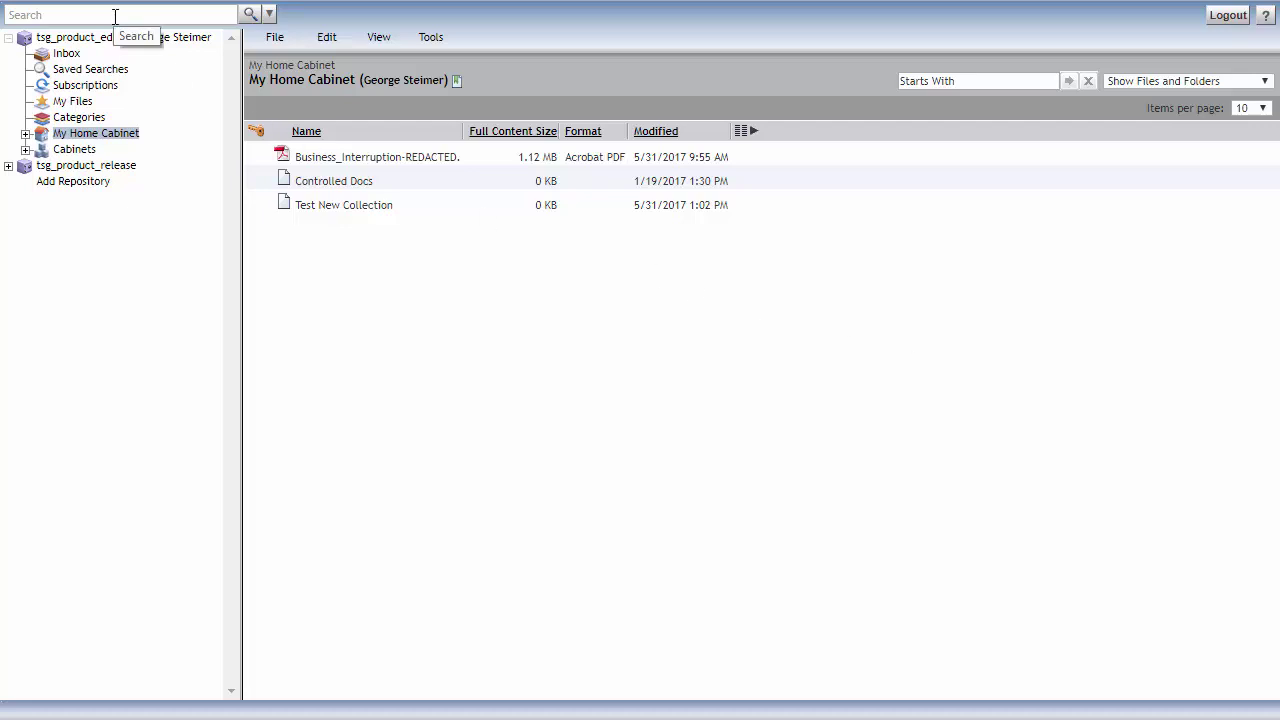
{"action": "left_click", "coordinate": [115, 16]}
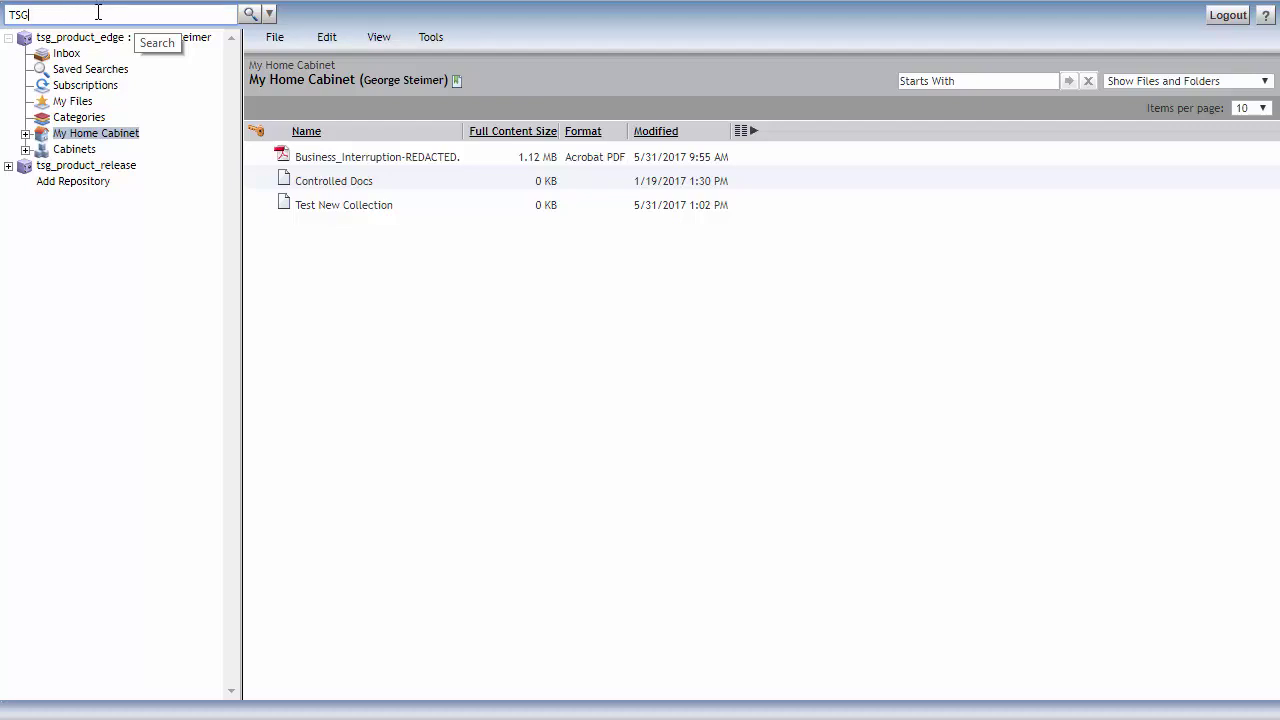
{"action": "key", "text": "BackSpace"}
{"action": "key", "text": "BackSpace"}
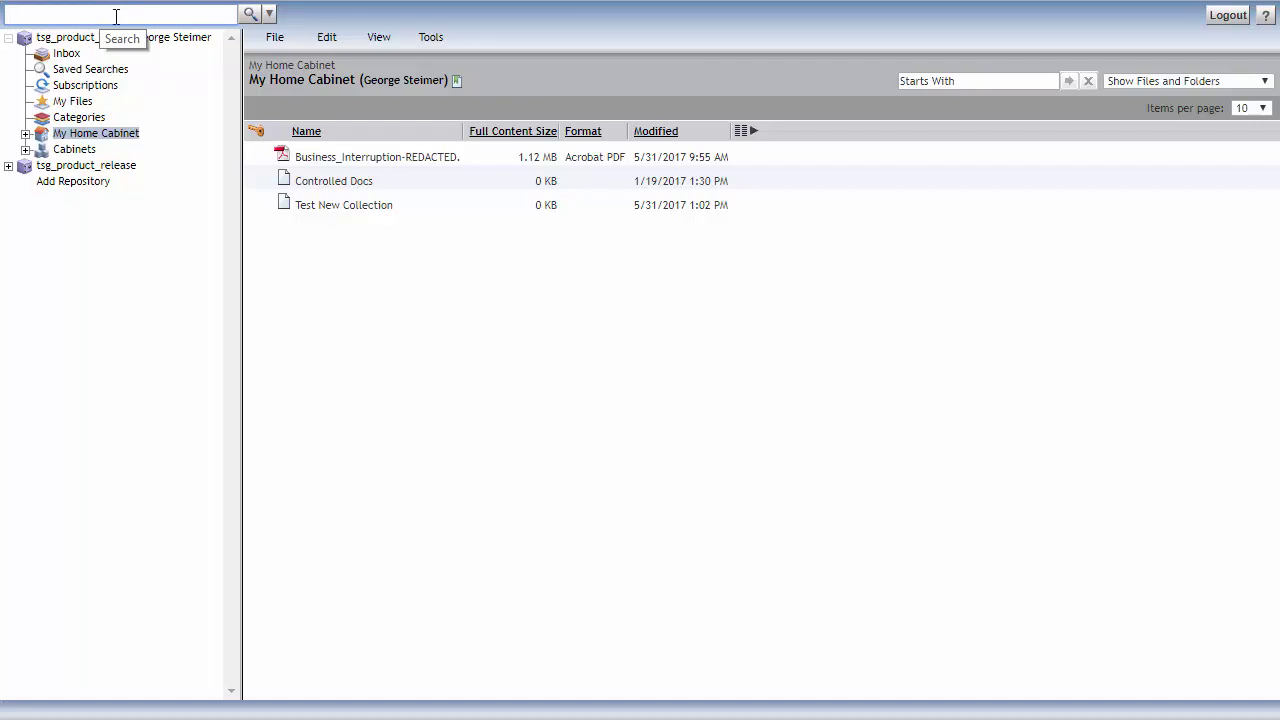
- Open the advanced search form and look through the available object types
{"action": "left_click", "coordinate": [270, 15]}
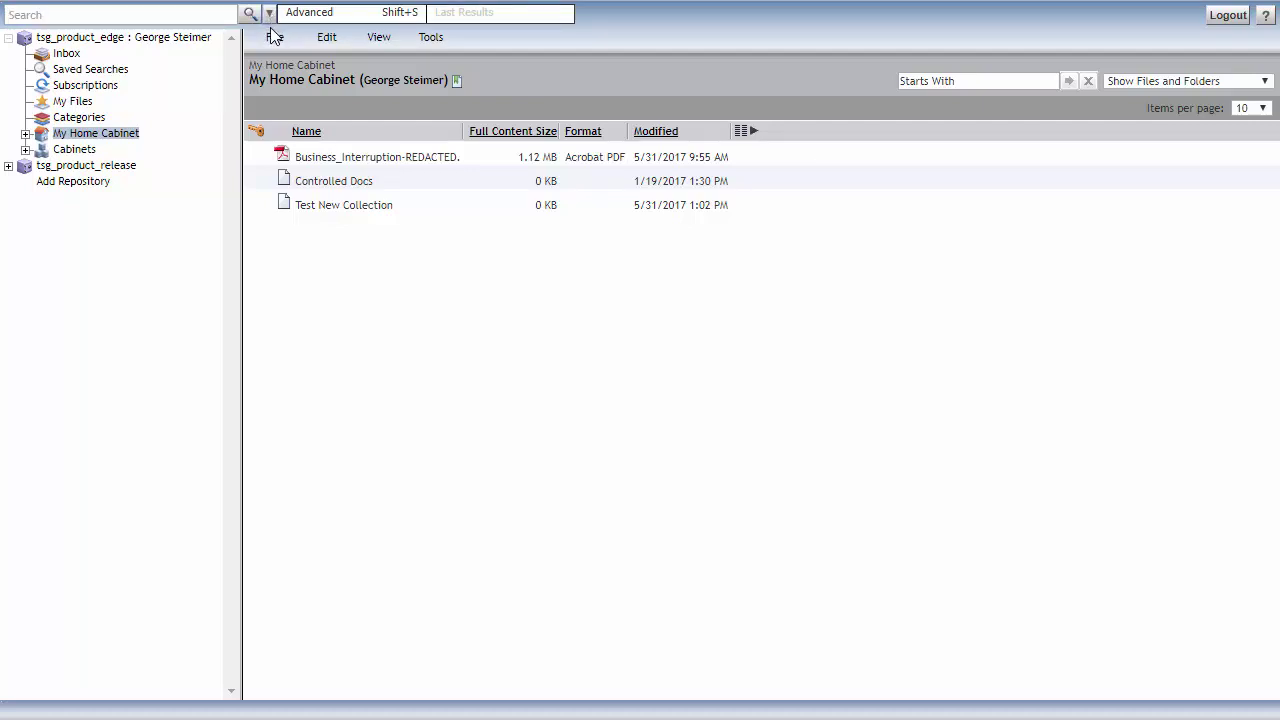
{"action": "left_click", "coordinate": [341, 14]}
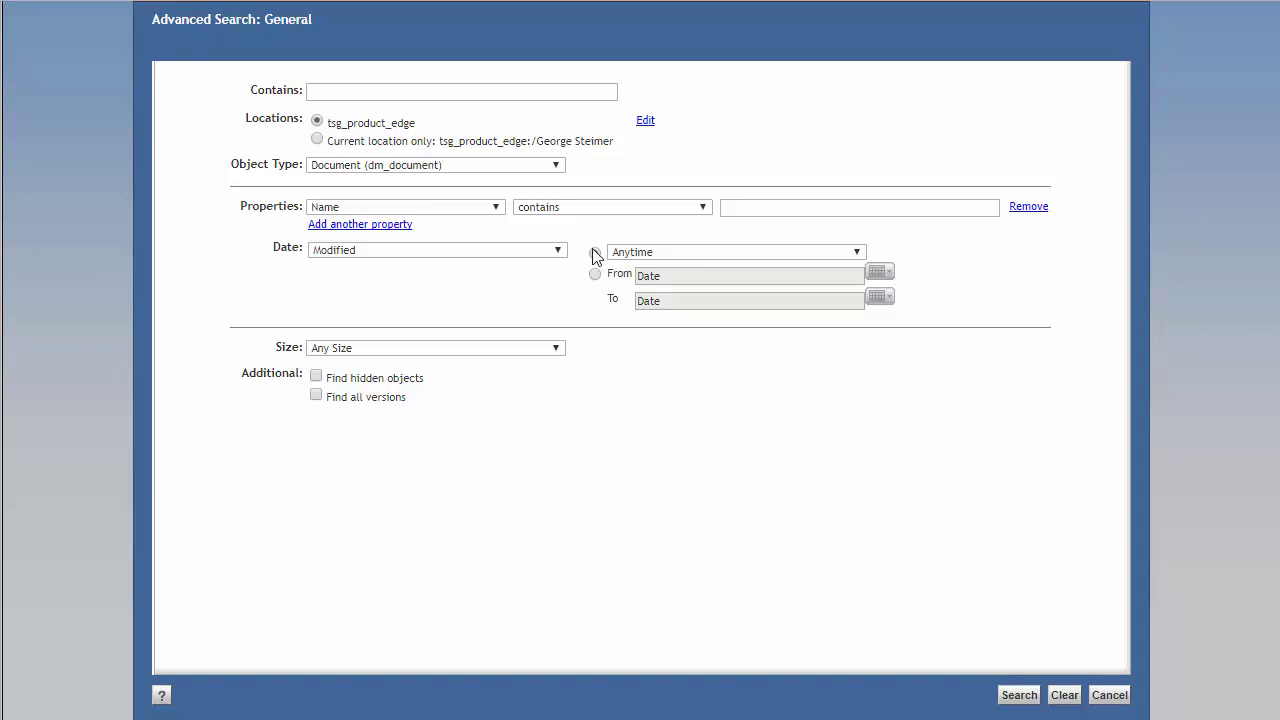
{"action": "left_click", "coordinate": [386, 170]}
{"action": "left_click_drag", "start_coordinate": [611, 207], "coordinate": [607, 400]}
{"action": "scroll", "coordinate": [590, 345], "scroll_direction": "up", "scroll_amount": 20}
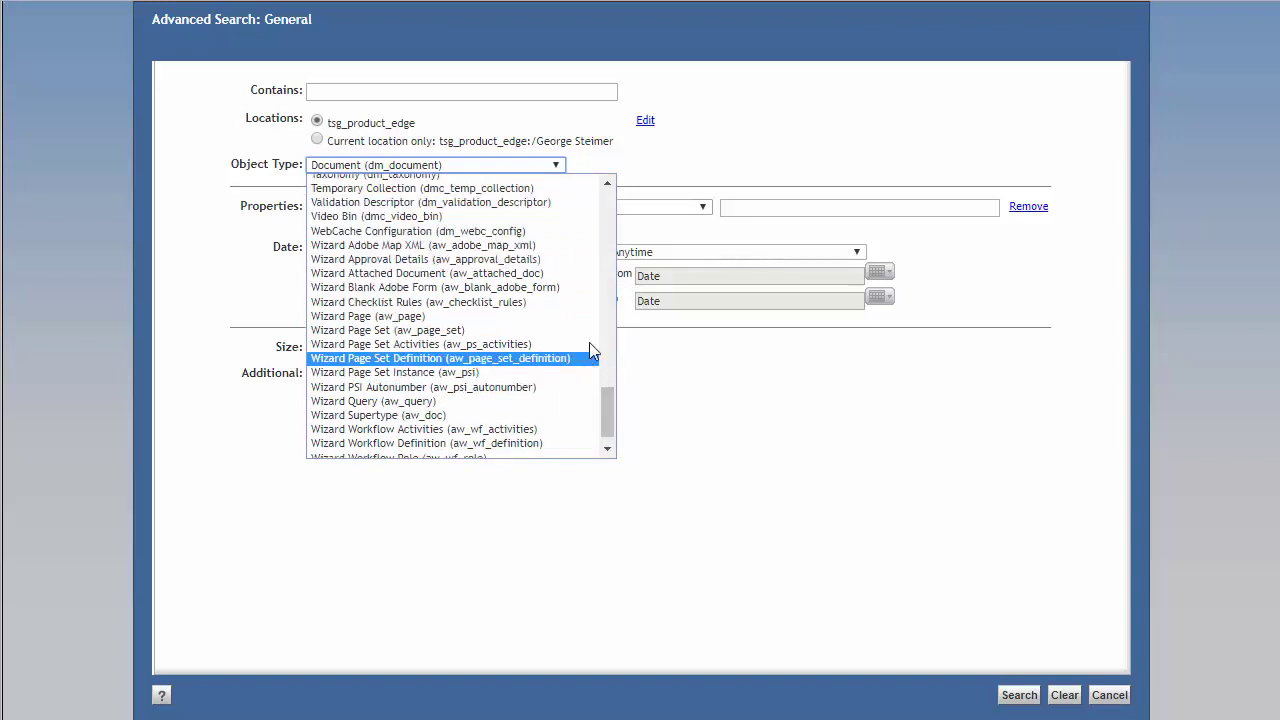
{"action": "left_click", "coordinate": [757, 175]}
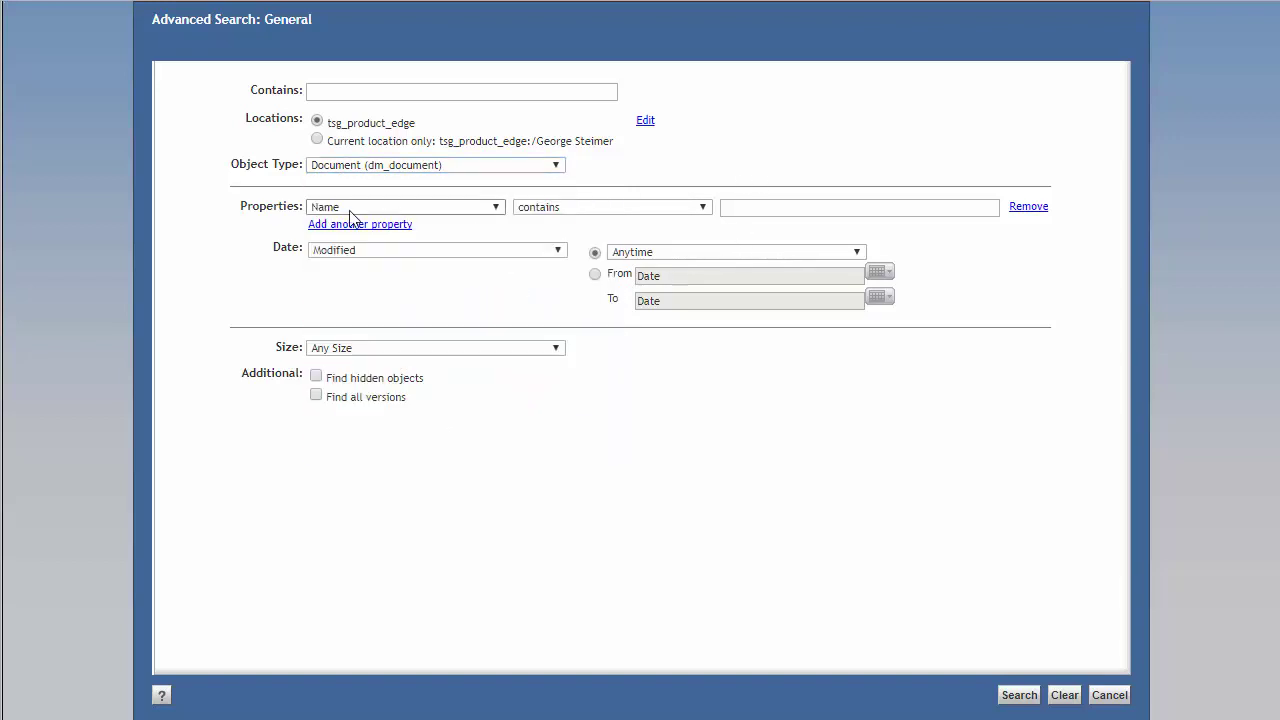
- Add two extra property conditions joined with "and", check the and/or choices, and remove both conditions again
{"action": "left_click", "coordinate": [375, 227]}
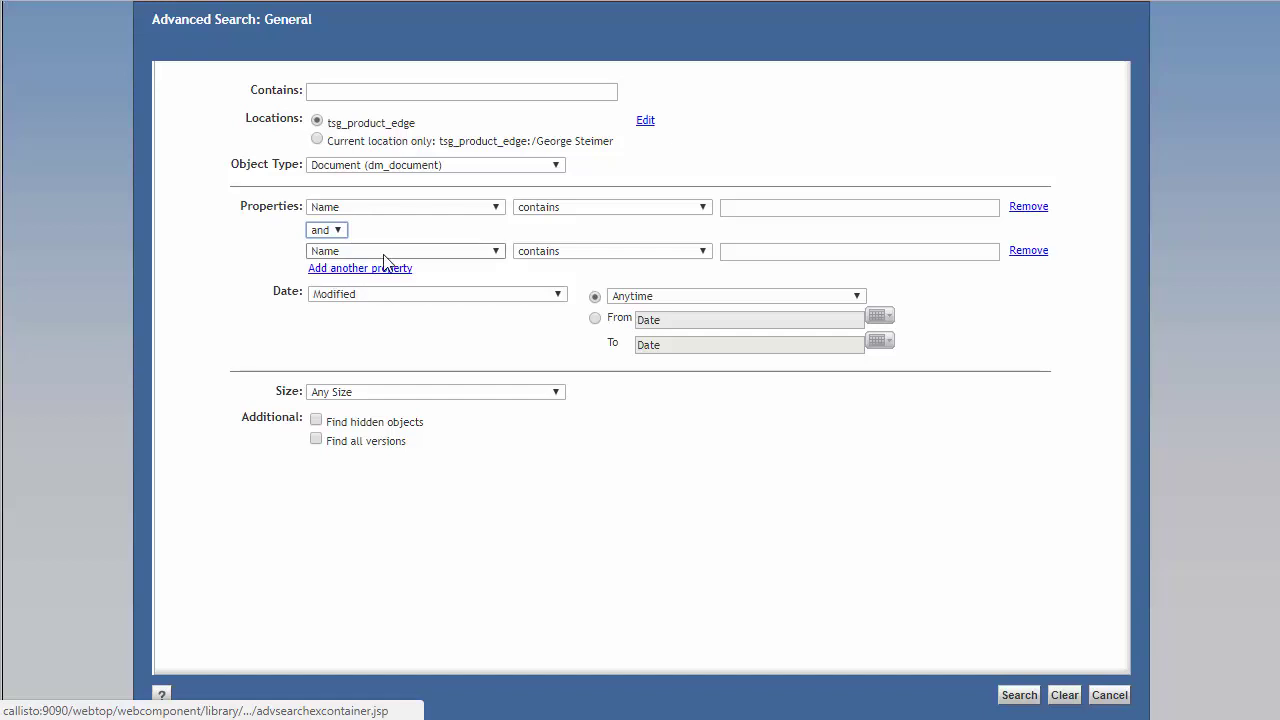
{"action": "left_click", "coordinate": [327, 231]}
{"action": "left_click", "coordinate": [320, 245]}
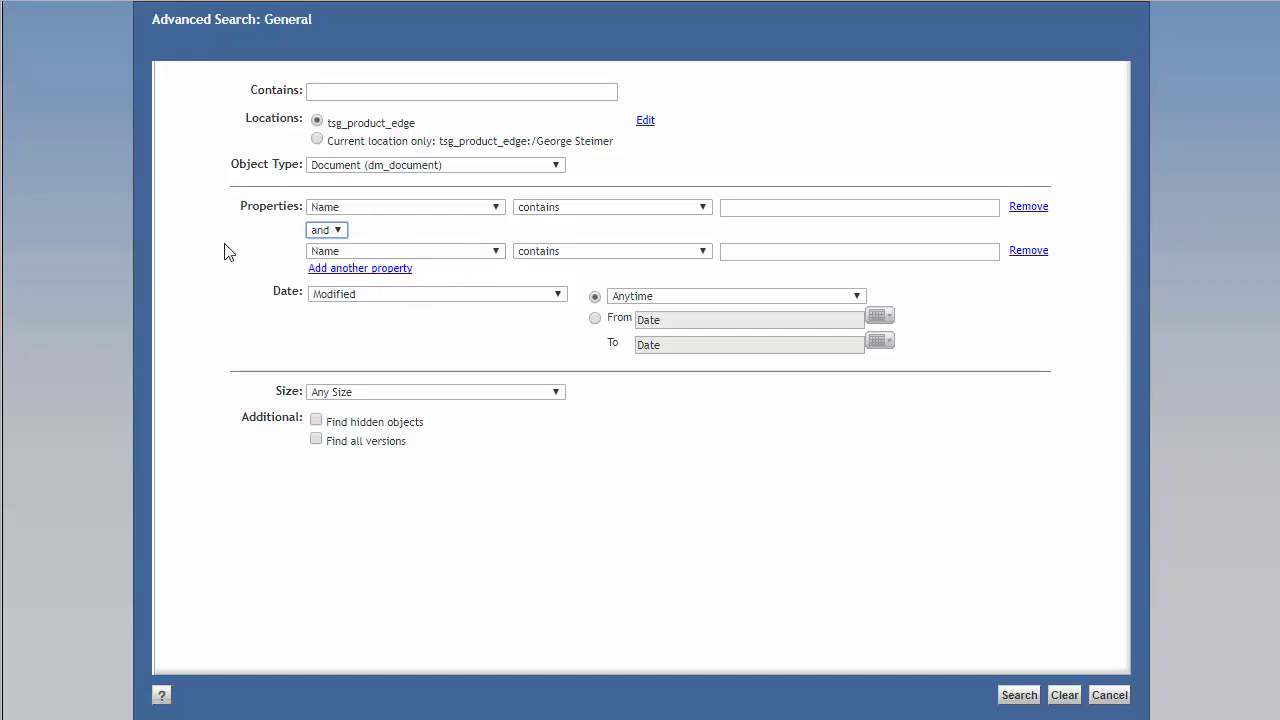
{"action": "left_click", "coordinate": [345, 274]}
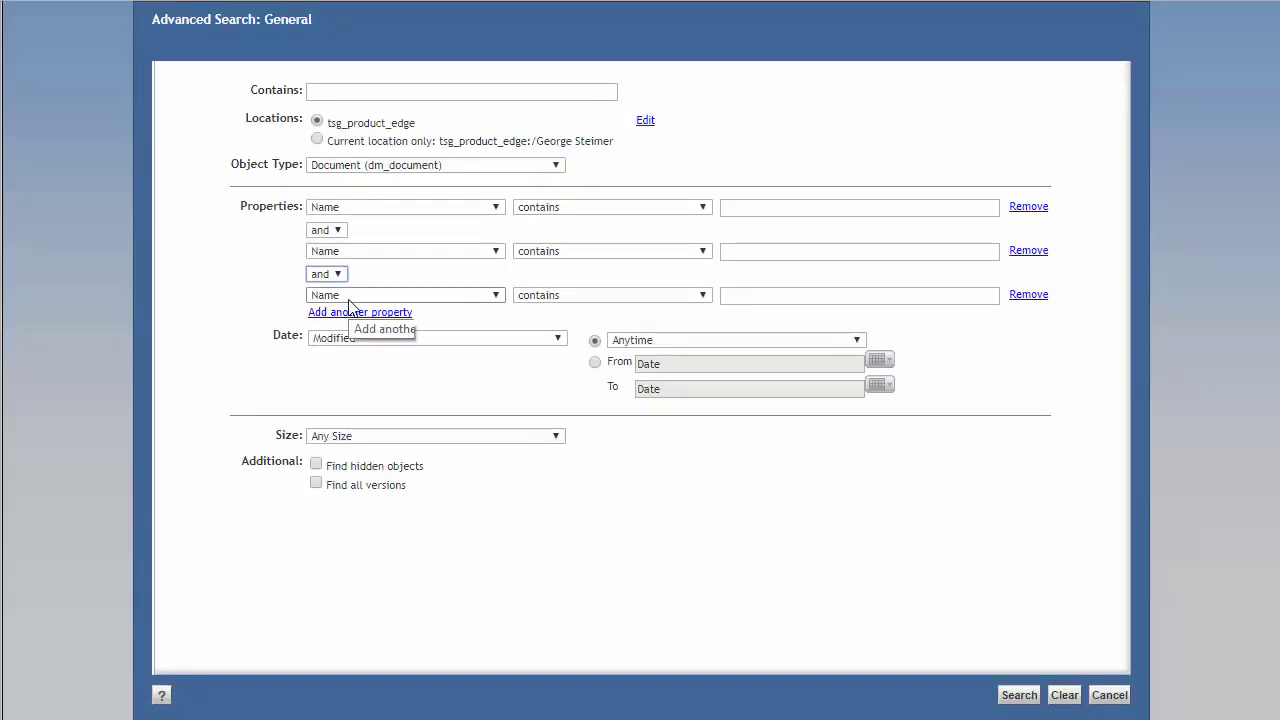
{"action": "left_click", "coordinate": [338, 274]}
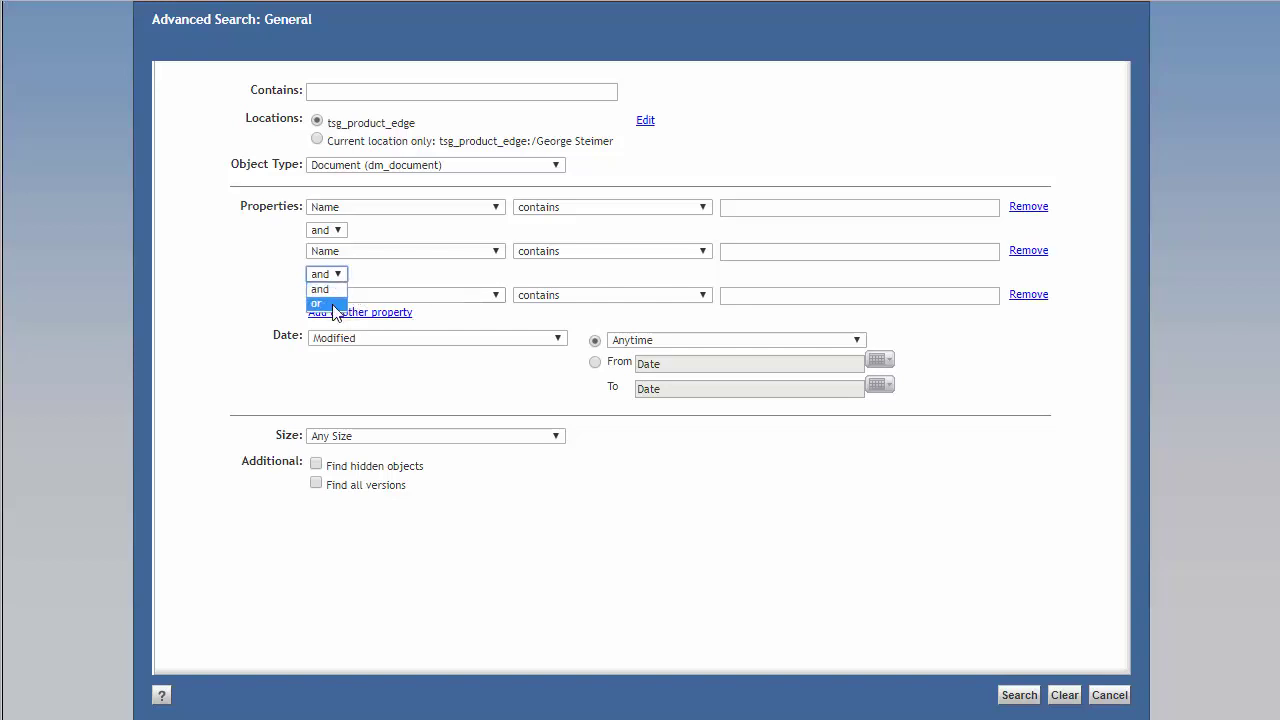
{"action": "left_click", "coordinate": [229, 259]}
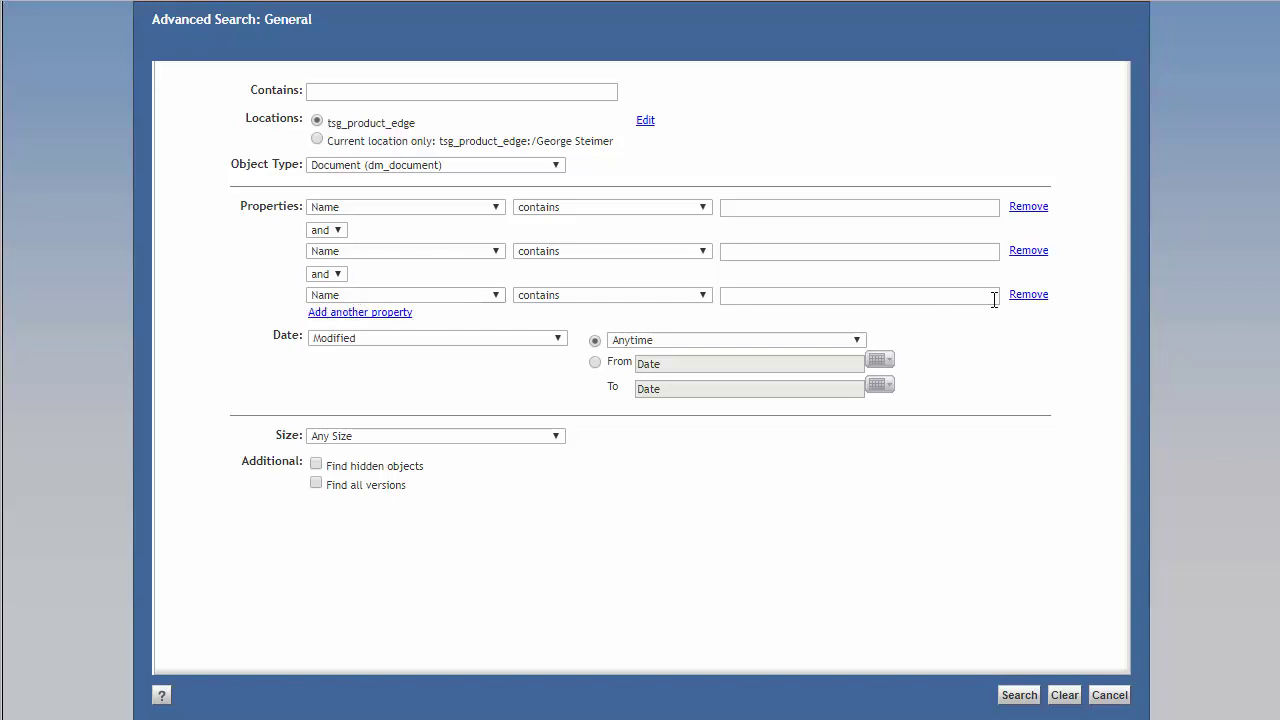
{"action": "left_click", "coordinate": [1030, 295]}
{"action": "left_click", "coordinate": [1032, 251]}
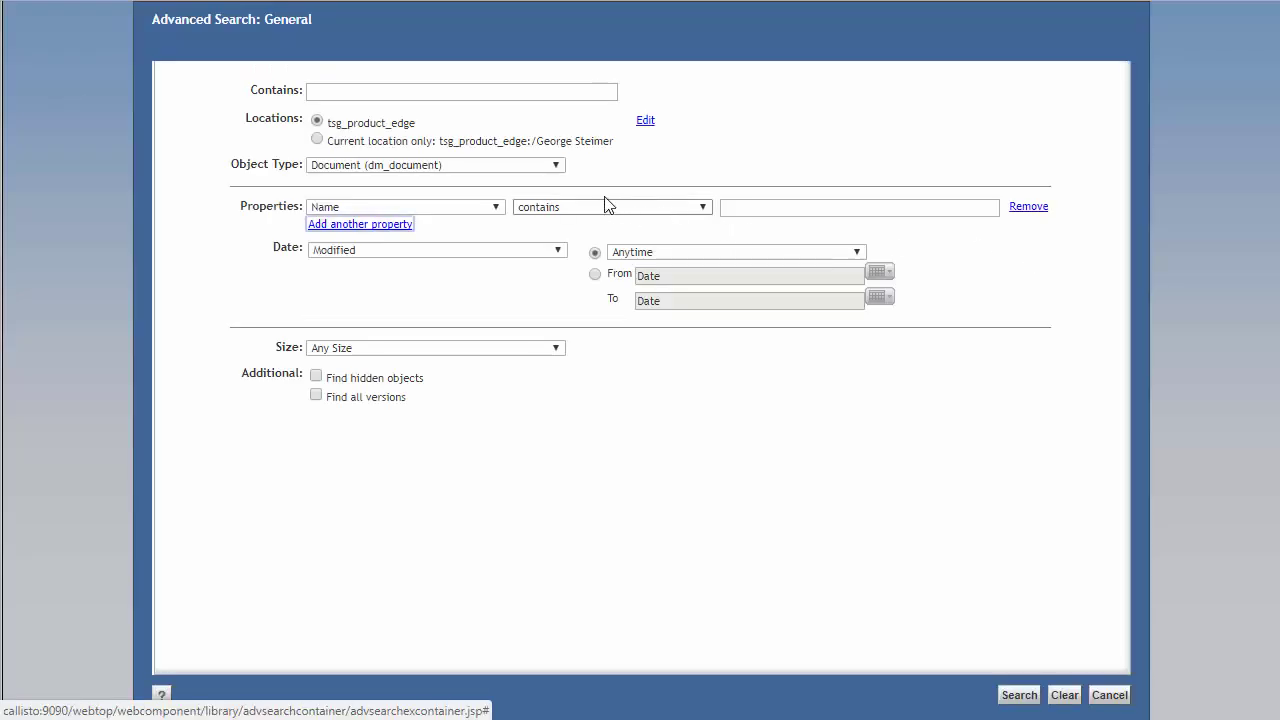
- Look through the properties that can be searched for the Document (dm_document) object type
{"action": "left_click", "coordinate": [448, 206]}
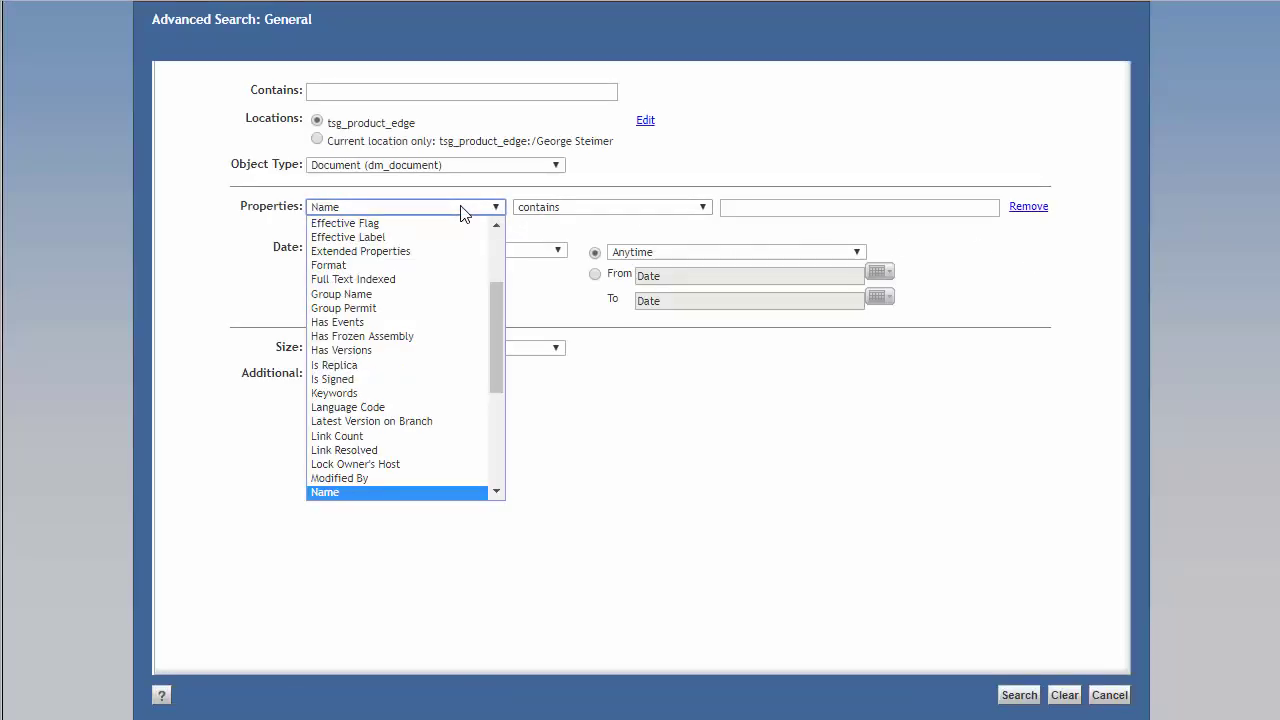
{"action": "scroll", "coordinate": [494, 290], "scroll_direction": "up", "scroll_amount": 1}
{"action": "mouse_move", "coordinate": [495, 284]}
{"action": "left_mouse_down"}
{"action": "mouse_move", "coordinate": [495, 256]}
{"action": "mouse_move", "coordinate": [495, 406]}
{"action": "mouse_move", "coordinate": [508, 270]}
{"action": "left_mouse_up"}
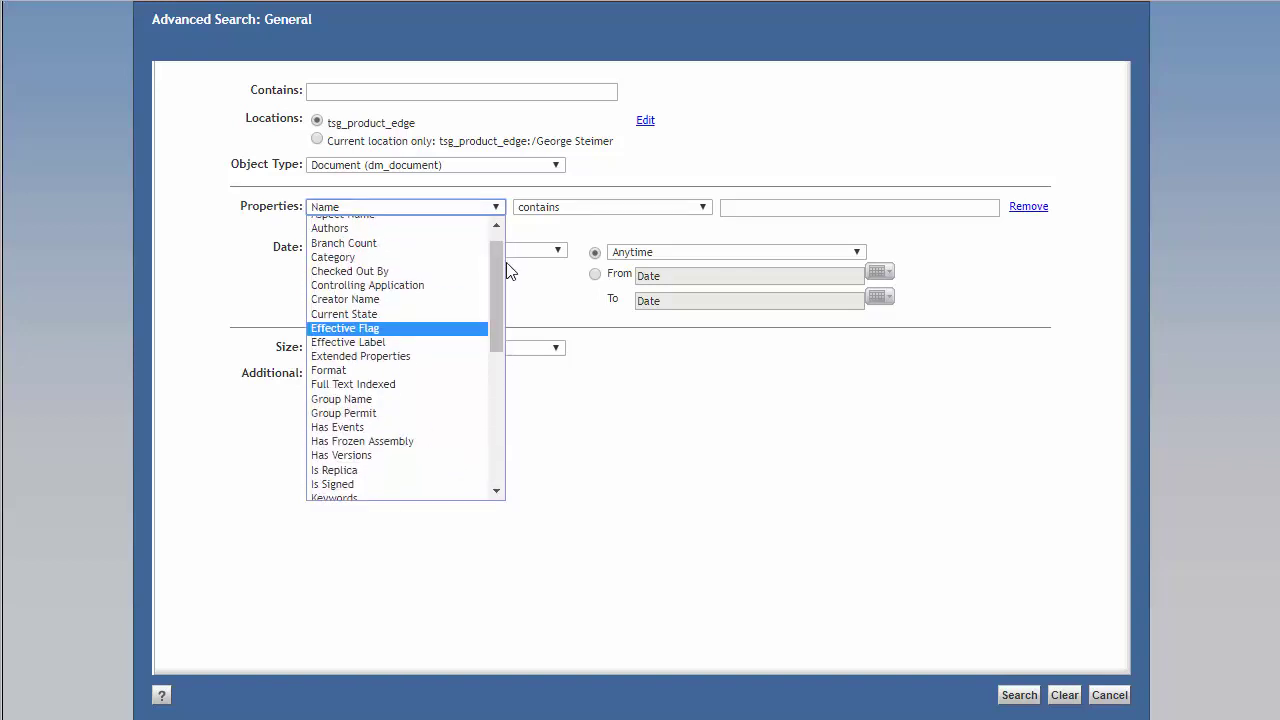
{"action": "left_click_drag", "start_coordinate": [498, 262], "coordinate": [499, 241]}
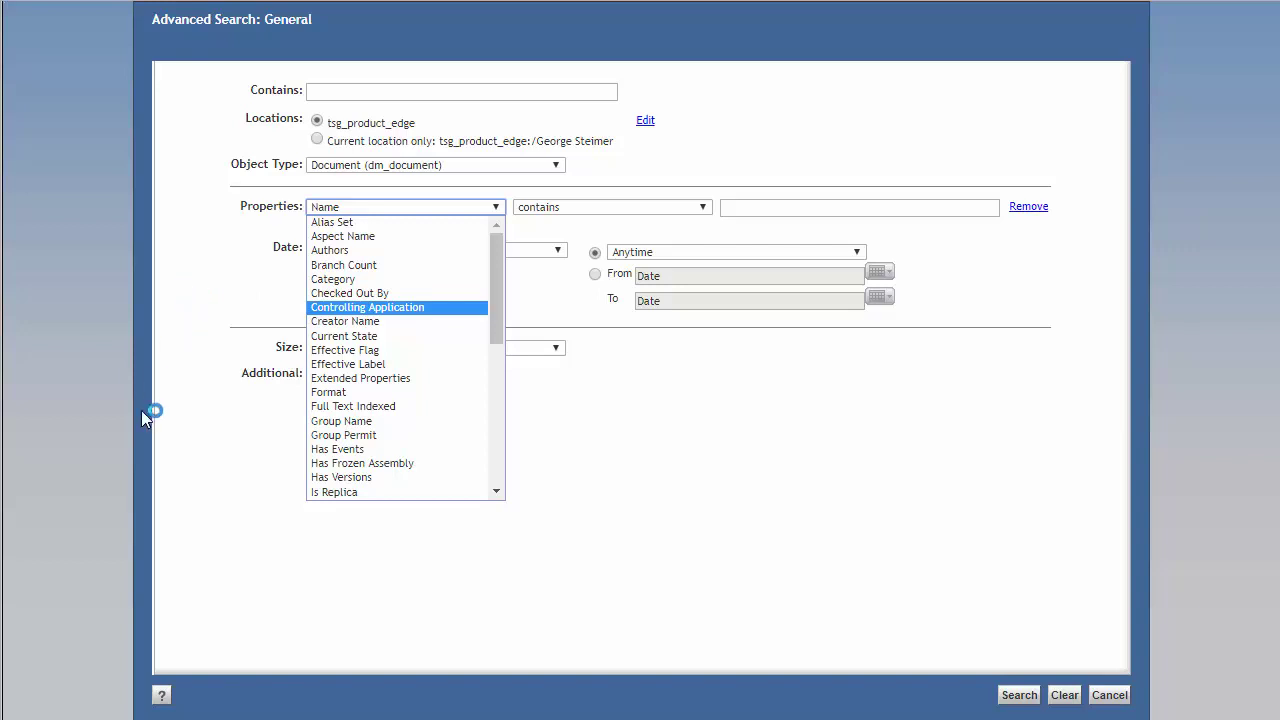
{"action": "left_click", "coordinate": [250, 250]}
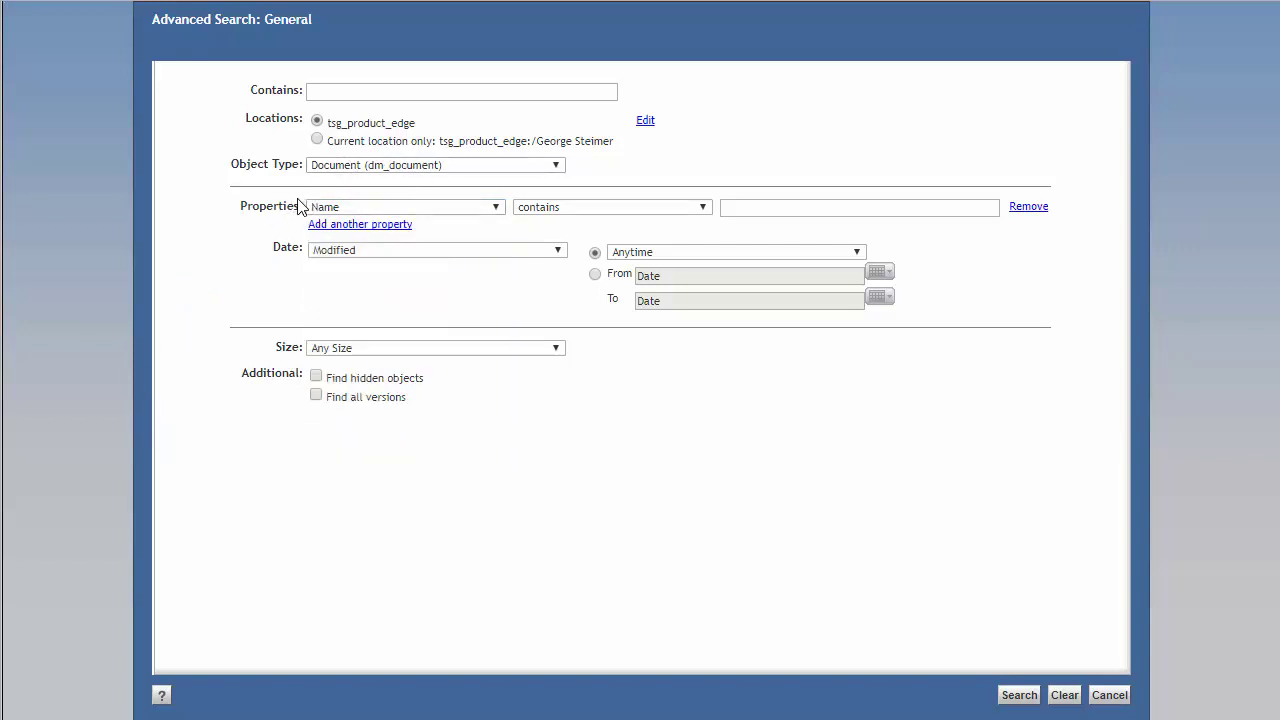
- Set the Name condition's operator to <> and review the other available operators
{"action": "left_click", "coordinate": [599, 209]}
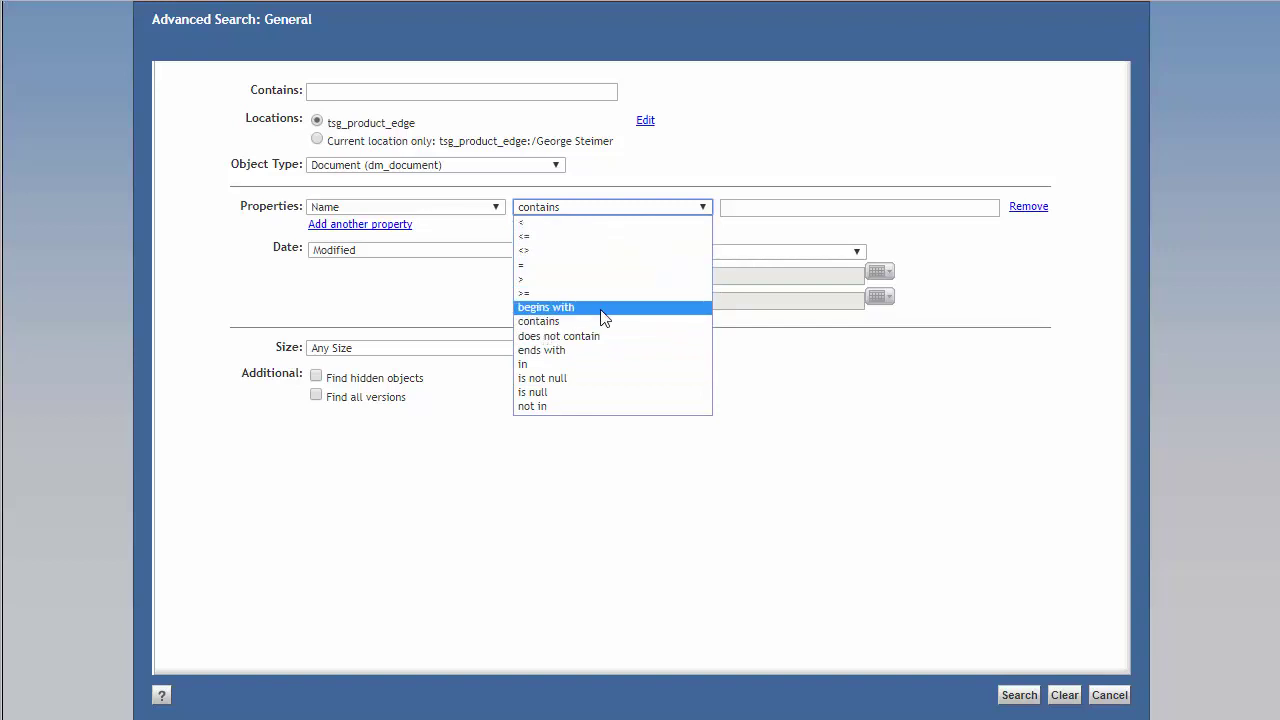
{"action": "left_click", "coordinate": [540, 251]}
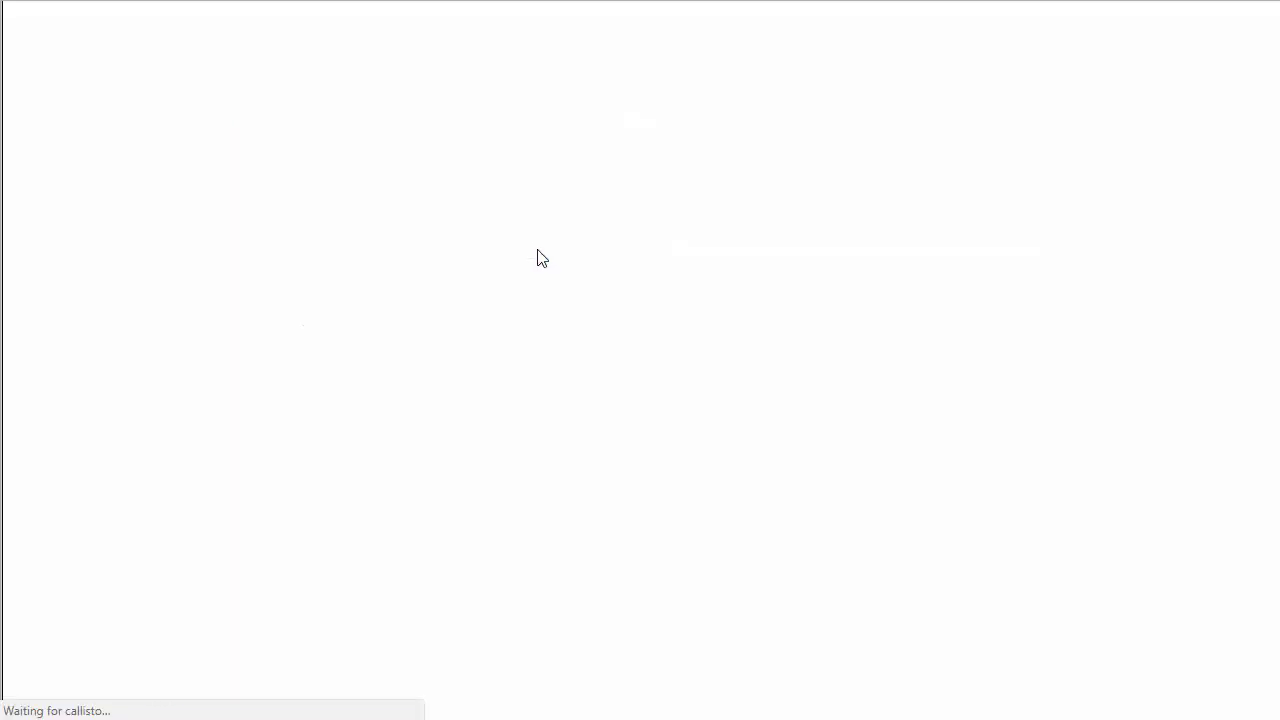
{"action": "left_click", "coordinate": [540, 208]}
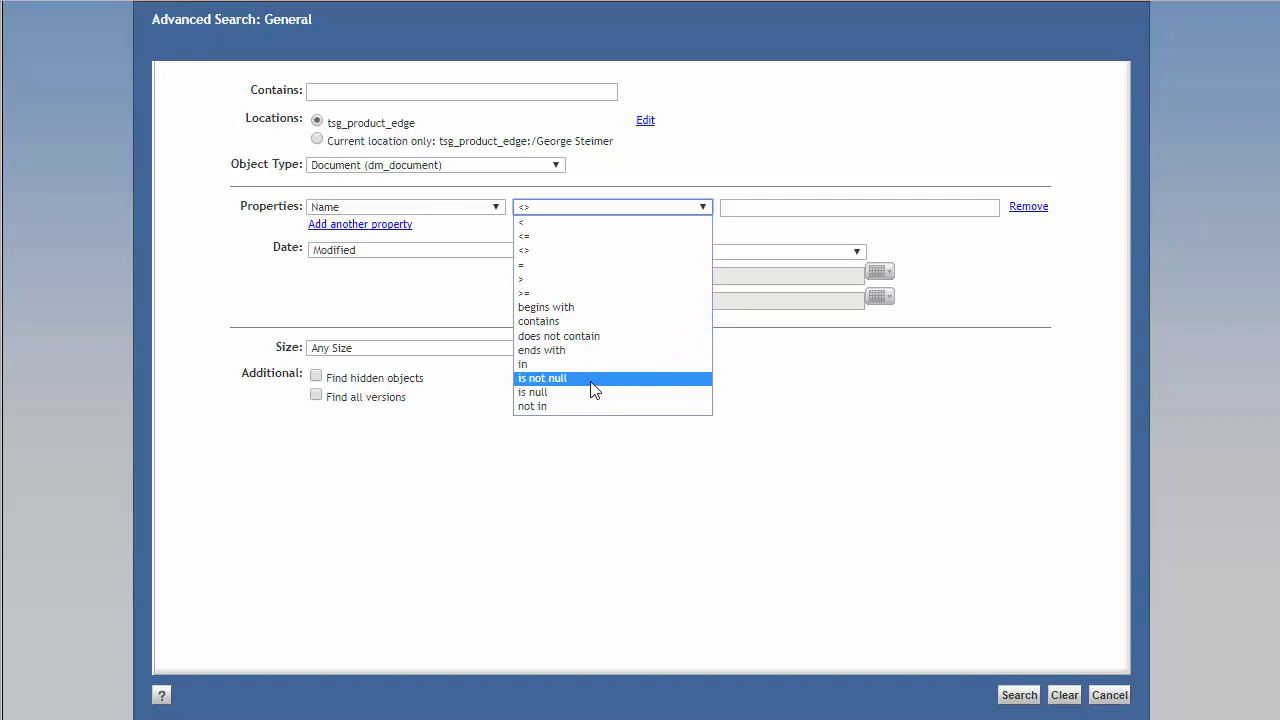
{"action": "left_click", "coordinate": [473, 308]}
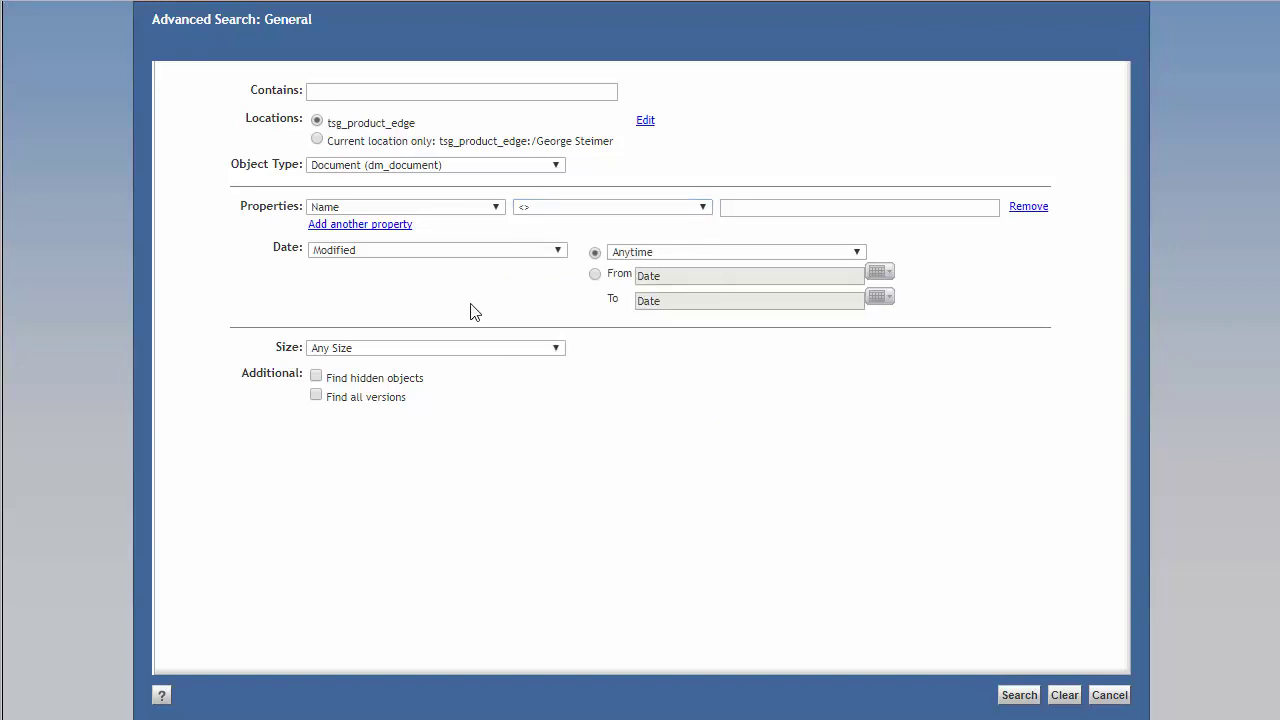
- Set the object type to Document (underwriting_document)
{"action": "left_click", "coordinate": [535, 165]}
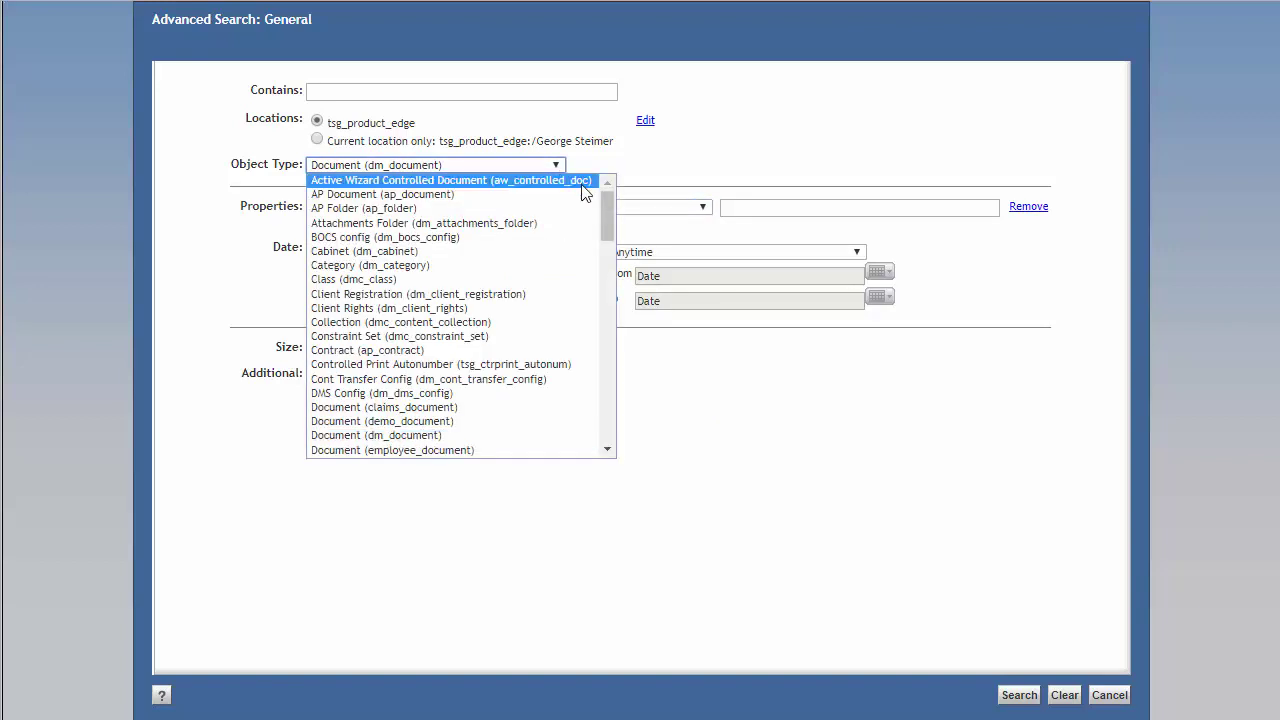
{"action": "left_click_drag", "start_coordinate": [610, 209], "coordinate": [613, 231]}
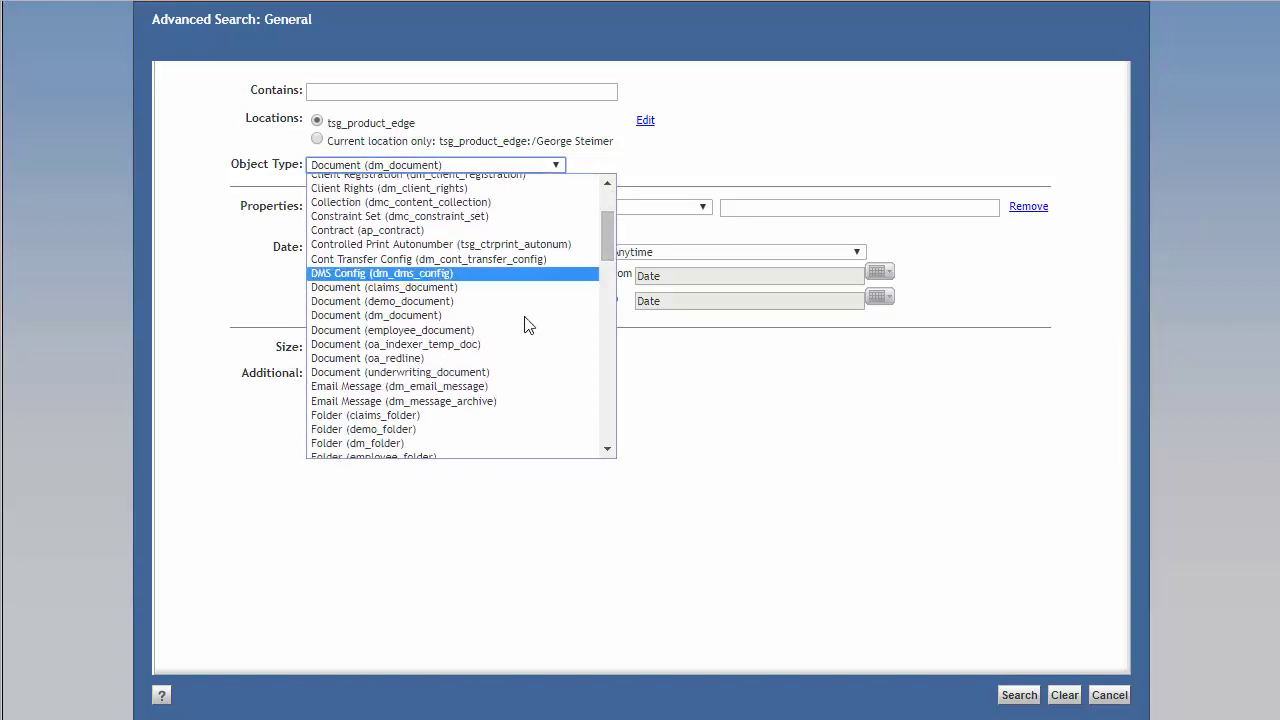
{"action": "left_click", "coordinate": [509, 372]}
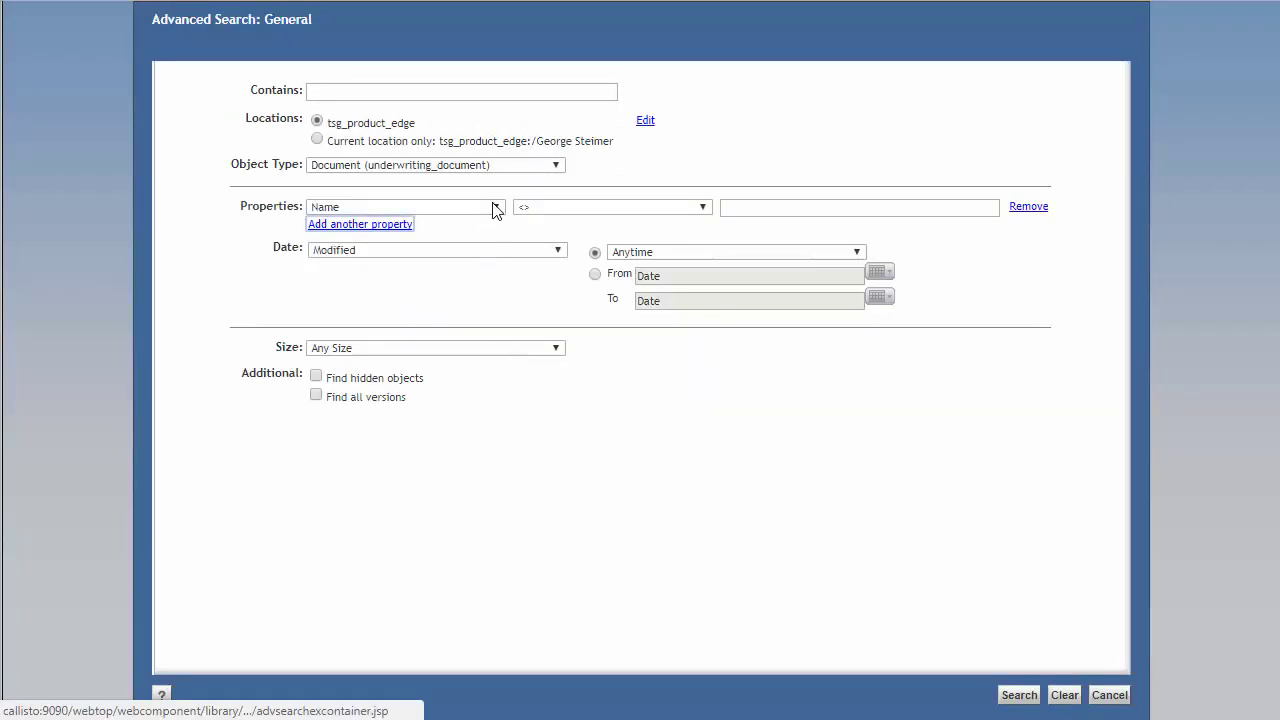
- Define the property condition as policy_holder contains "TSG"
{"action": "left_click", "coordinate": [494, 207]}
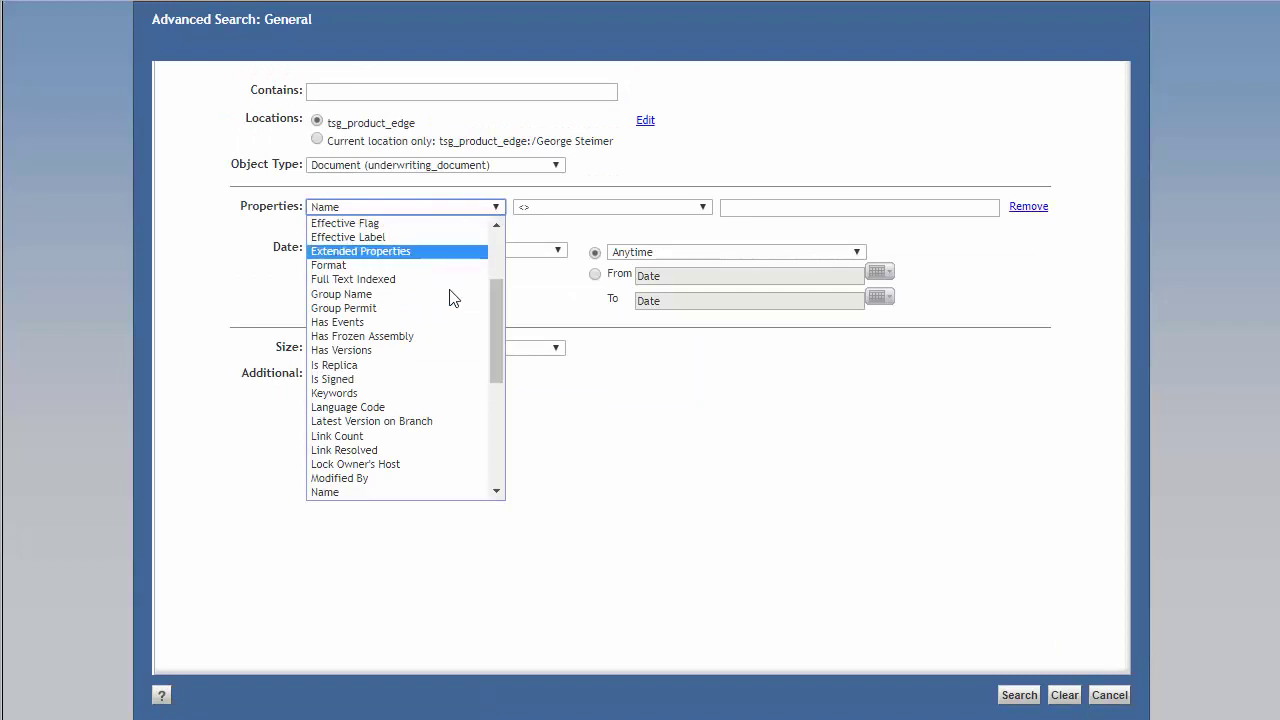
{"action": "left_click_drag", "start_coordinate": [501, 301], "coordinate": [510, 357]}
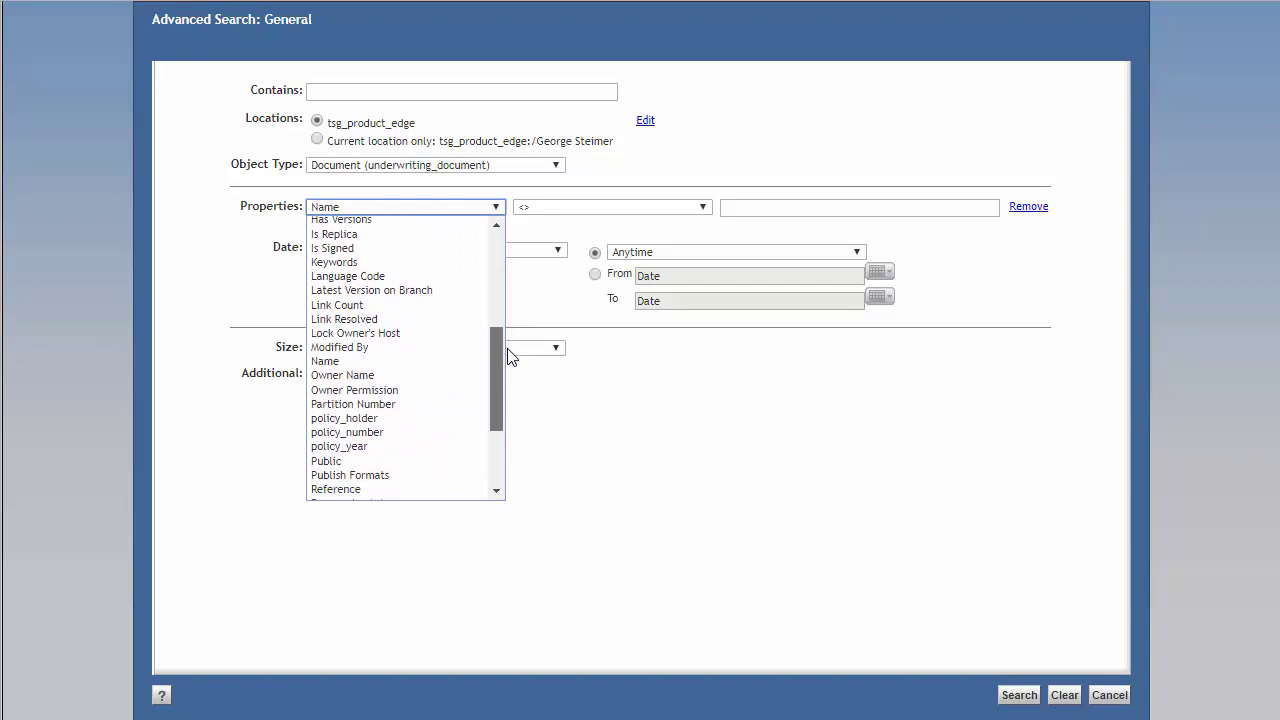
{"action": "left_click", "coordinate": [420, 418]}
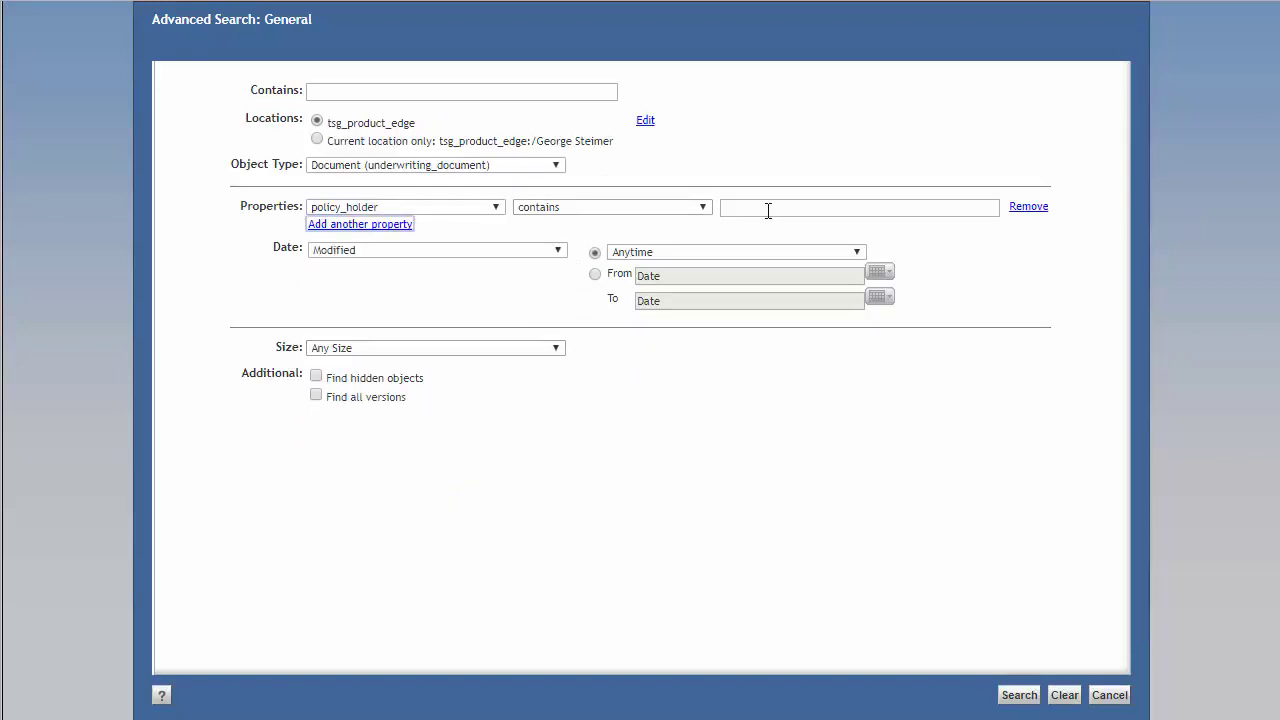
{"action": "left_click", "coordinate": [766, 208]}
{"action": "type", "text": "TSG"}
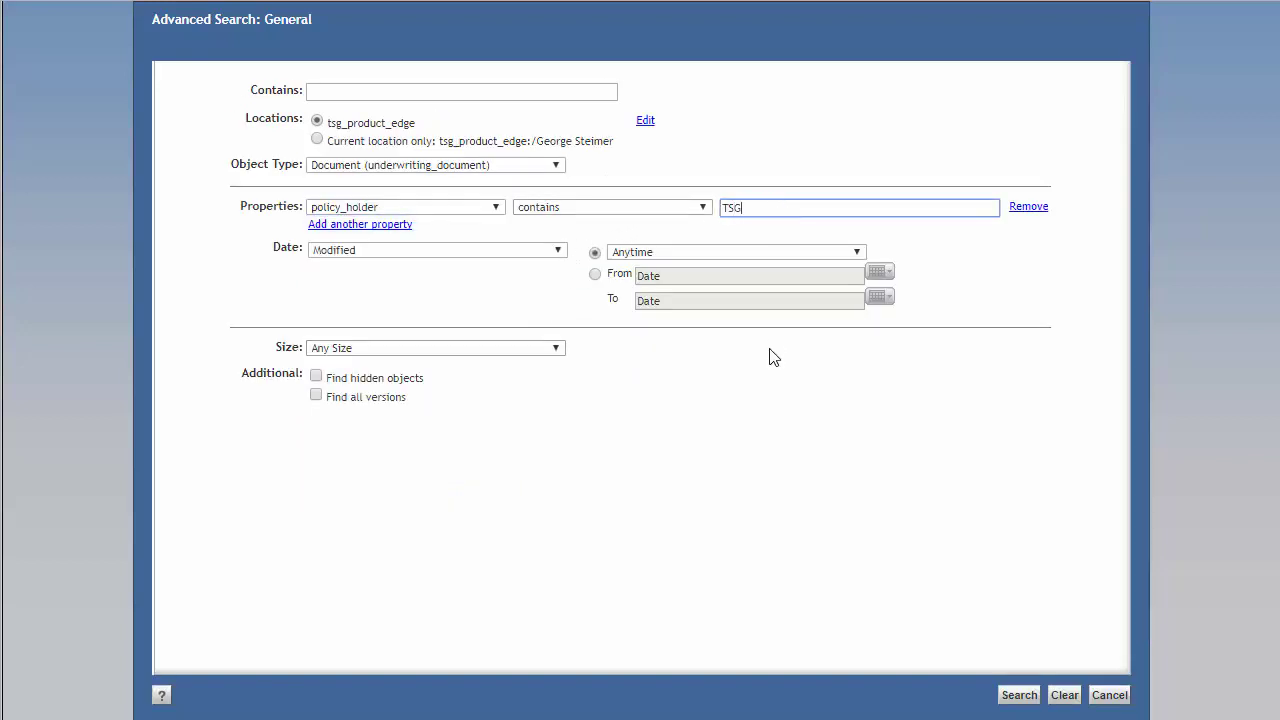
- Run the search, reopen its criteria for editing from the results, and rerun it with the same criteria
{"action": "left_click", "coordinate": [1019, 695]}
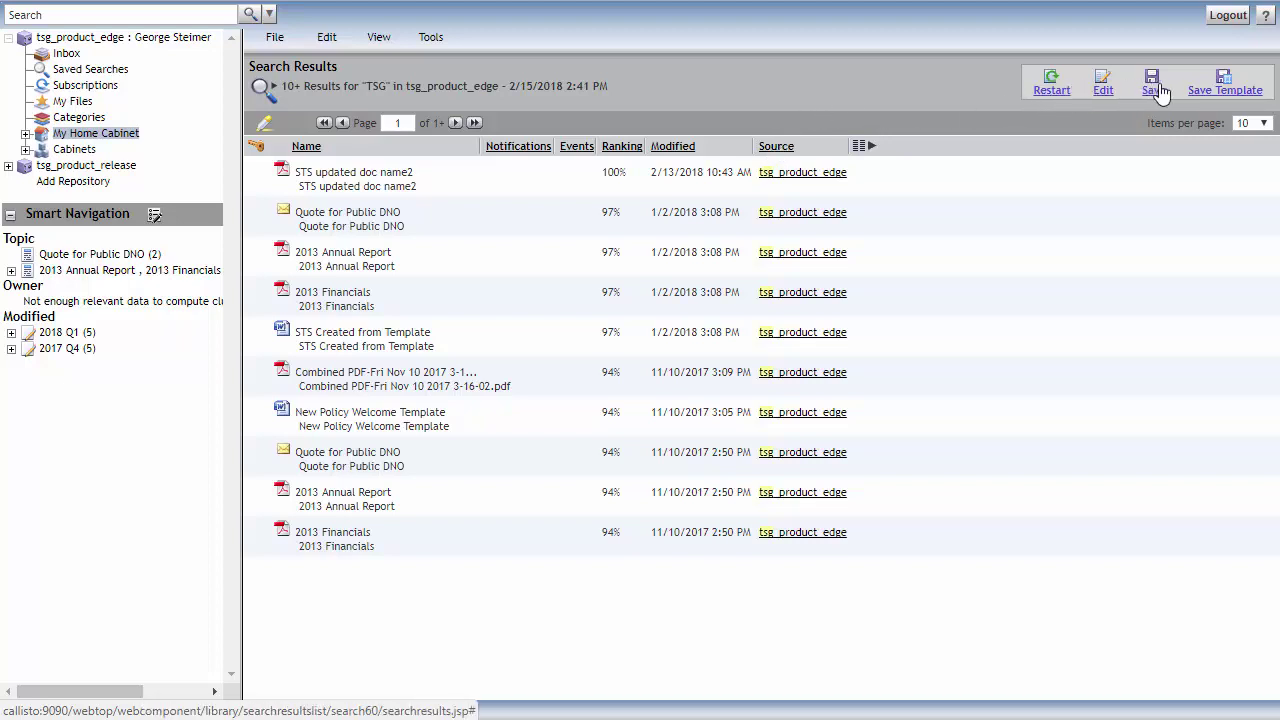
{"action": "left_click", "coordinate": [1102, 86]}
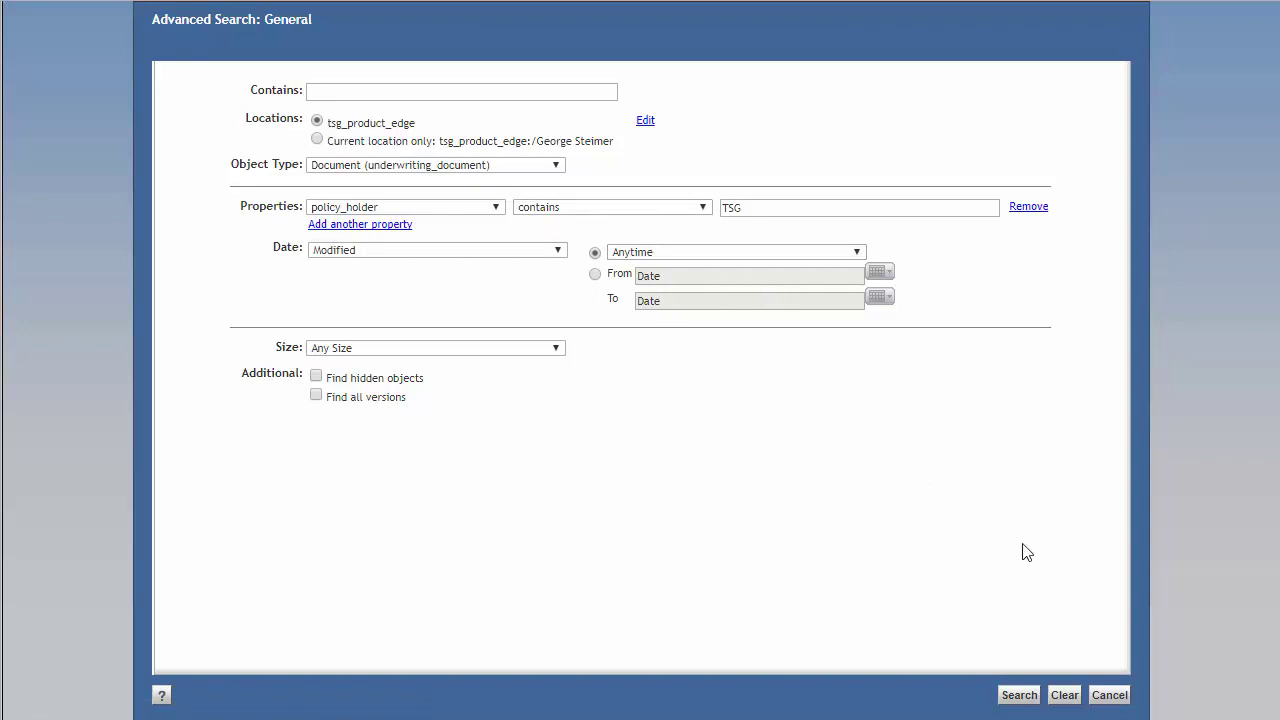
{"action": "left_click", "coordinate": [1020, 695]}
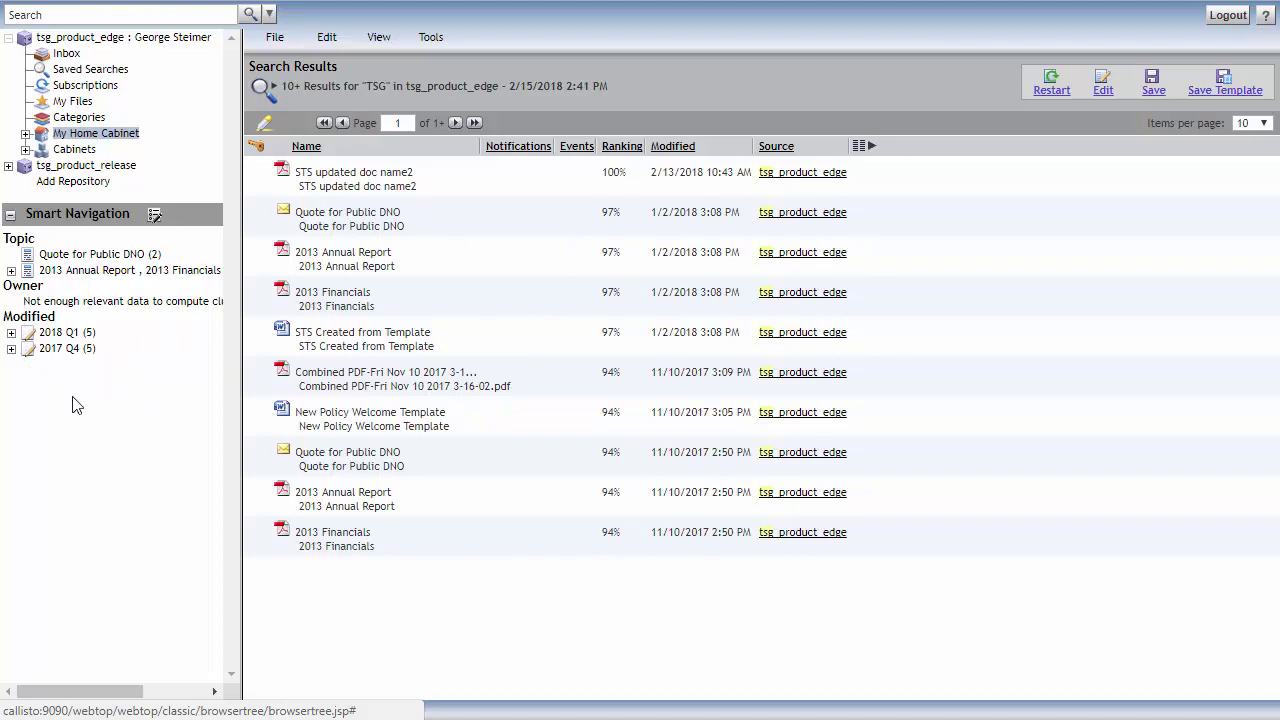
- Narrow the search results to those modified in 2018 Q1, and return to all results
{"action": "left_click", "coordinate": [60, 336]}
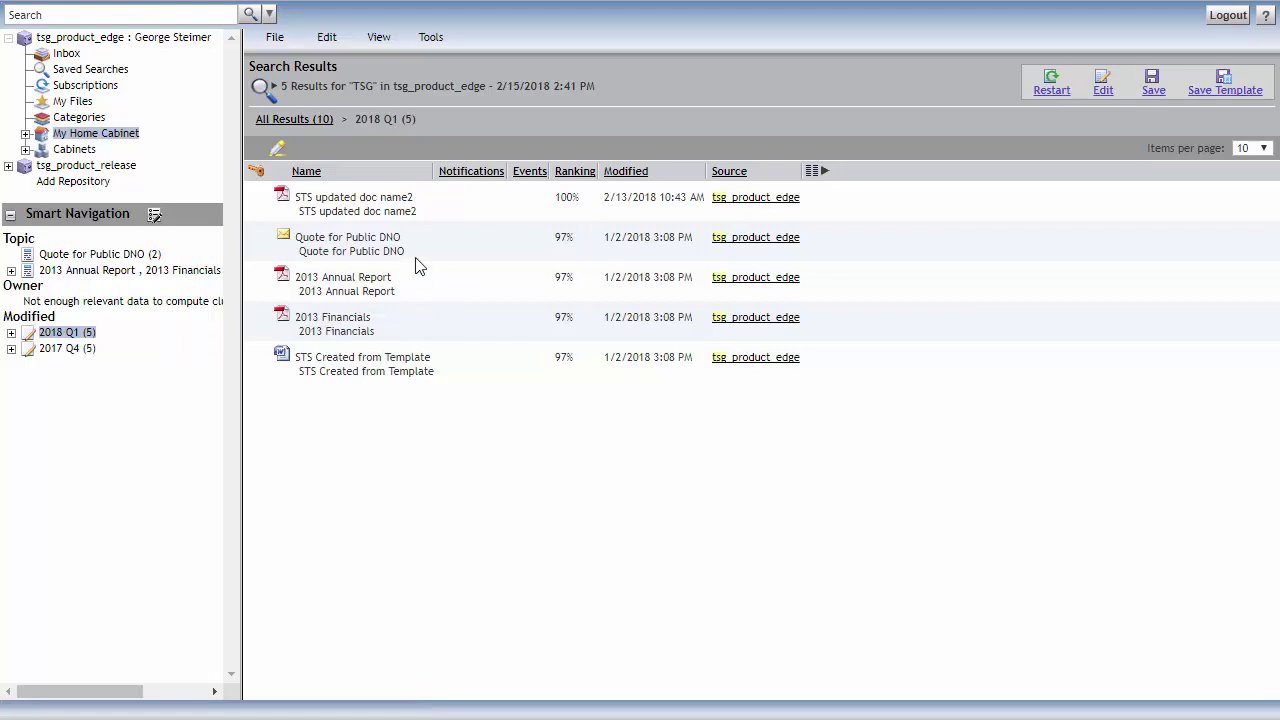
{"action": "left_click", "coordinate": [296, 120]}
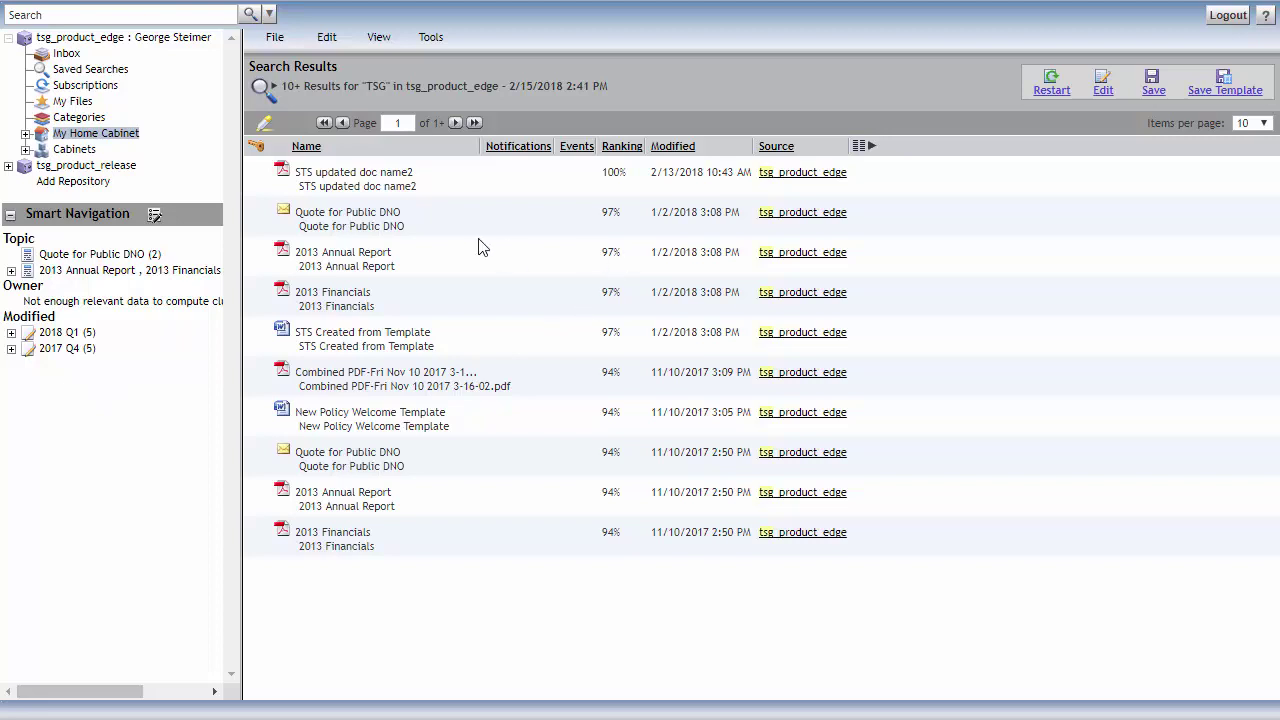
- Review the actions available for the result "STS updated doc name2" and open that PDF document
{"action": "right_click", "coordinate": [370, 182]}
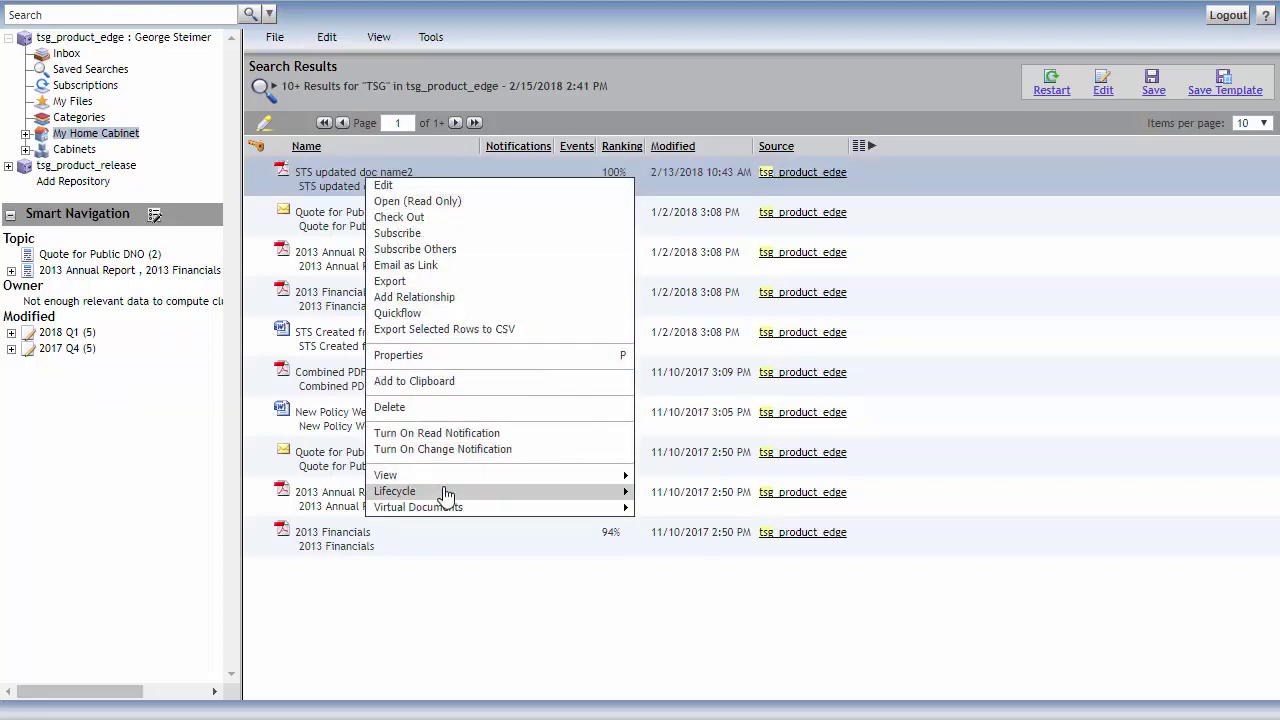
{"action": "left_click", "coordinate": [428, 617]}
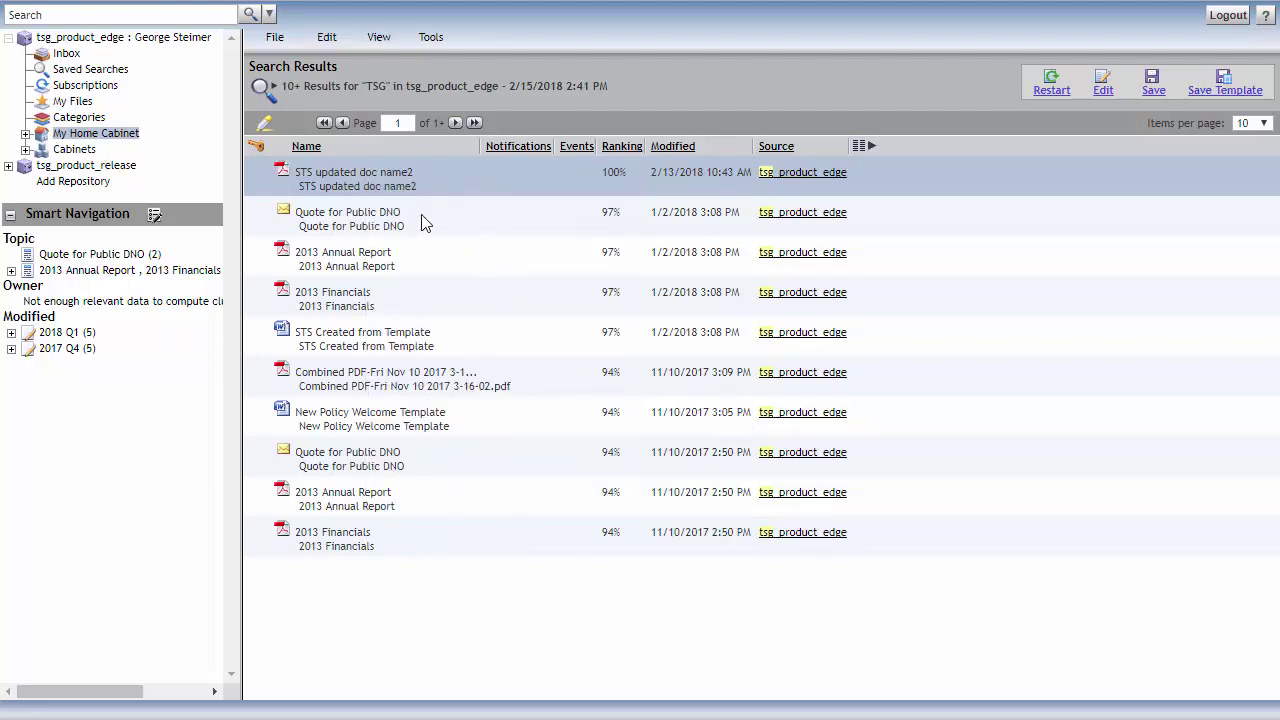
{"action": "double_click", "coordinate": [389, 186]}
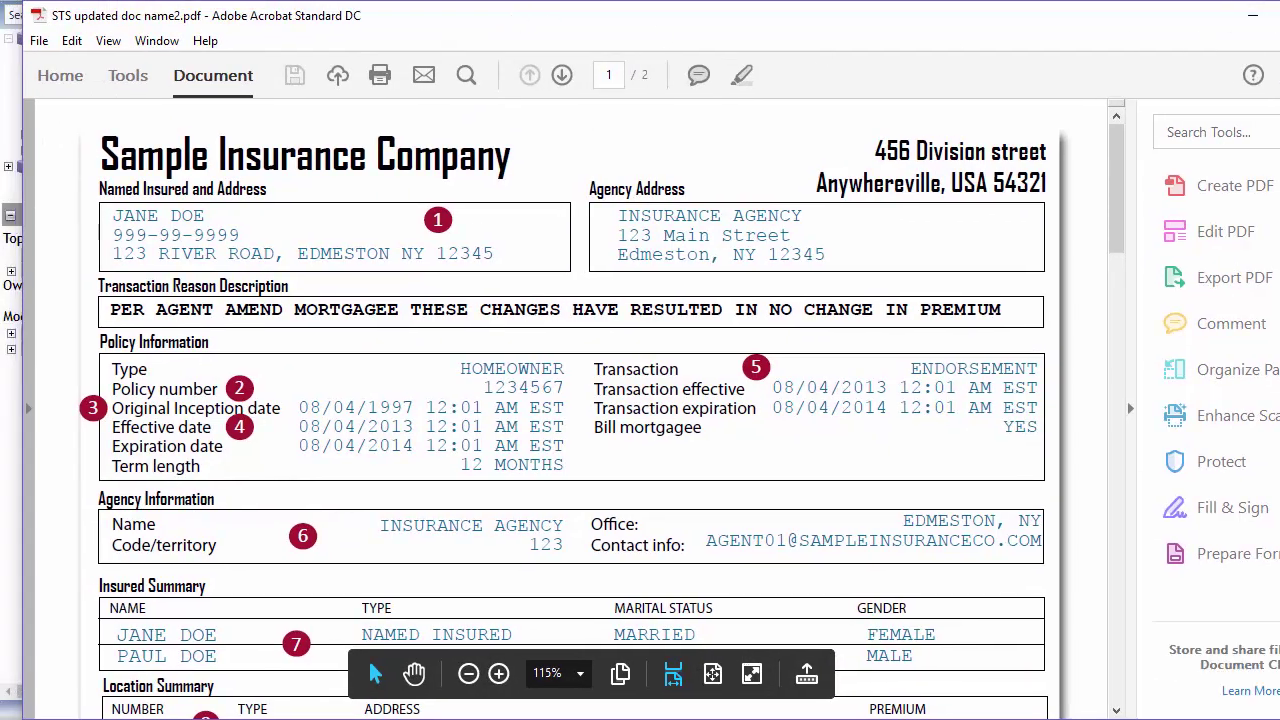
- Close the PDF document and open the column display settings for the search results
{"action": "left_click_drag", "start_coordinate": [1279, 718], "coordinate": [1262, 718]}
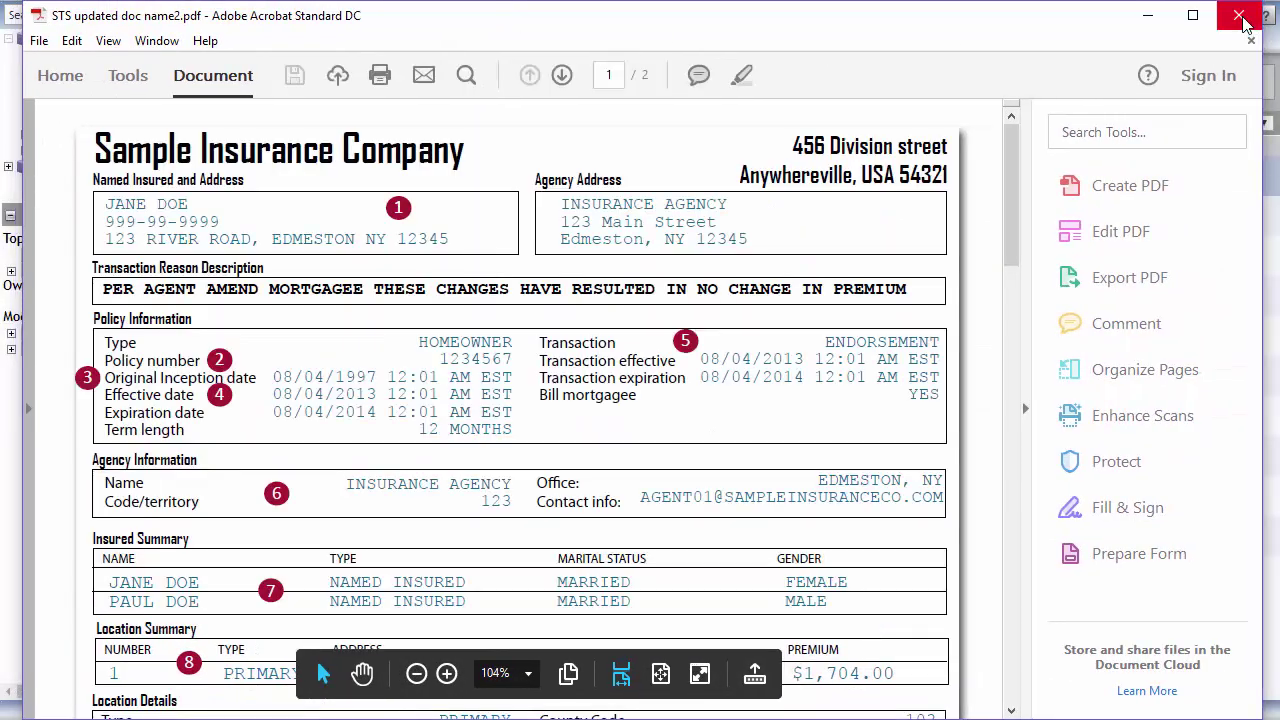
{"action": "left_click", "coordinate": [1244, 21]}
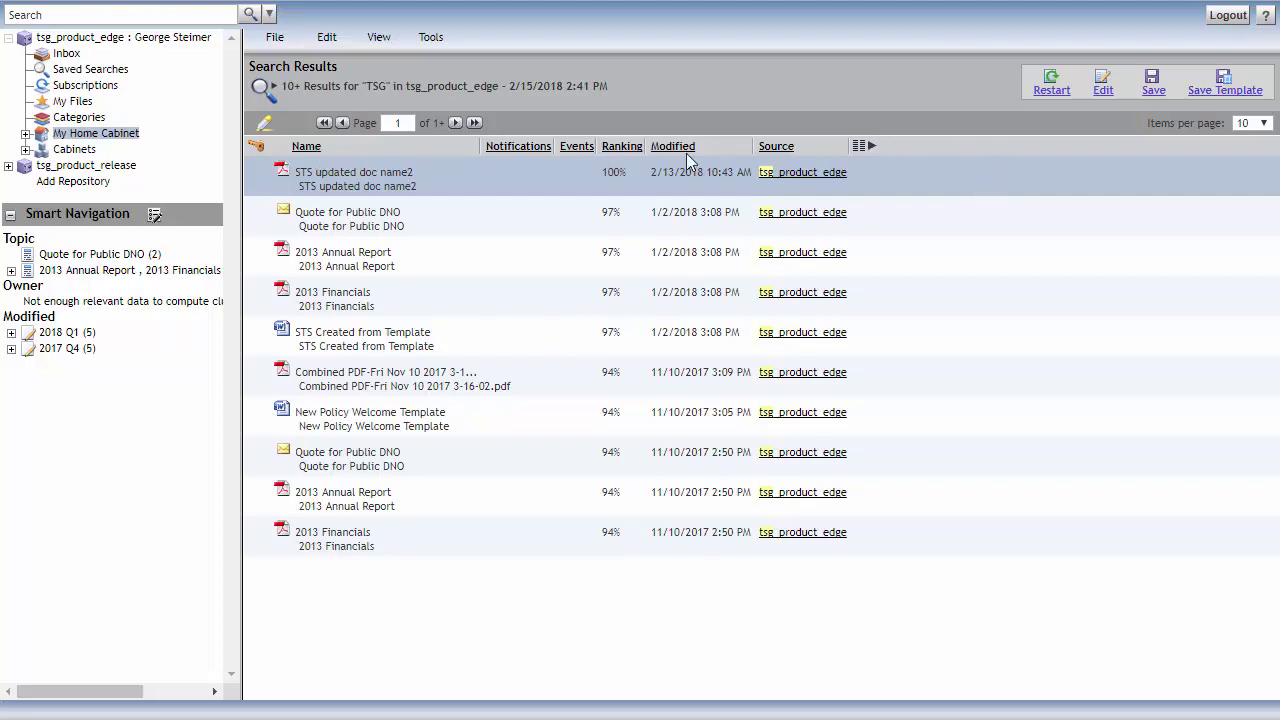
{"action": "left_click", "coordinate": [859, 148]}
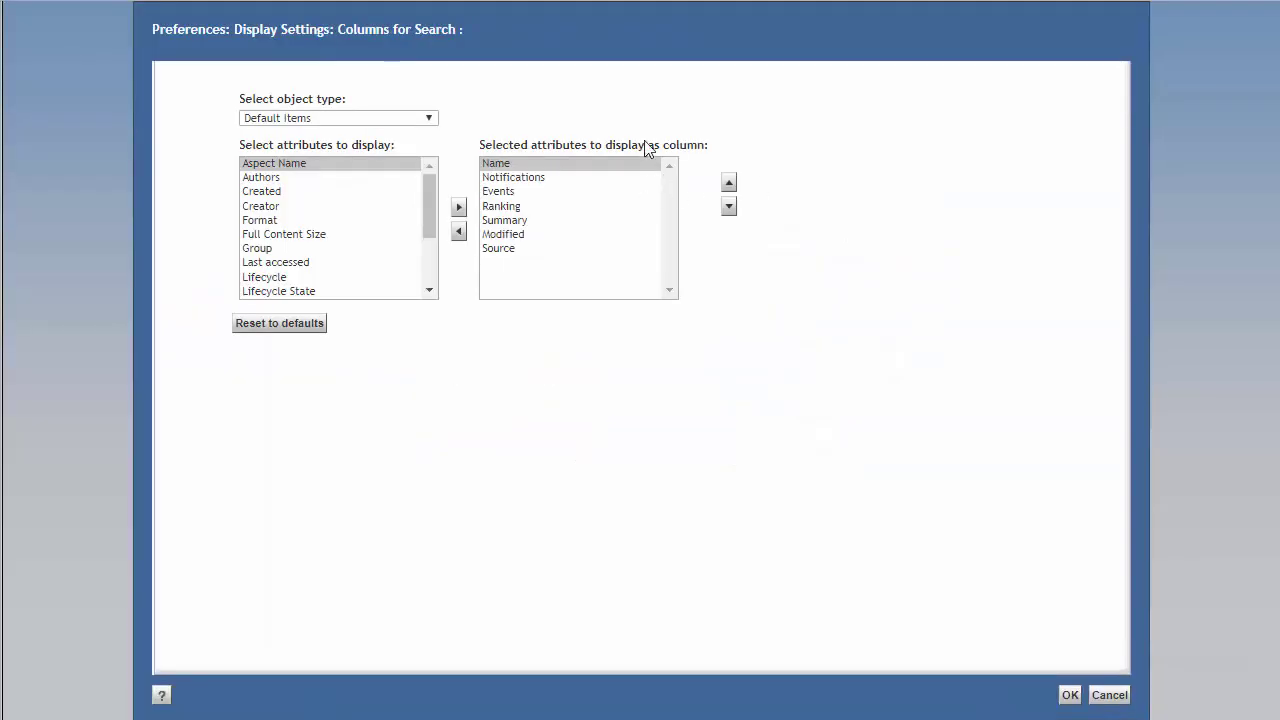
- Remove the Events and Source attributes from the search result columns
{"action": "left_click", "coordinate": [545, 221]}
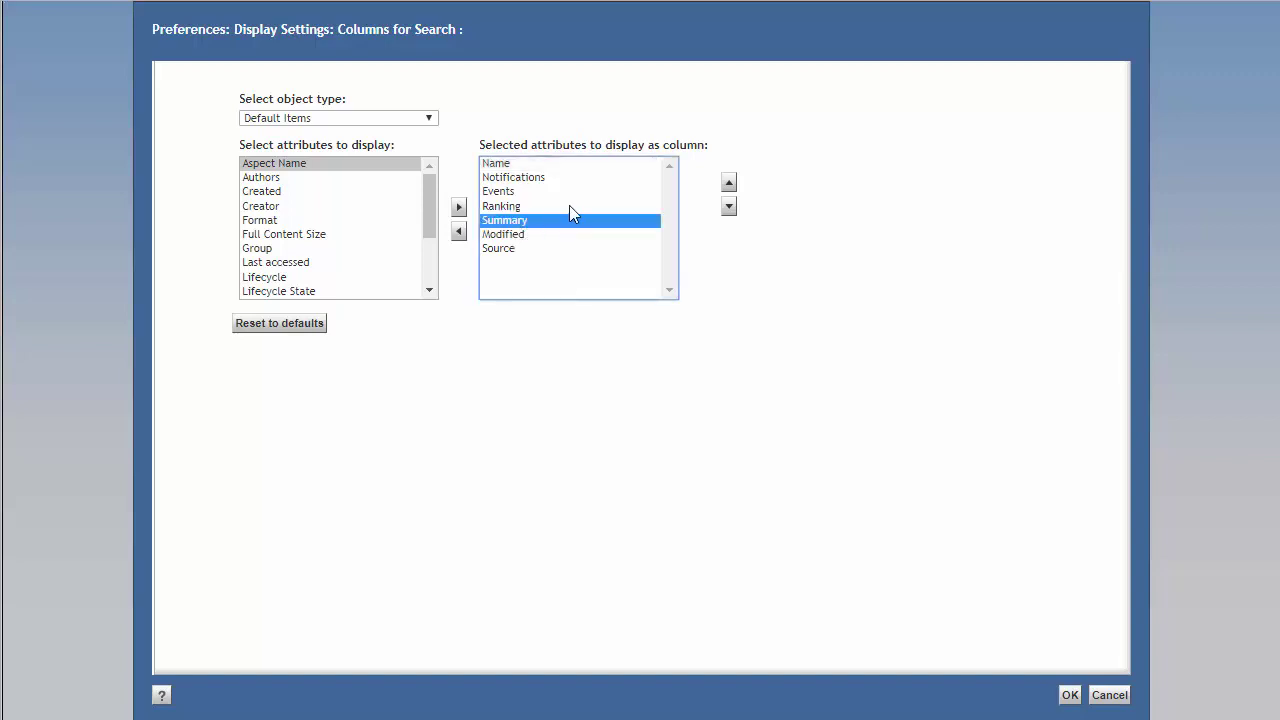
{"action": "left_click", "coordinate": [531, 191]}
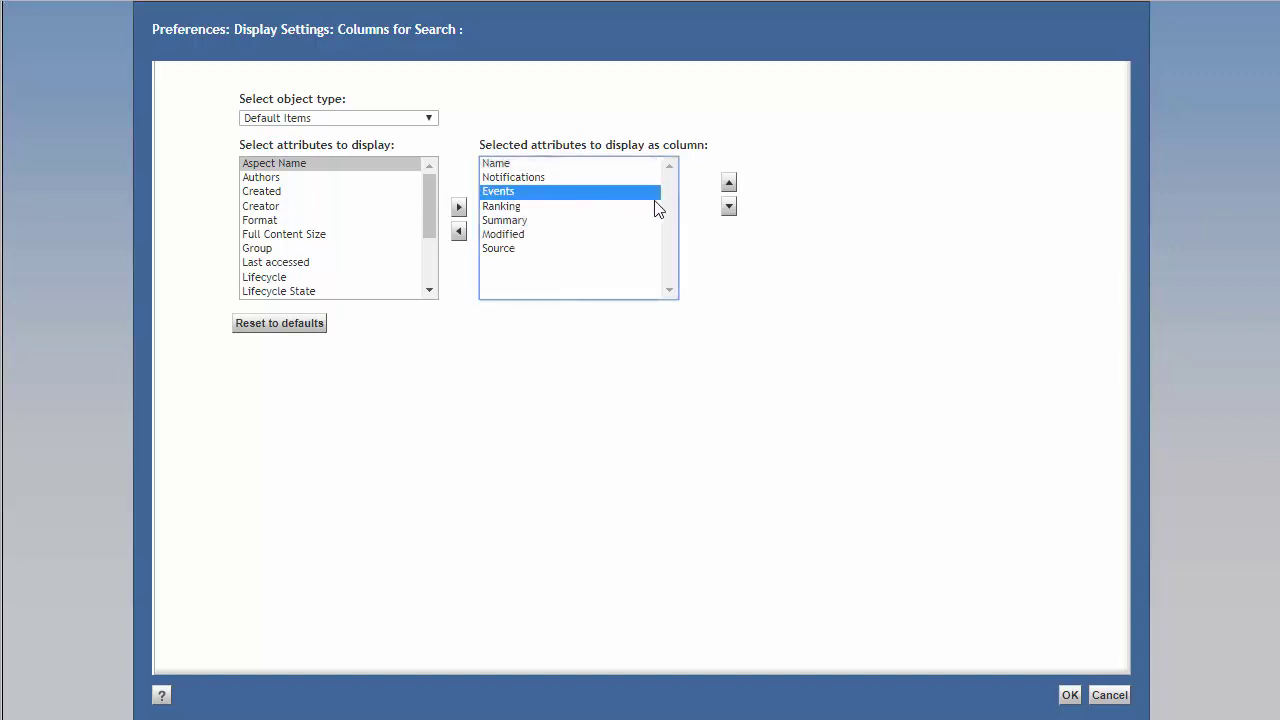
{"action": "left_click", "coordinate": [461, 233]}
{"action": "left_click", "coordinate": [523, 235]}
{"action": "left_click", "coordinate": [459, 232]}
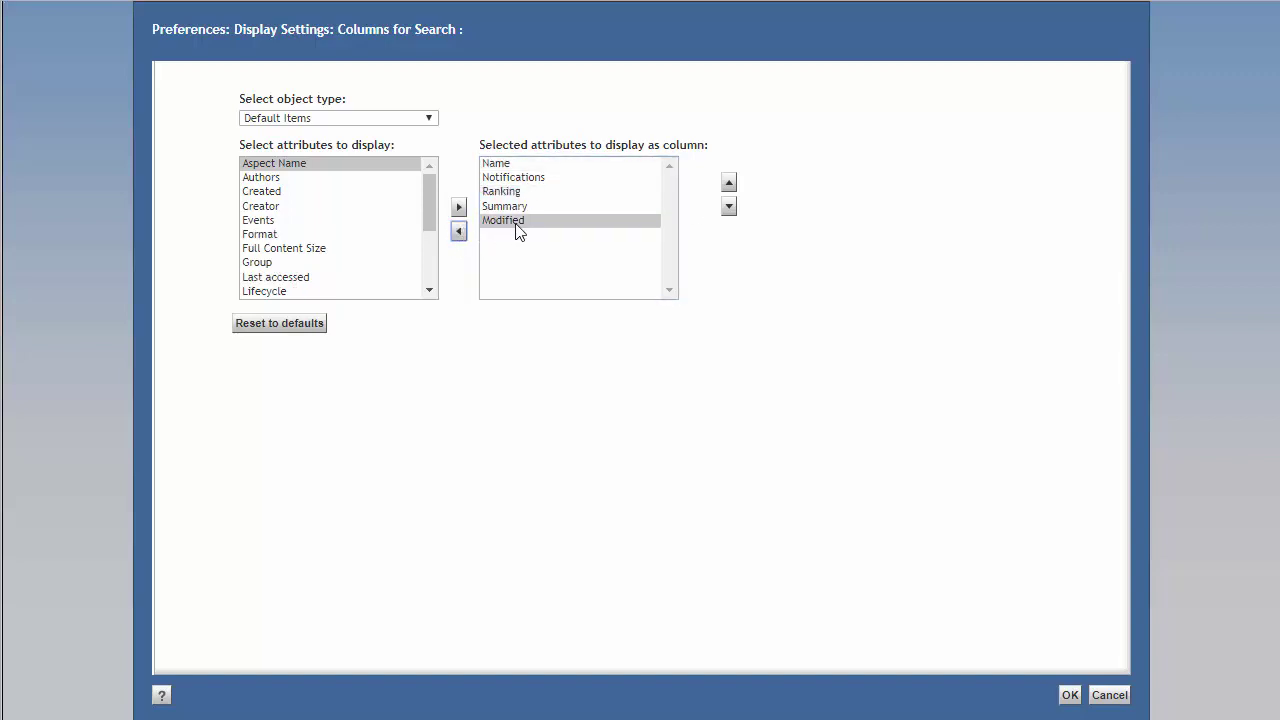
- Move the Ranking column ahead of Notifications and apply the column settings
{"action": "left_click", "coordinate": [515, 206]}
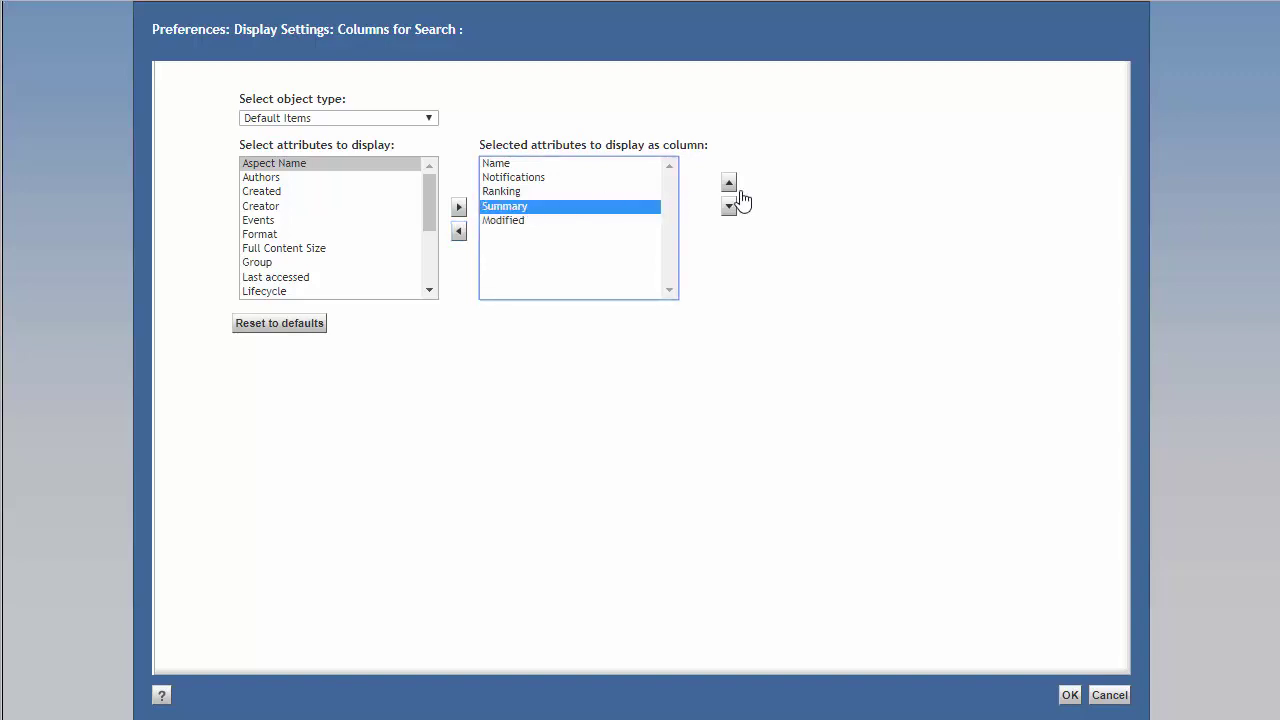
{"action": "left_click", "coordinate": [522, 191]}
{"action": "left_click", "coordinate": [728, 182]}
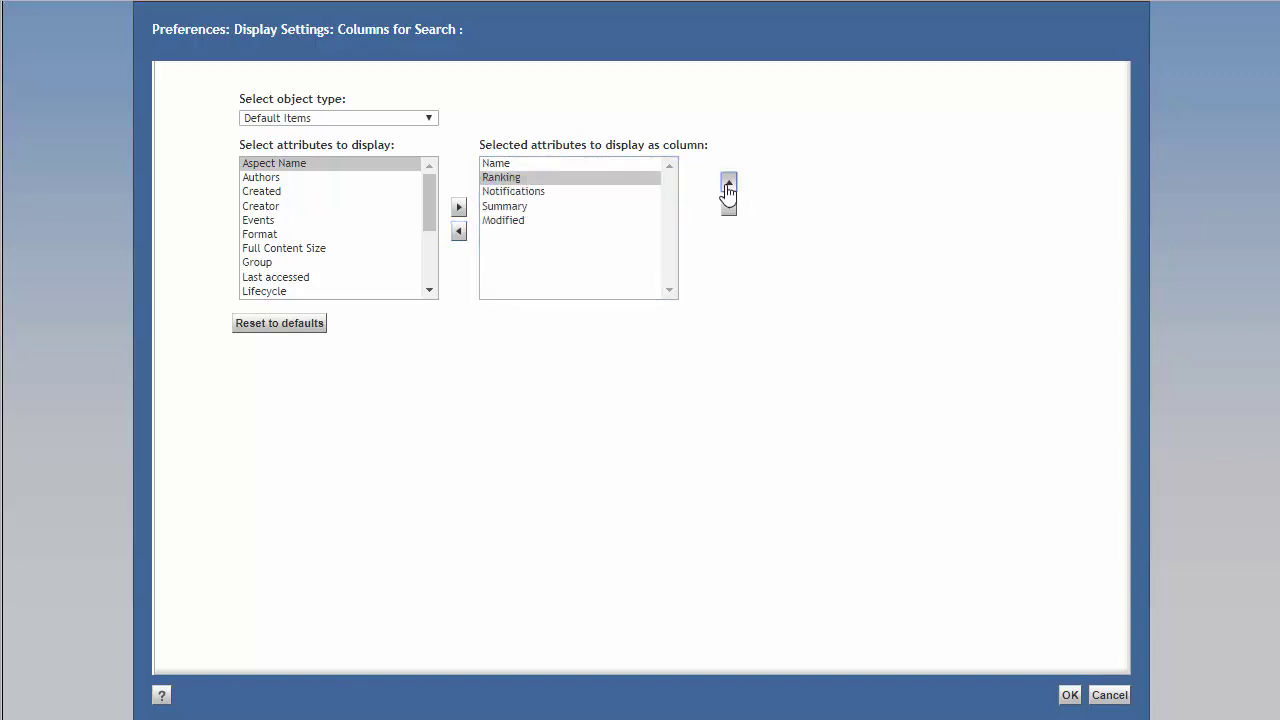
{"action": "left_click", "coordinate": [1070, 695]}
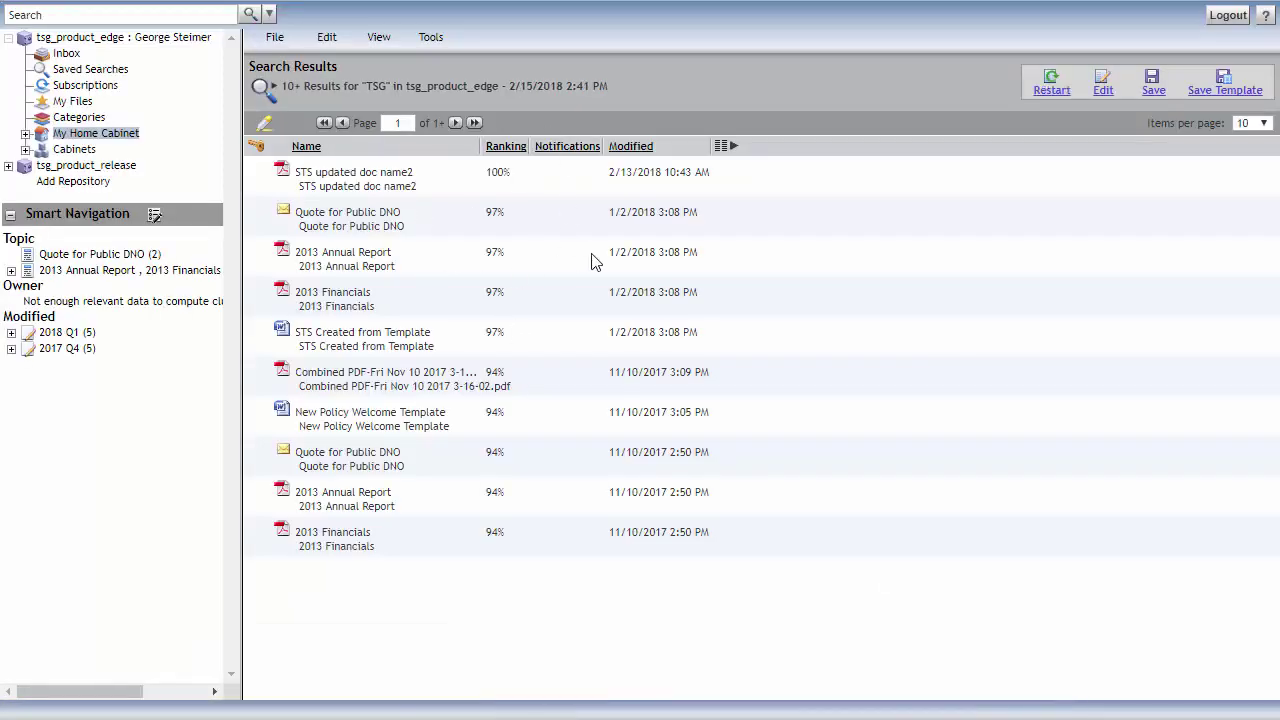
- Review the object types available in the search column settings, and leave the settings without changes
{"action": "left_click", "coordinate": [722, 146]}
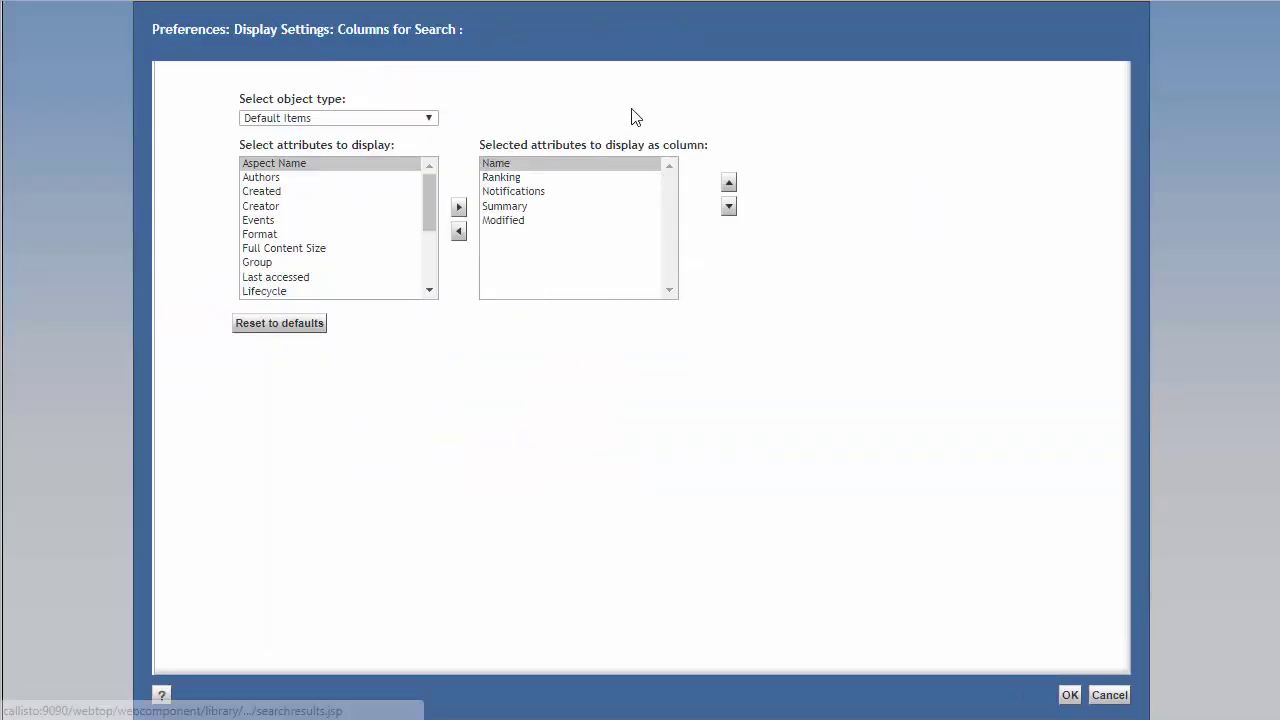
{"action": "left_click", "coordinate": [392, 118]}
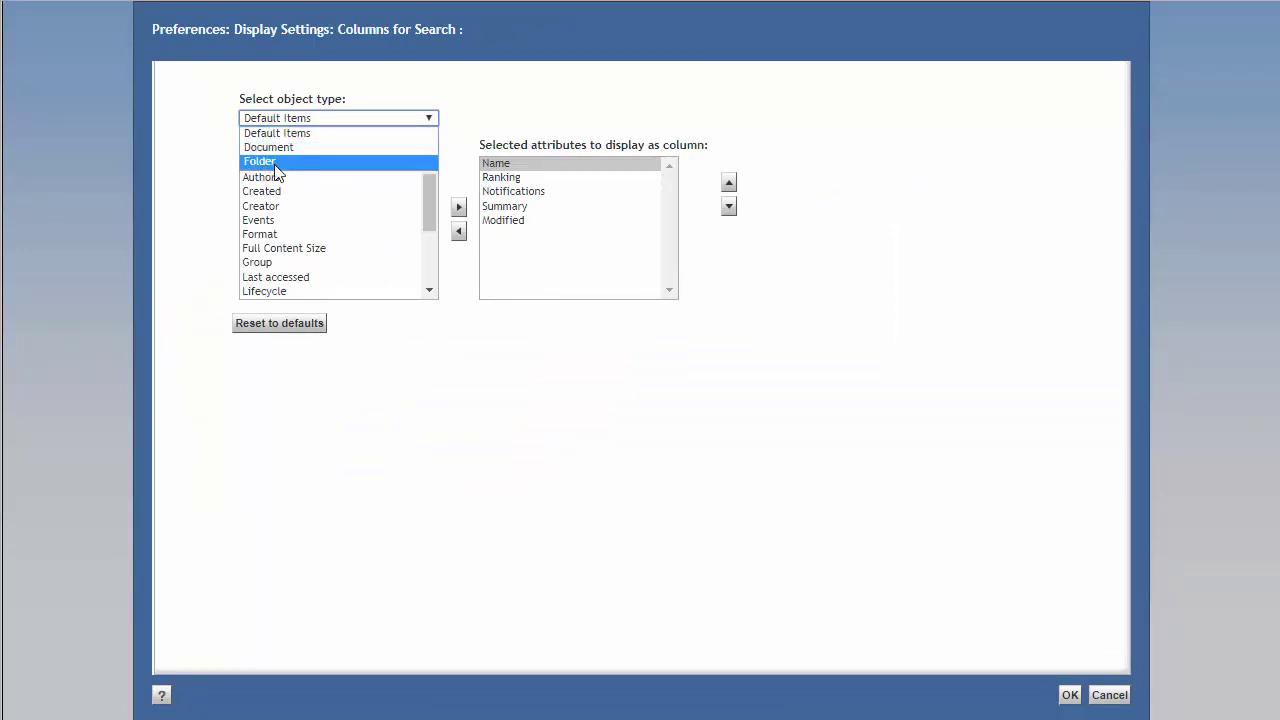
{"action": "left_click", "coordinate": [210, 168]}
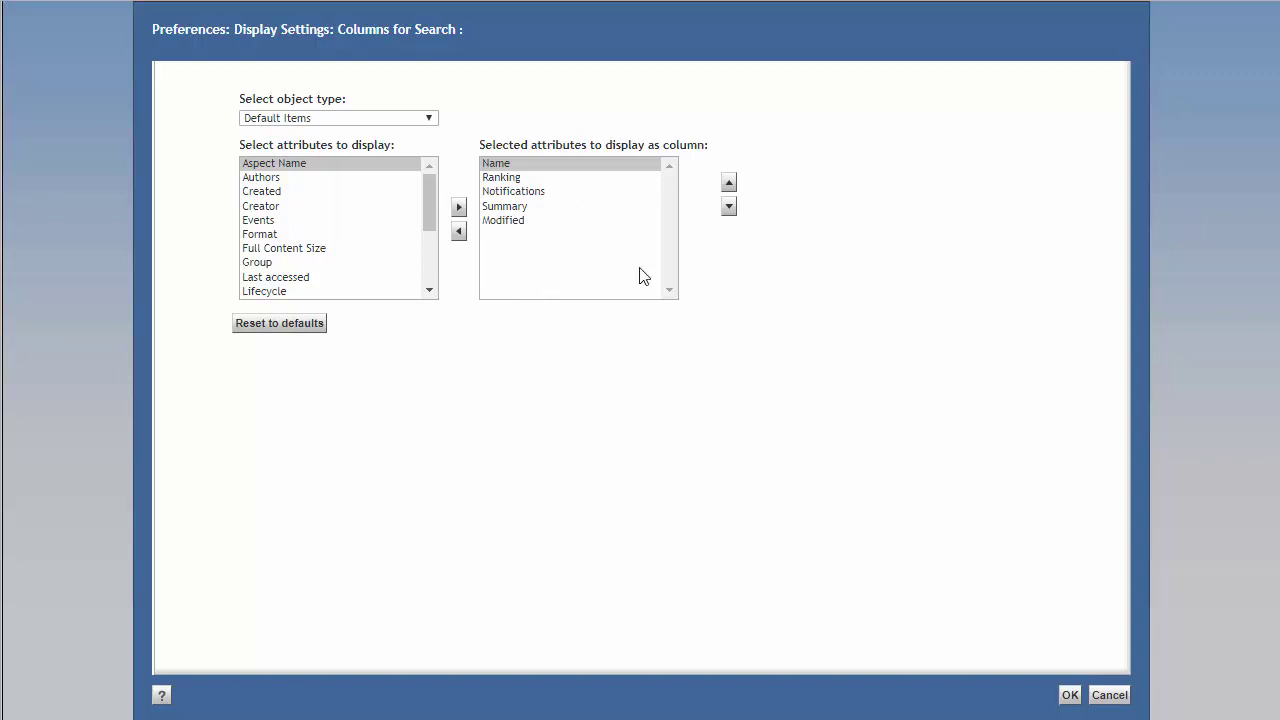
{"action": "left_click", "coordinate": [1110, 695]}
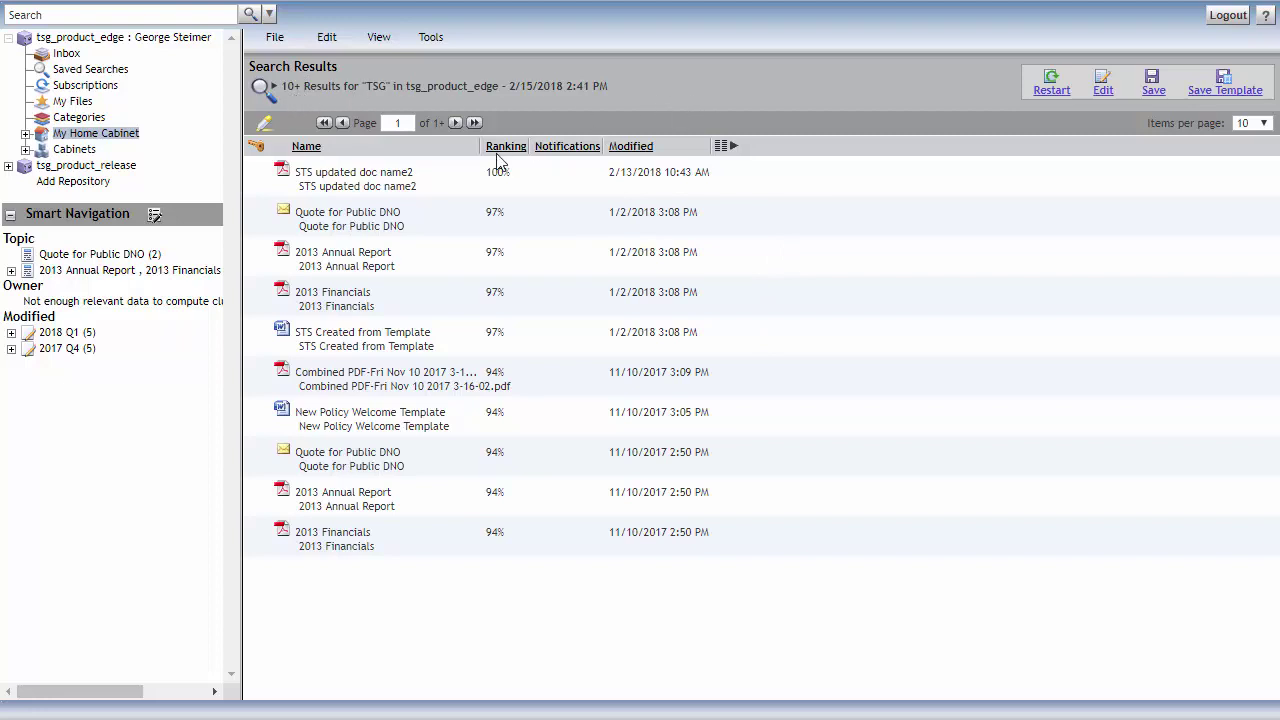
- Page through the TSG search results up to page 3, and return to the first page
{"action": "left_click", "coordinate": [457, 122]}
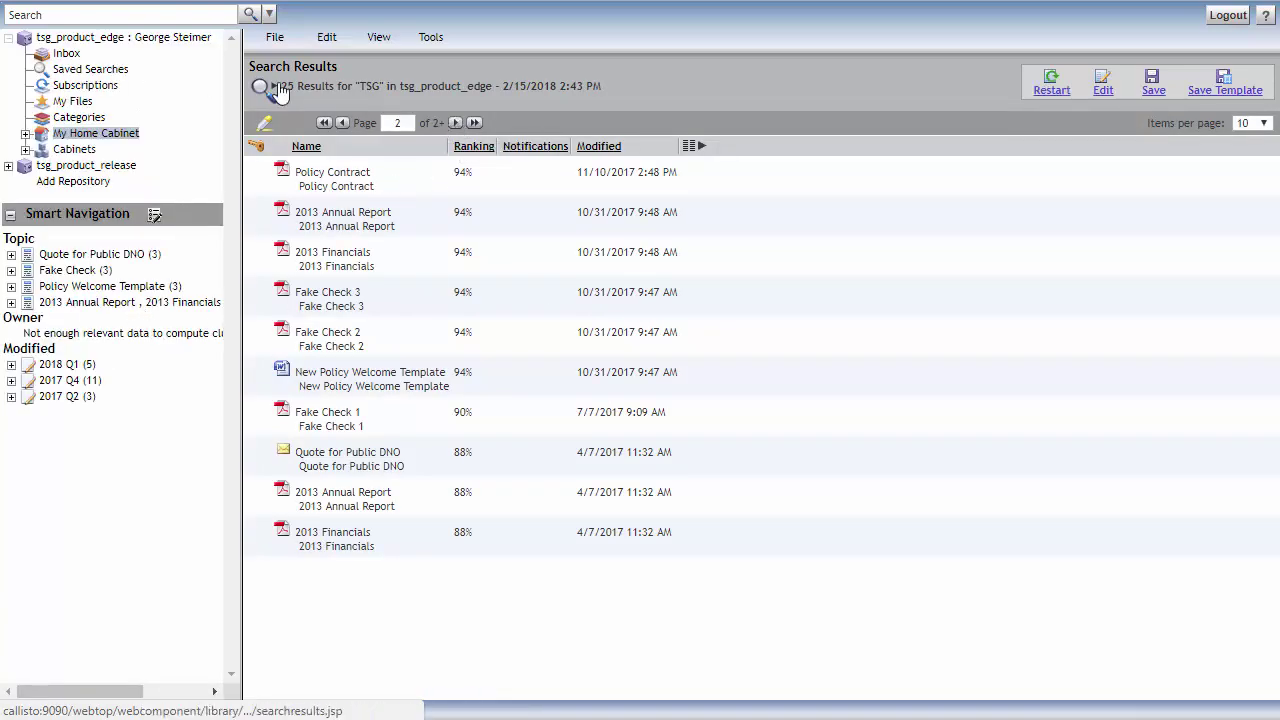
{"action": "left_click", "coordinate": [455, 122]}
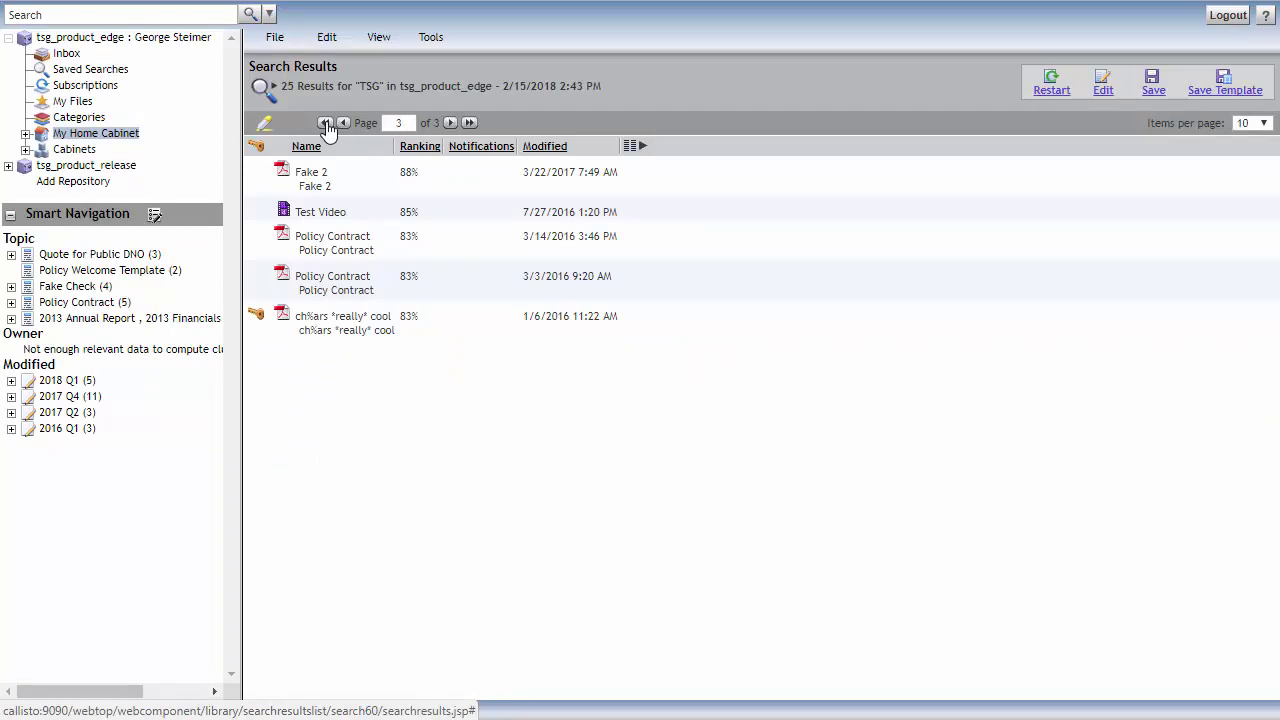
{"action": "left_click", "coordinate": [325, 122]}
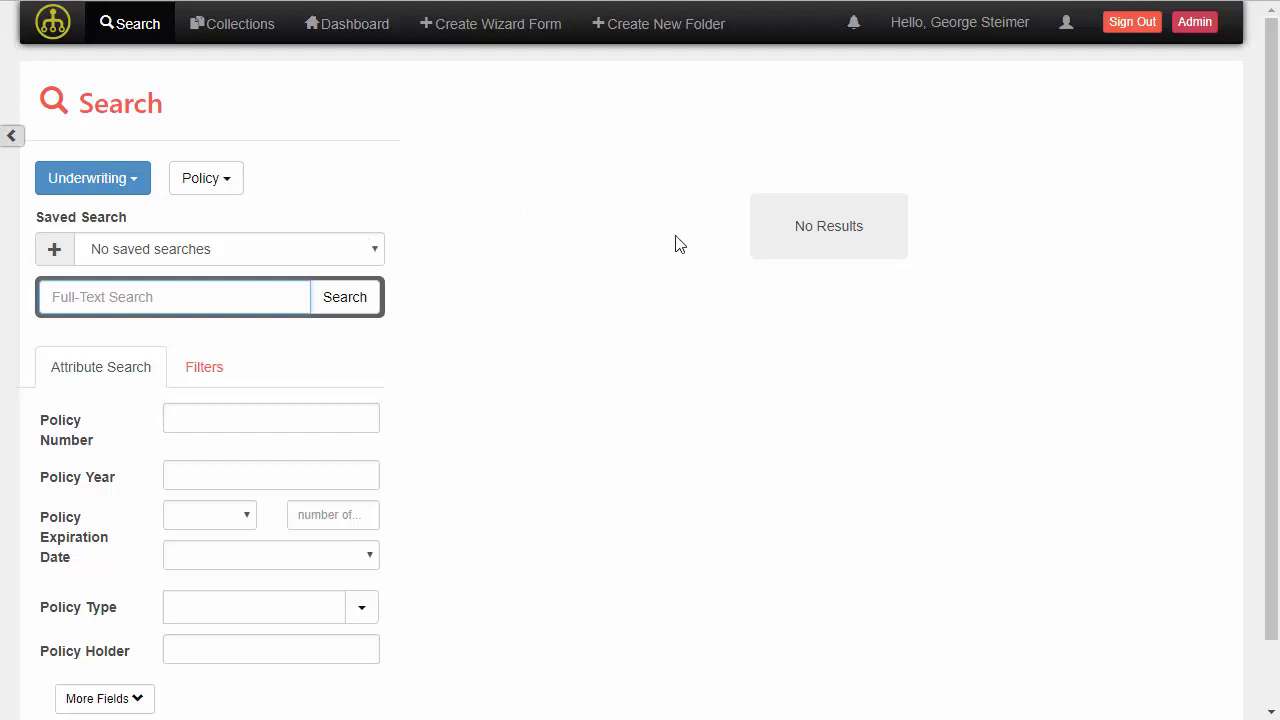
- In the other web search application, examine the Underwriting Policy search form, expanding its additional fields and collapsing them again
{"action": "scroll", "coordinate": [397, 271], "scroll_direction": "down", "scroll_amount": 1}
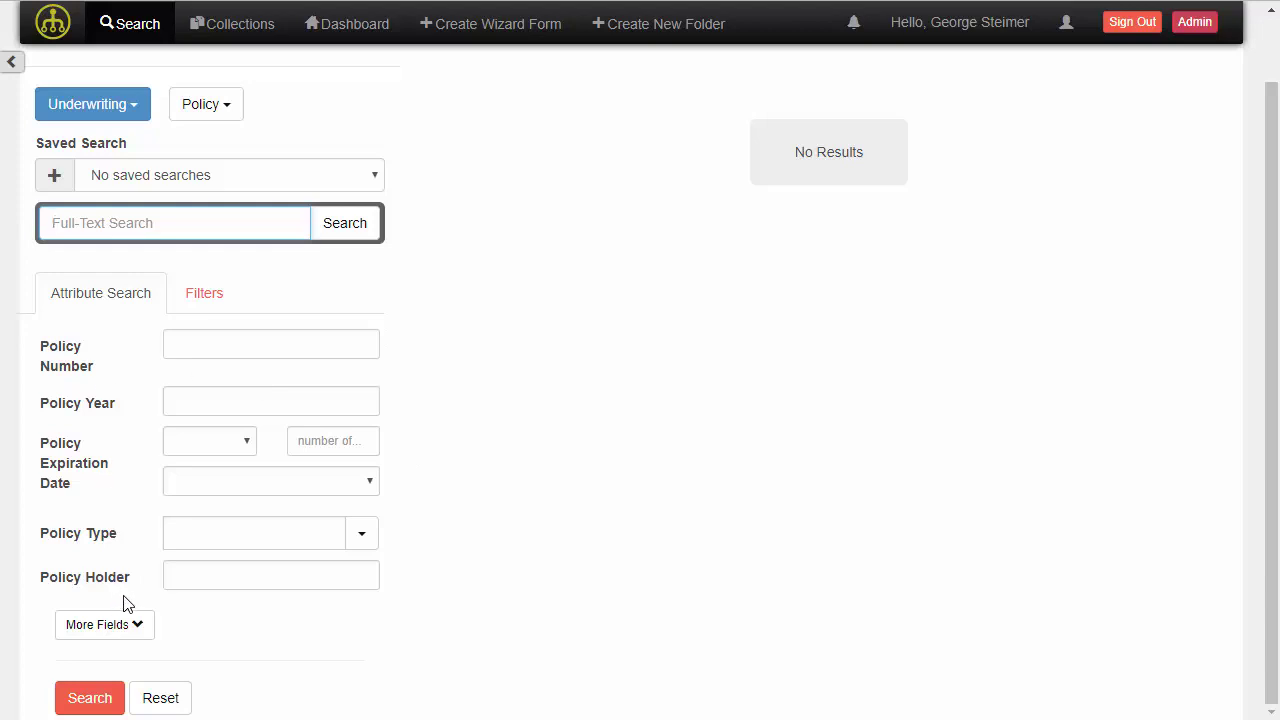
{"action": "scroll", "coordinate": [437, 514], "scroll_direction": "up", "scroll_amount": 1}
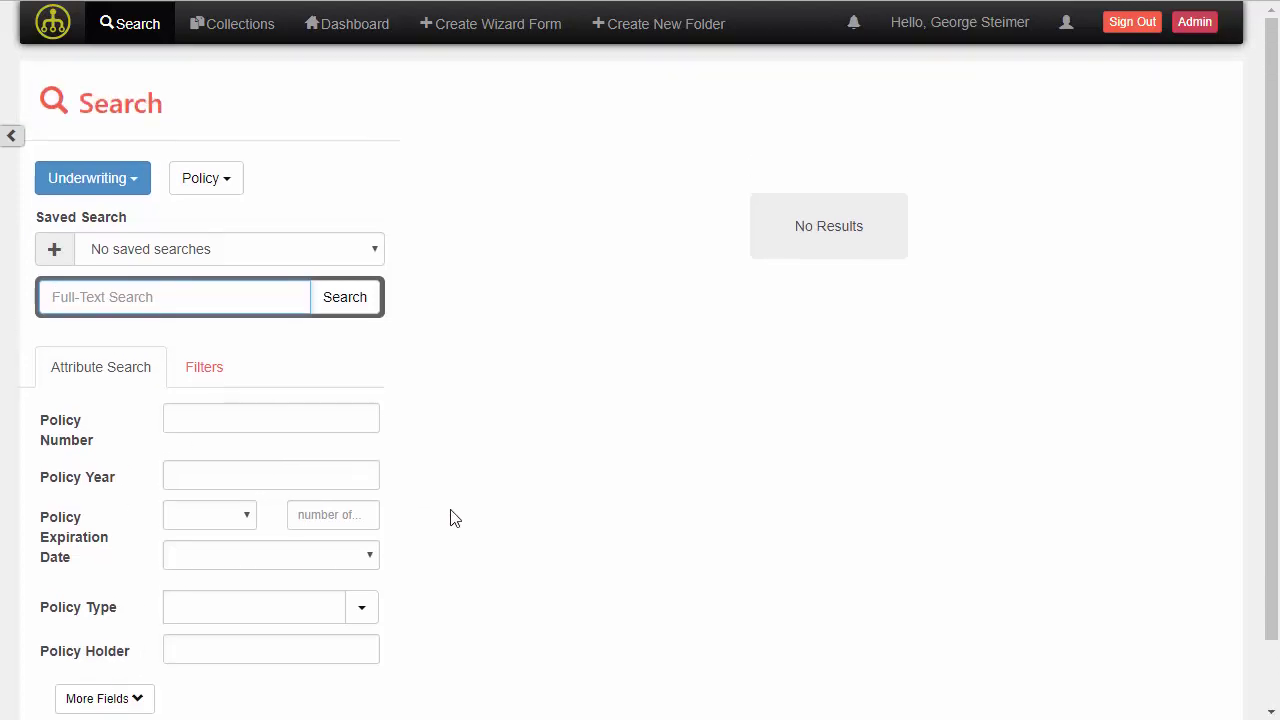
{"action": "scroll", "coordinate": [449, 517], "scroll_direction": "down", "scroll_amount": 1}
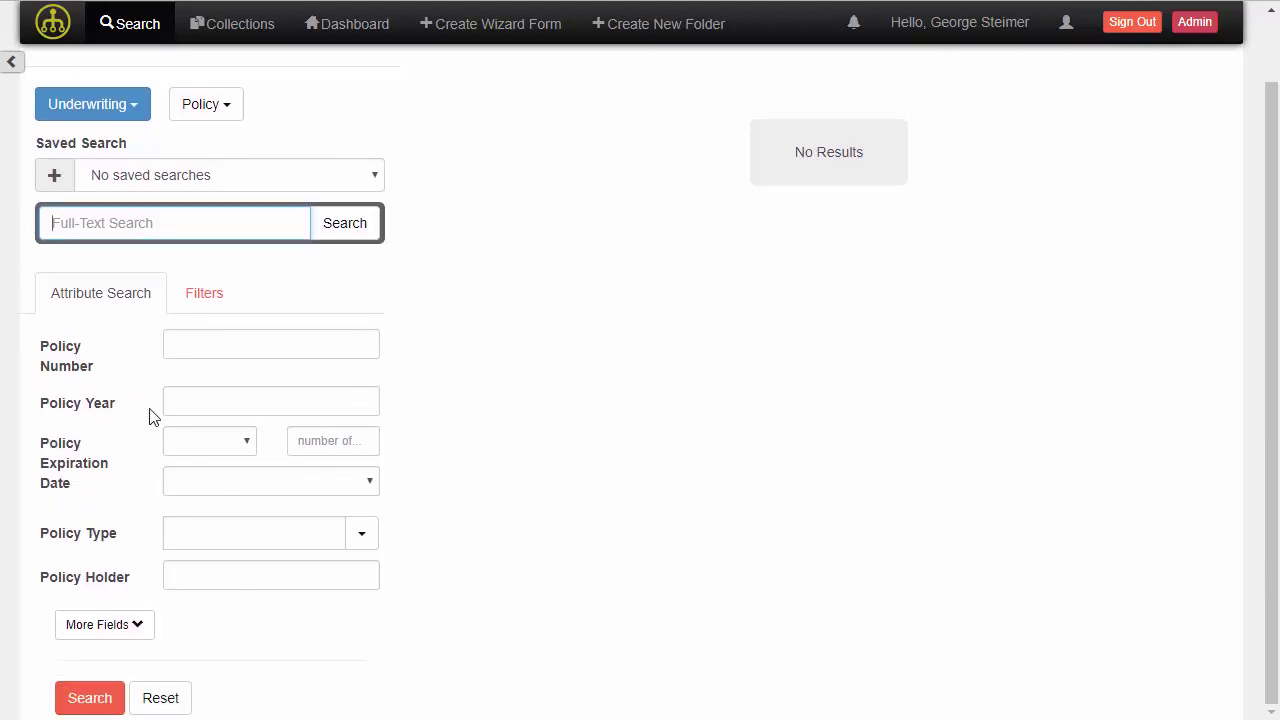
{"action": "left_click", "coordinate": [120, 630]}
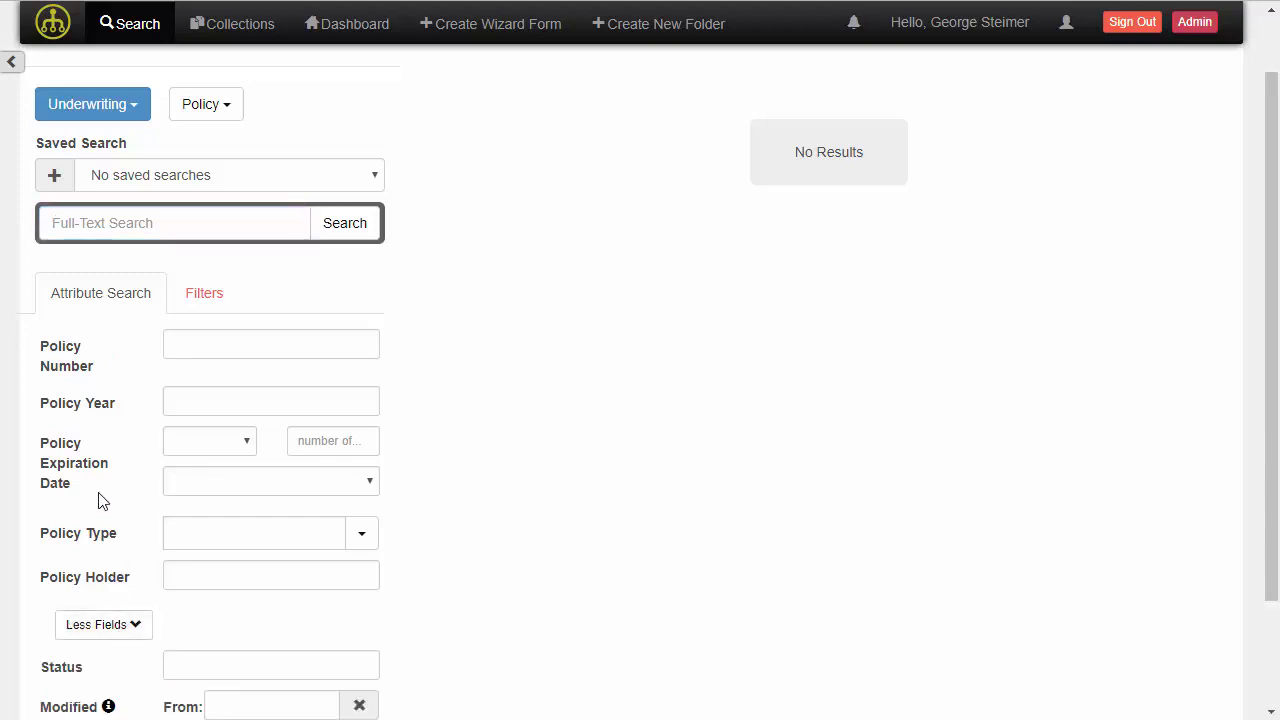
{"action": "scroll", "coordinate": [110, 530], "scroll_direction": "down", "scroll_amount": 1}
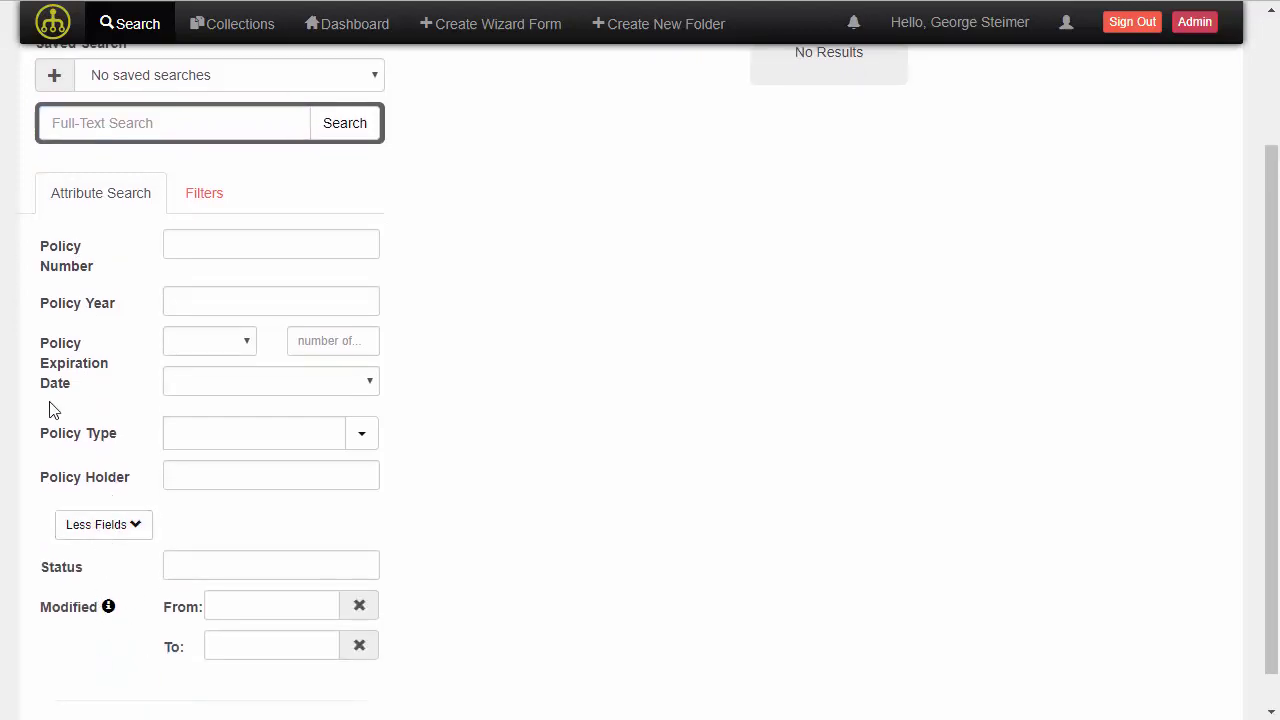
{"action": "left_click", "coordinate": [98, 540]}
{"action": "left_click", "coordinate": [89, 632]}
{"action": "scroll", "coordinate": [106, 631], "scroll_direction": "down", "scroll_amount": 1}
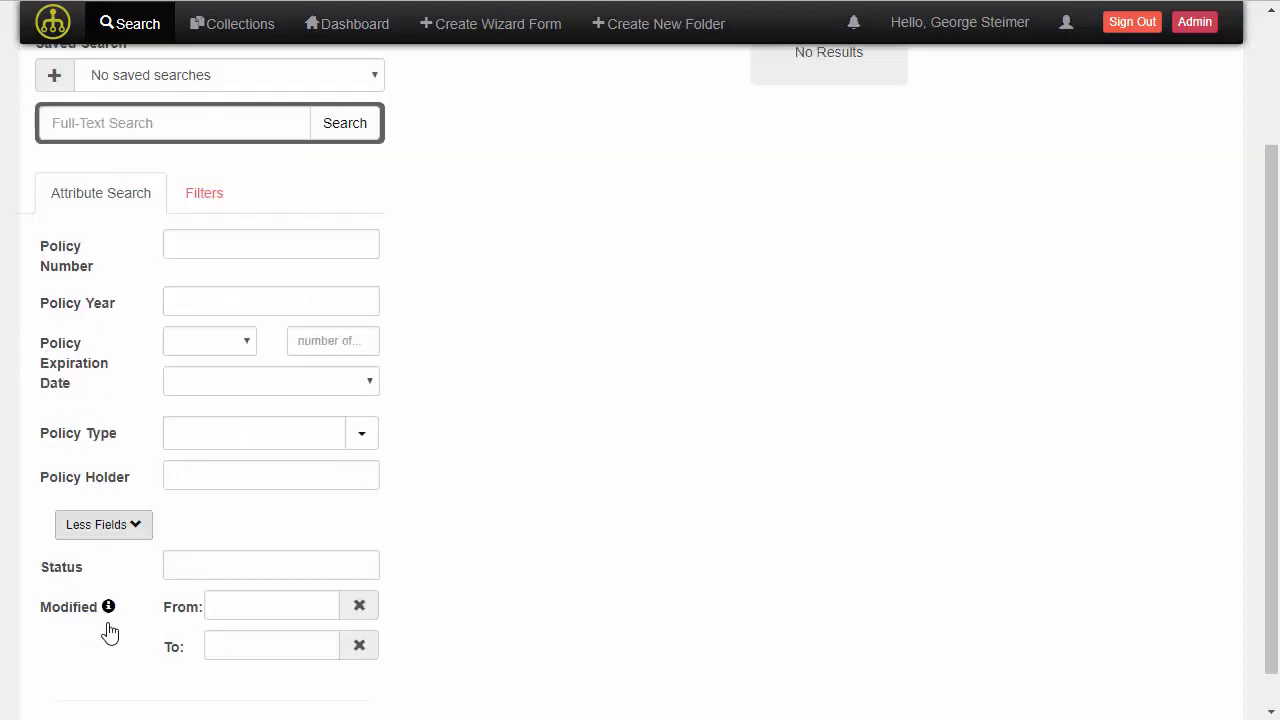
{"action": "left_click", "coordinate": [104, 526]}
{"action": "scroll", "coordinate": [88, 420], "scroll_direction": "up", "scroll_amount": 1}
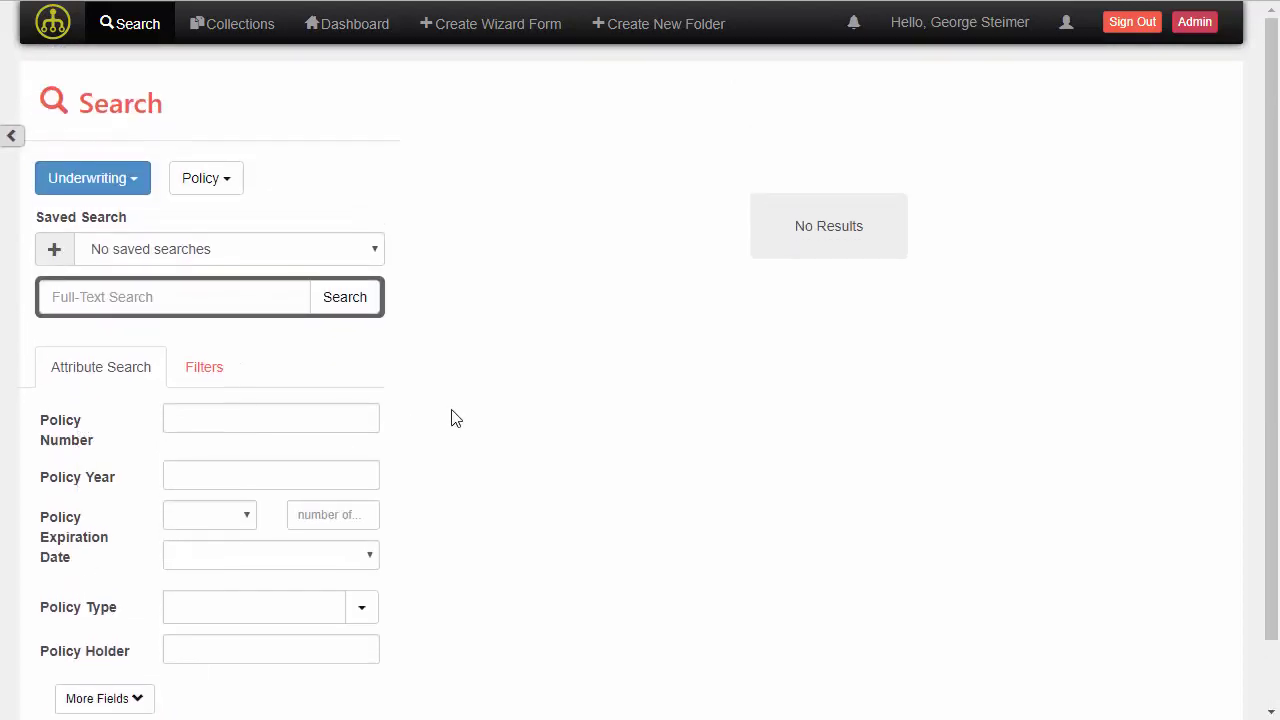
- Switch the underwriting search type to Underwriting Document, and review its additional fields before collapsing them
{"action": "left_click", "coordinate": [230, 187]}
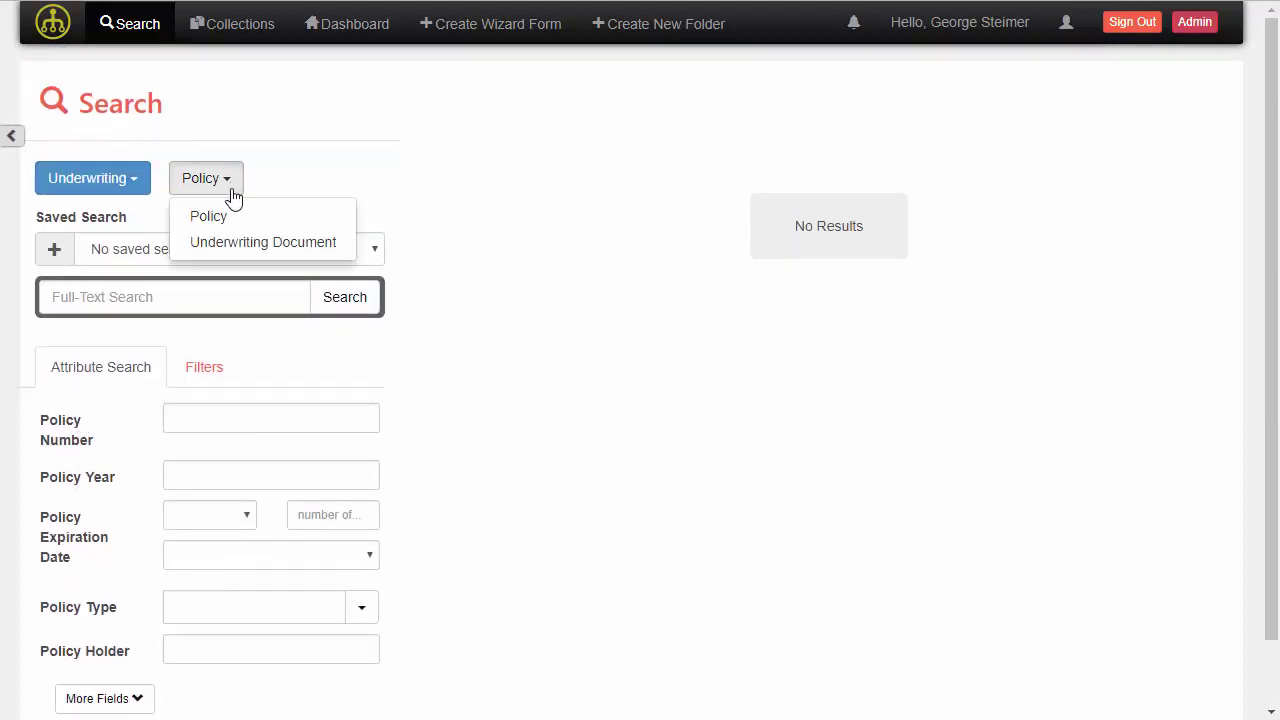
{"action": "left_click", "coordinate": [241, 245]}
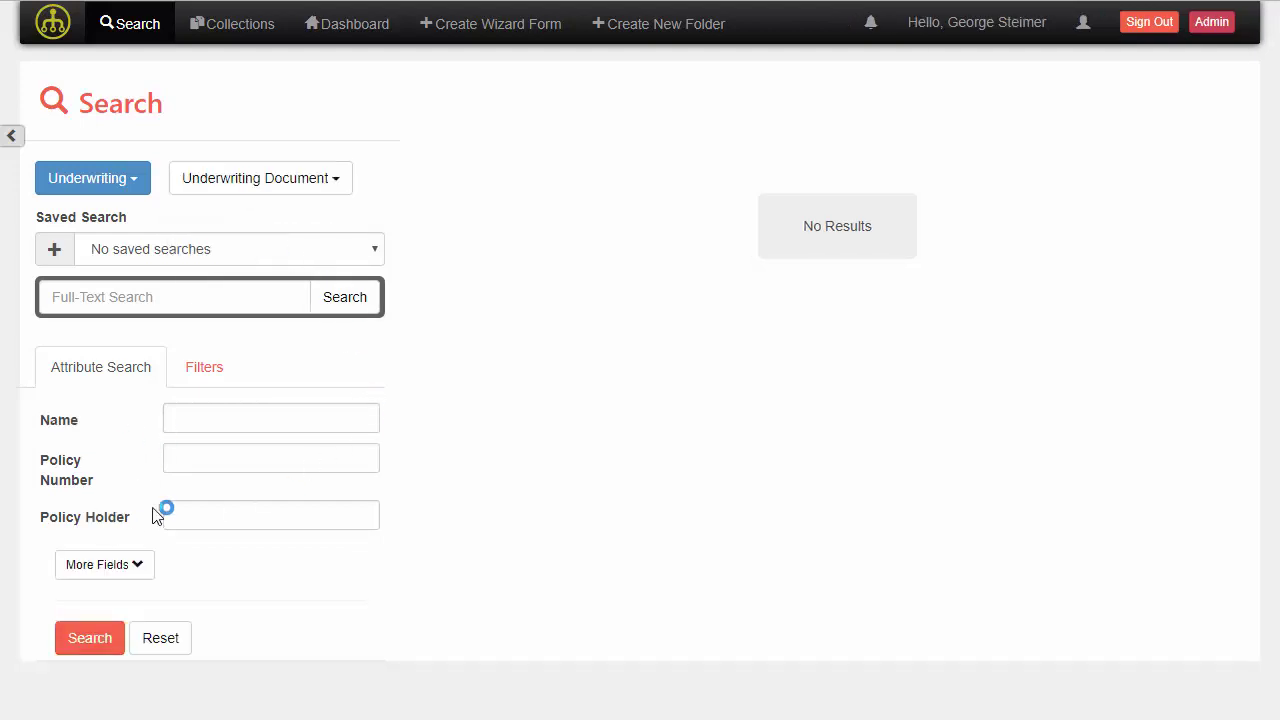
{"action": "left_click", "coordinate": [120, 564]}
{"action": "scroll", "coordinate": [125, 515], "scroll_direction": "down", "scroll_amount": 1}
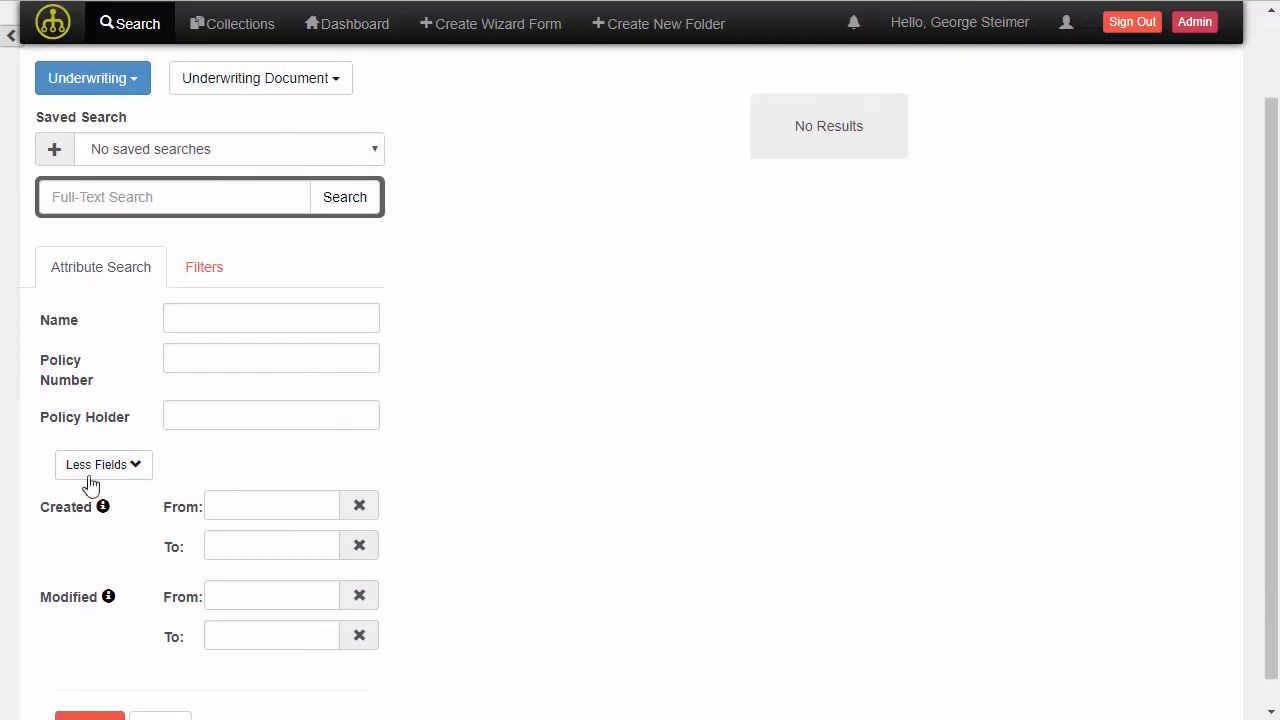
{"action": "left_click", "coordinate": [90, 465]}
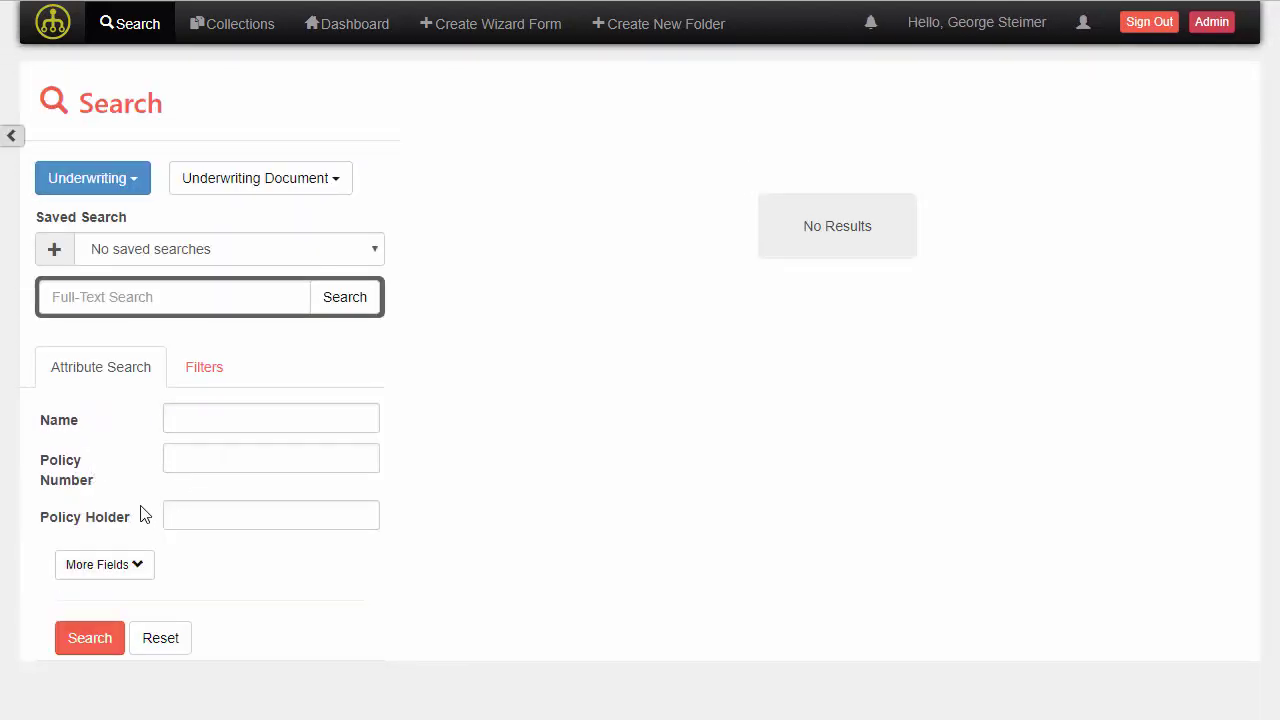
- Switch the search area to Claims with the Claims Document type, and look through its search fields
{"action": "left_click", "coordinate": [113, 180]}
{"action": "left_click", "coordinate": [115, 219]}
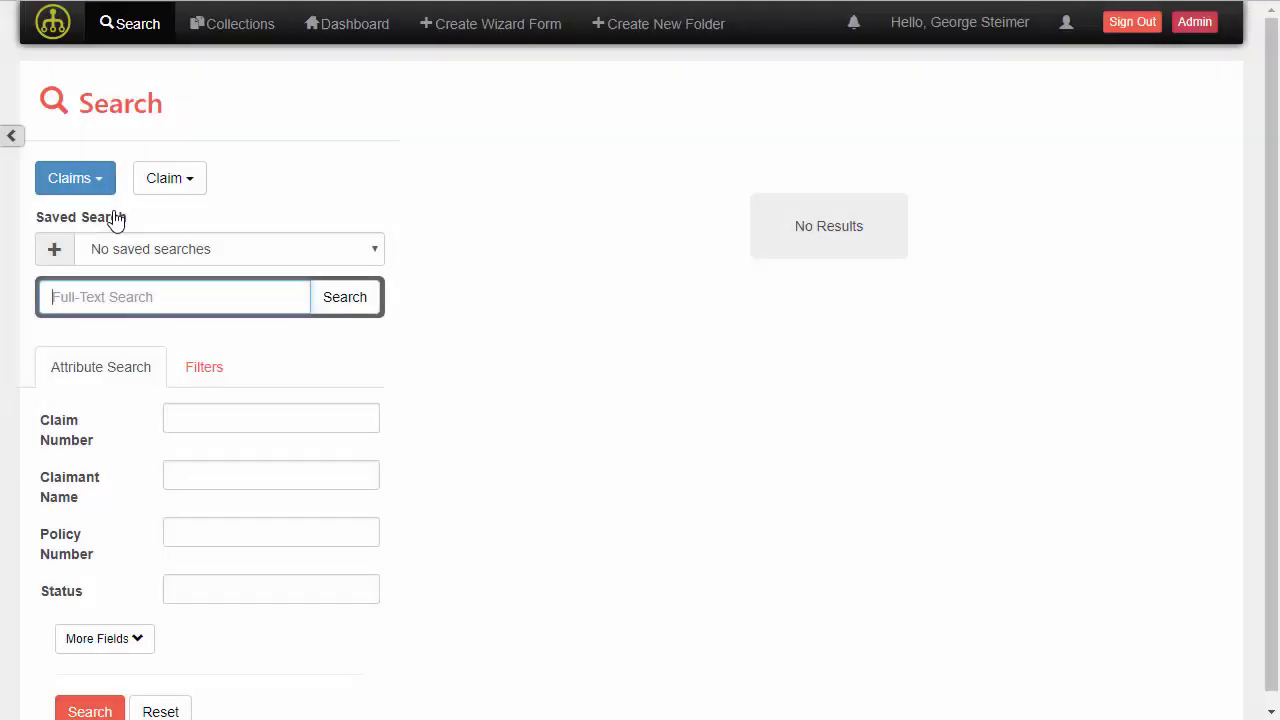
{"action": "left_click", "coordinate": [189, 180]}
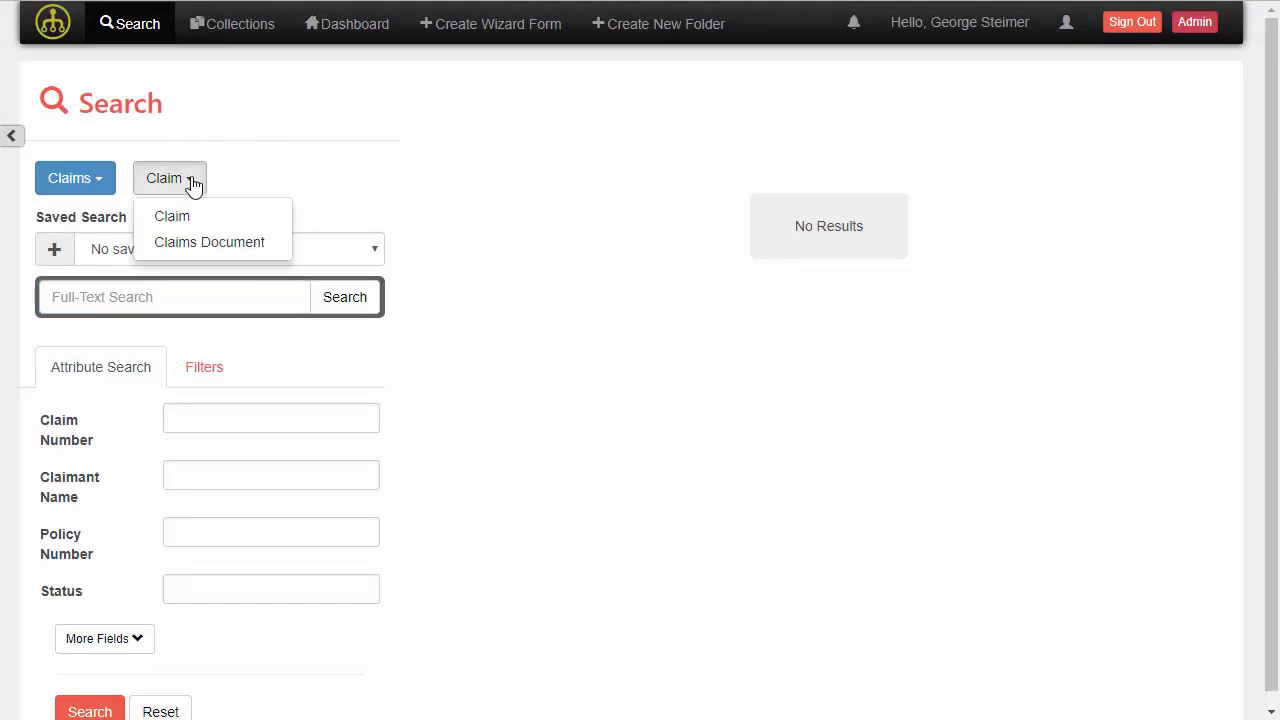
{"action": "left_click", "coordinate": [193, 245]}
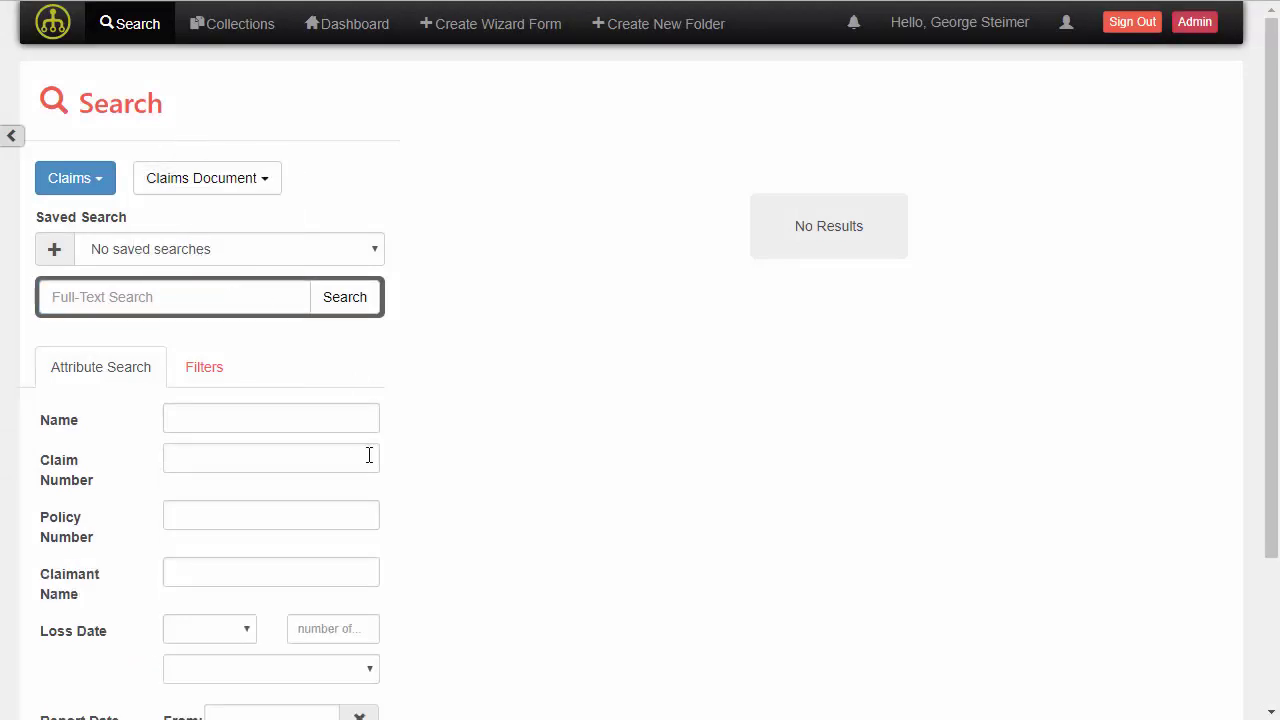
{"action": "scroll", "coordinate": [370, 456], "scroll_direction": "down", "scroll_amount": 2}
{"action": "scroll", "coordinate": [415, 350], "scroll_direction": "up", "scroll_amount": 2}
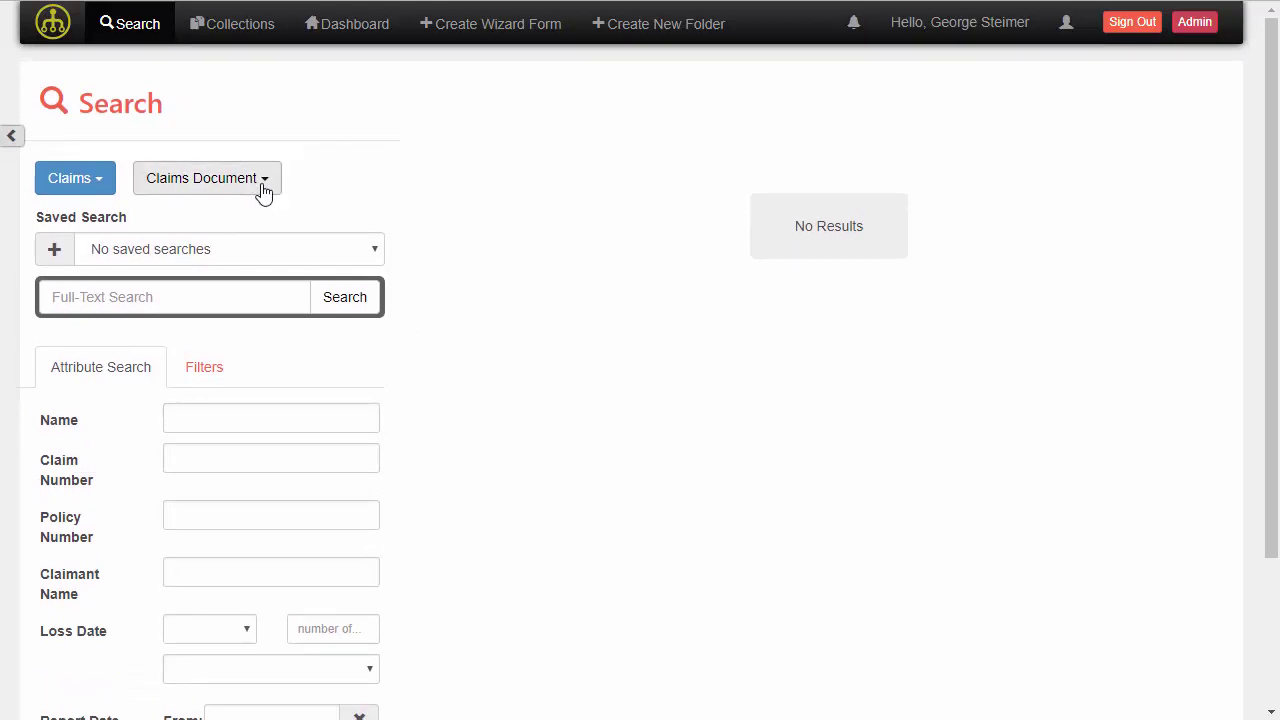
- Change the claims search type to Claim, and switch the search area back to Underwriting
{"action": "left_click", "coordinate": [262, 191]}
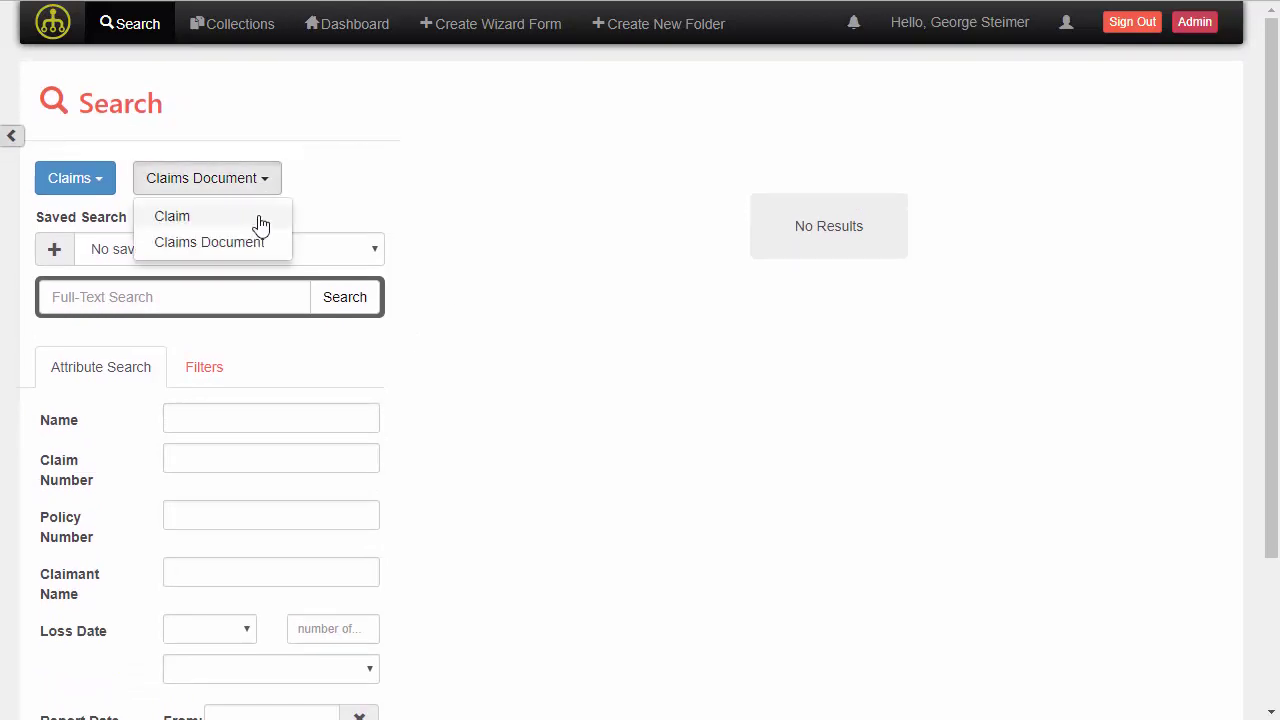
{"action": "left_click", "coordinate": [258, 218]}
{"action": "left_click", "coordinate": [88, 182]}
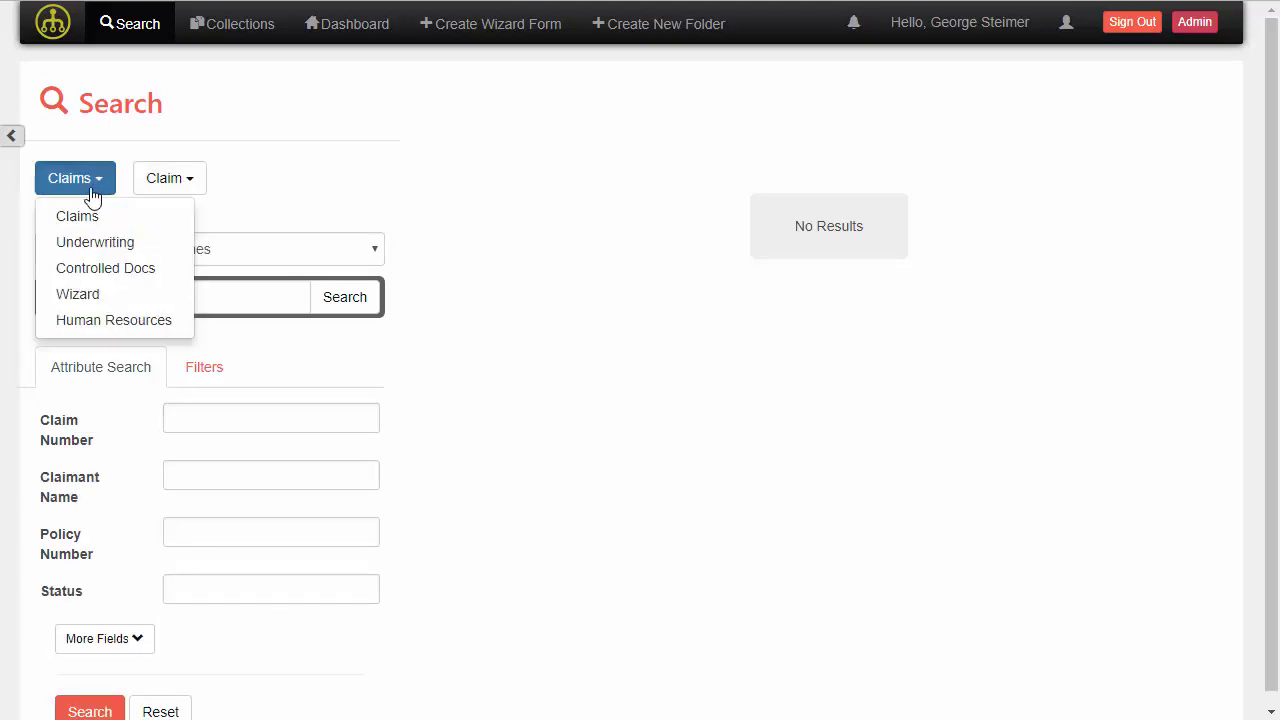
{"action": "left_click", "coordinate": [100, 245]}
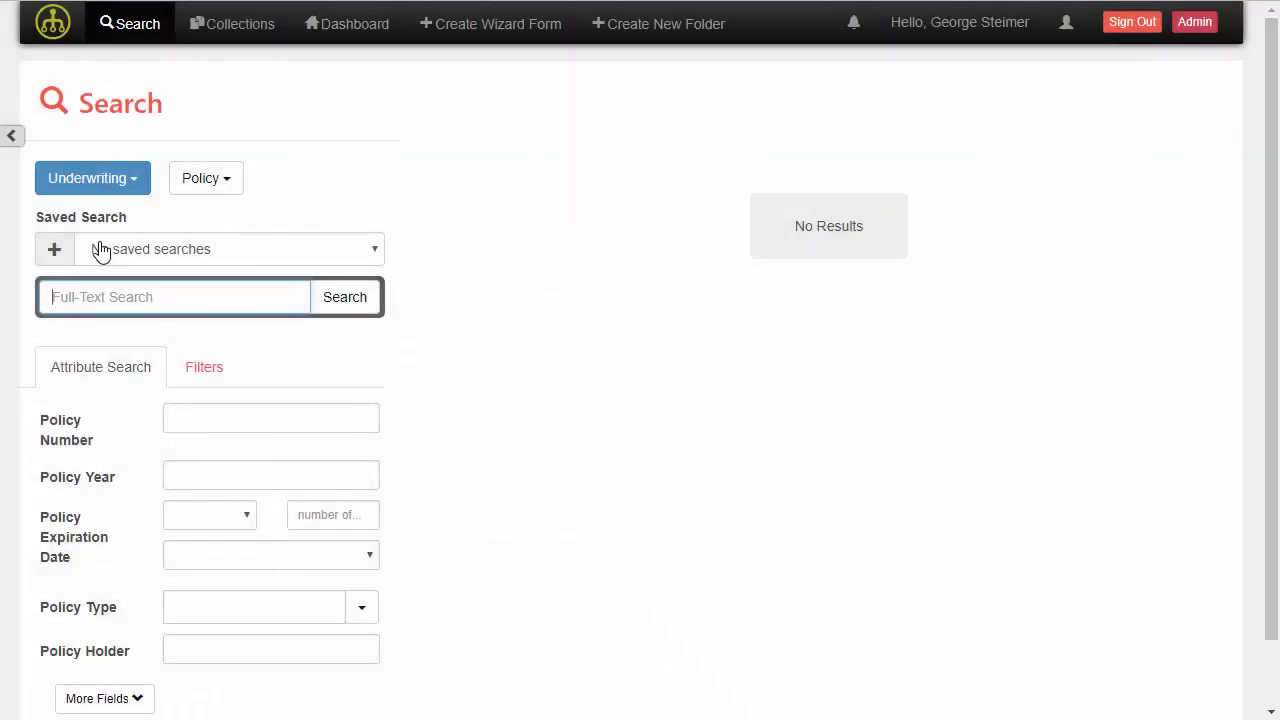
{"action": "scroll", "coordinate": [512, 377], "scroll_direction": "down", "scroll_amount": 1}
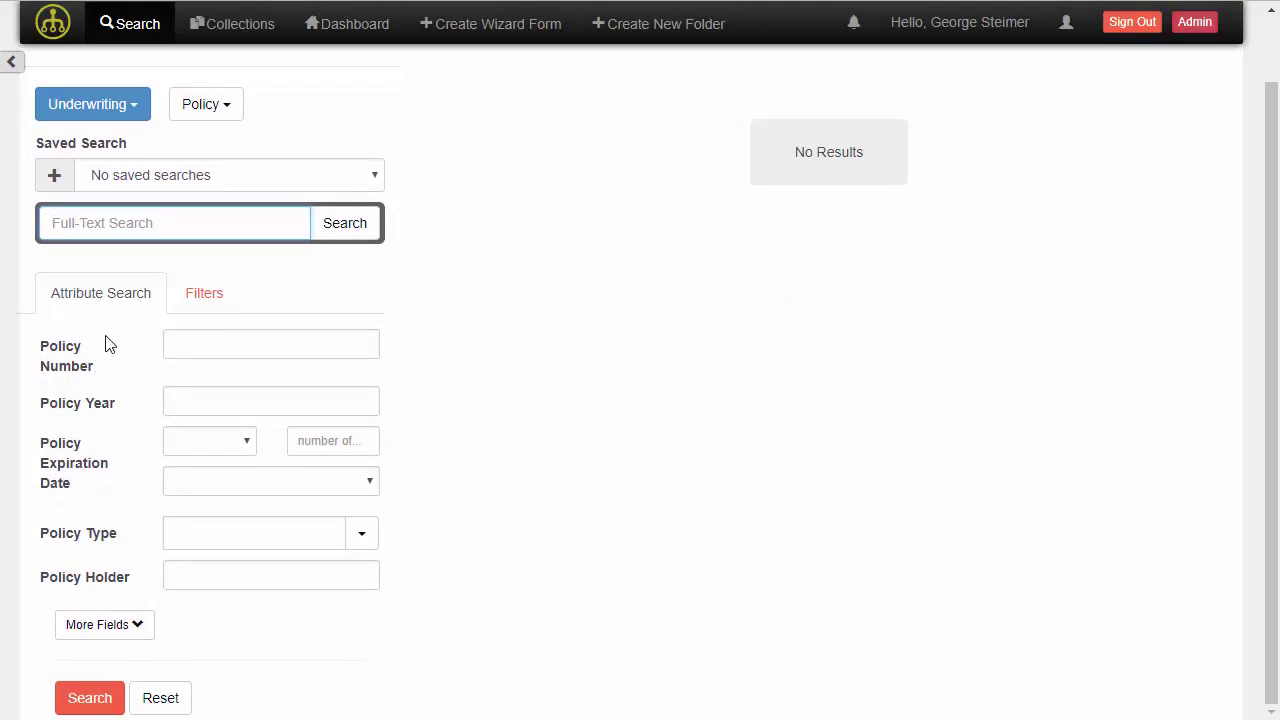
- Fill the underwriting Policy search form with policy number 12 and policy year 2018
{"action": "left_click", "coordinate": [193, 346]}
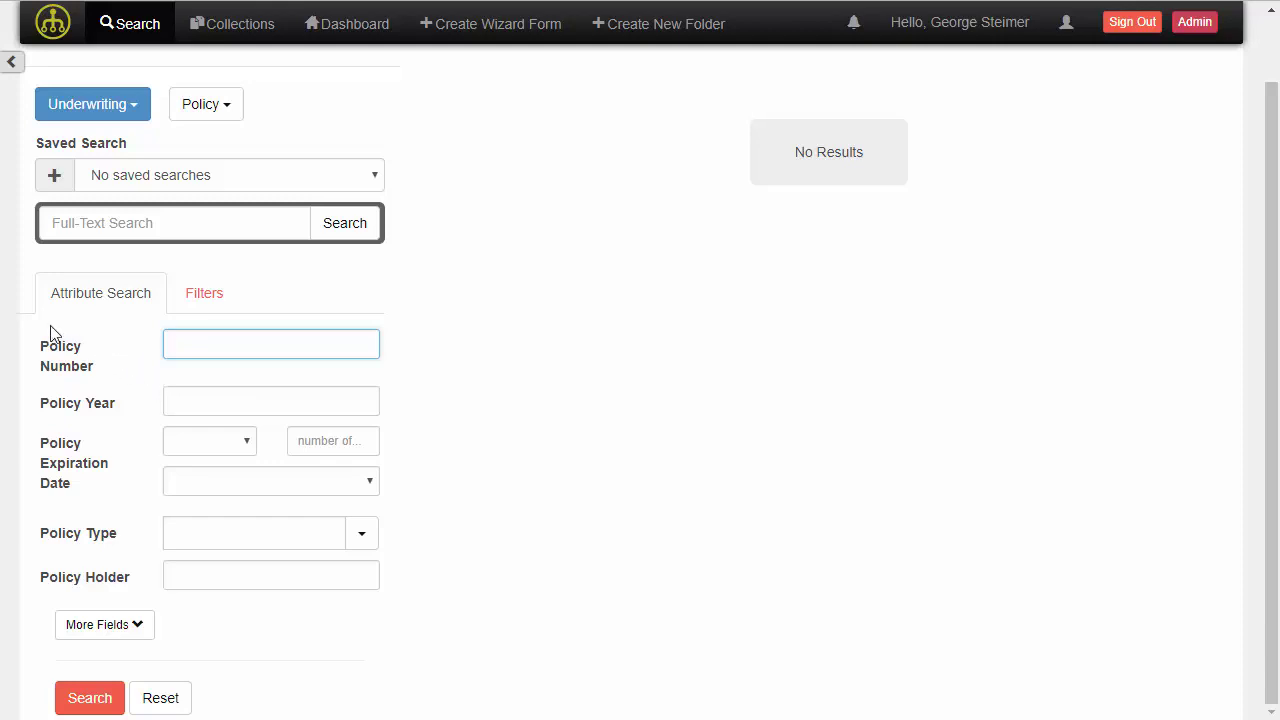
{"action": "type", "text": "12"}
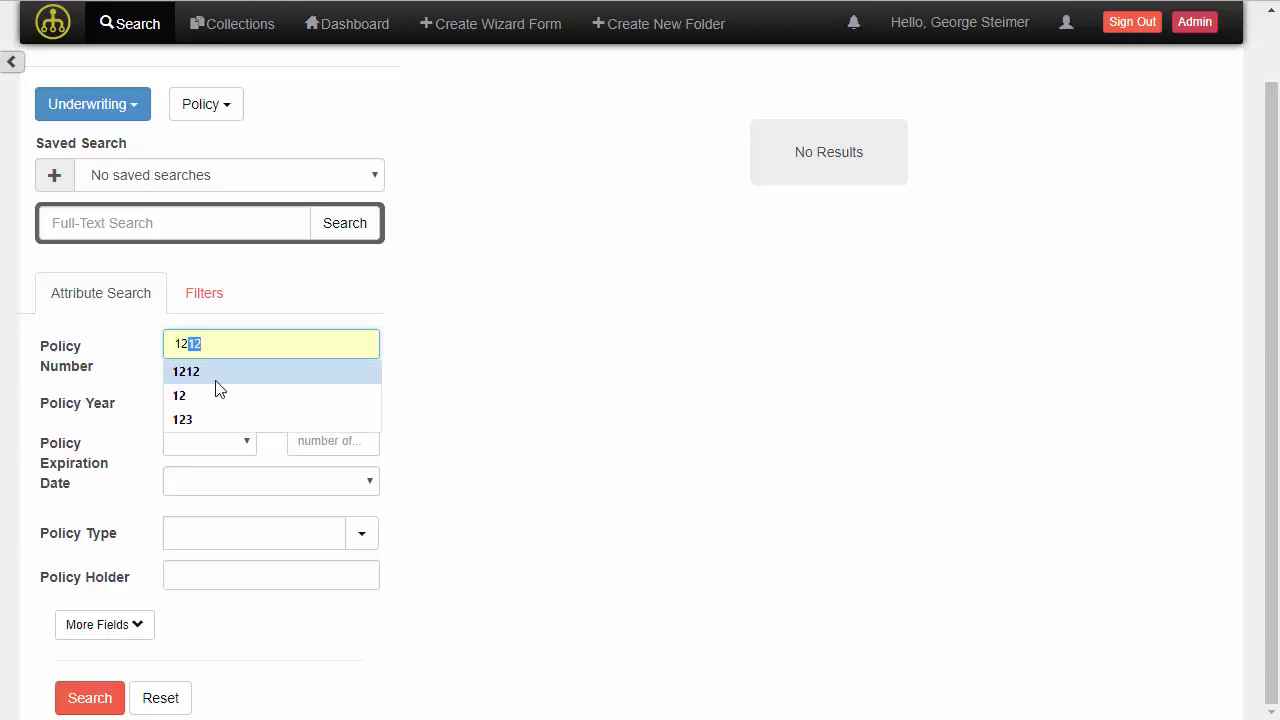
{"action": "left_click", "coordinate": [194, 401]}
{"action": "type", "text": "TS"}
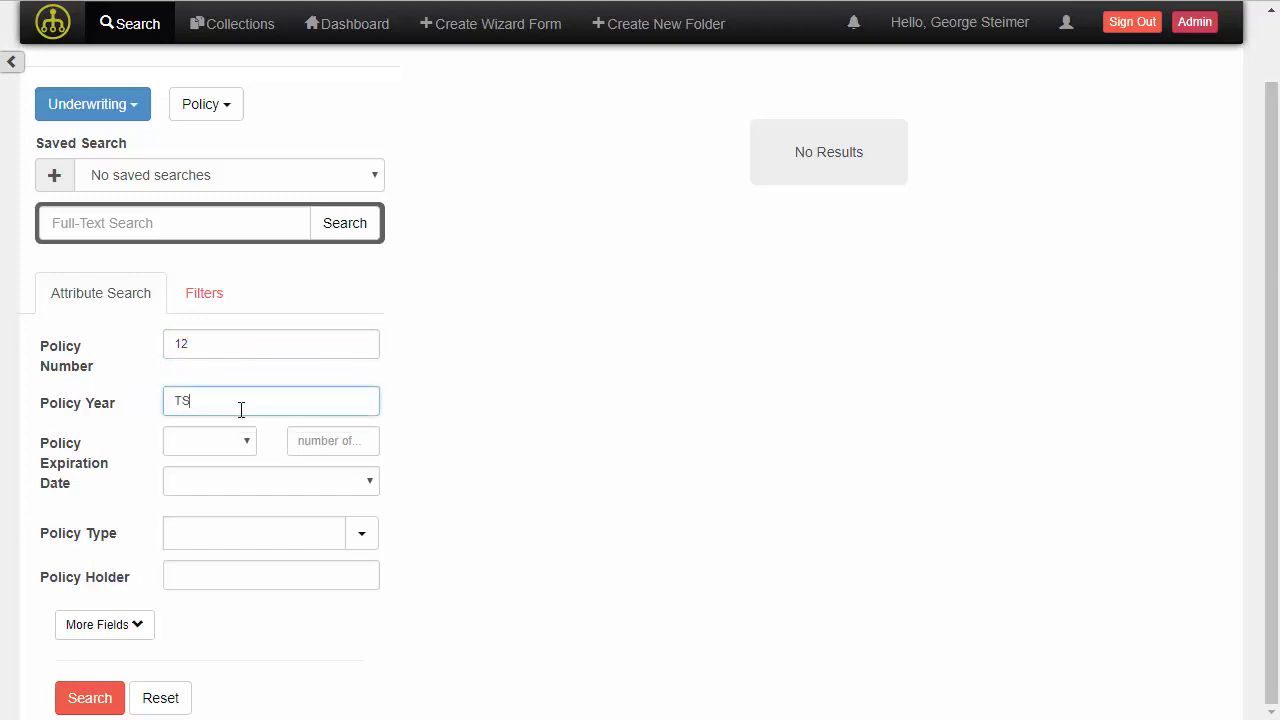
{"action": "key", "text": "BackSpace"}
{"action": "key", "text": "BackSpace"}
{"action": "key", "text": "BackSpace"}
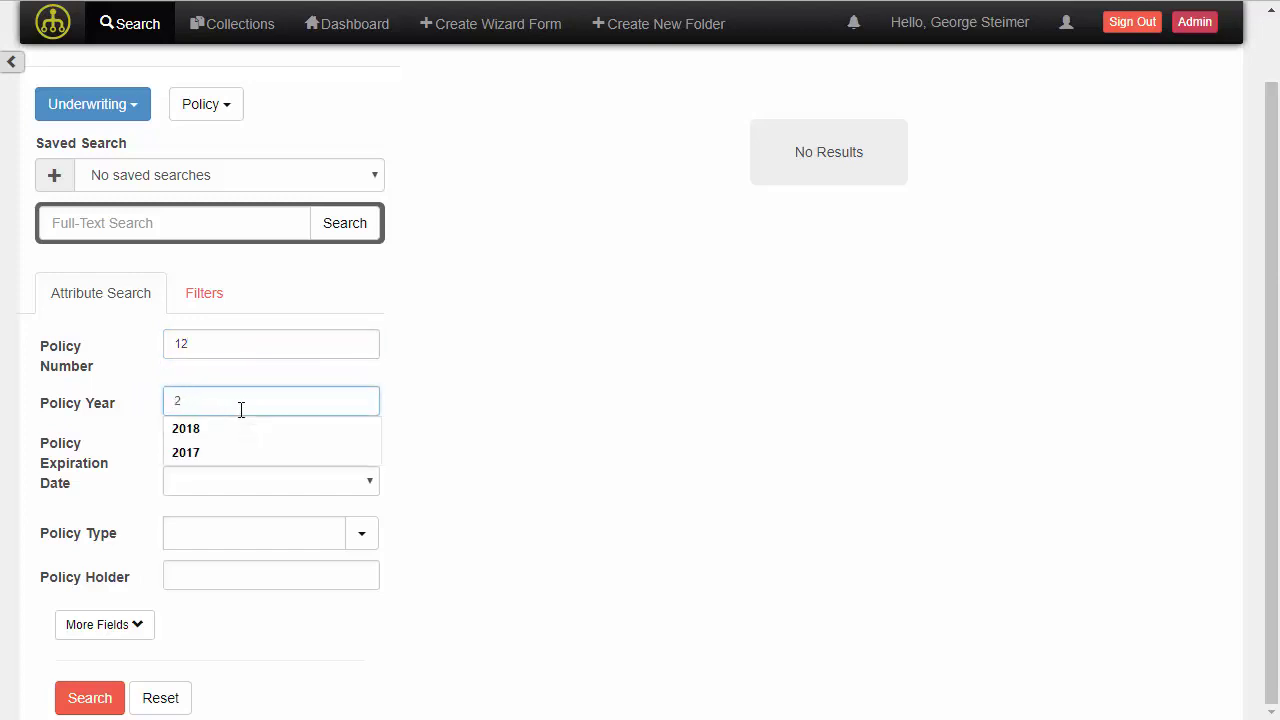
{"action": "type", "text": "10"}
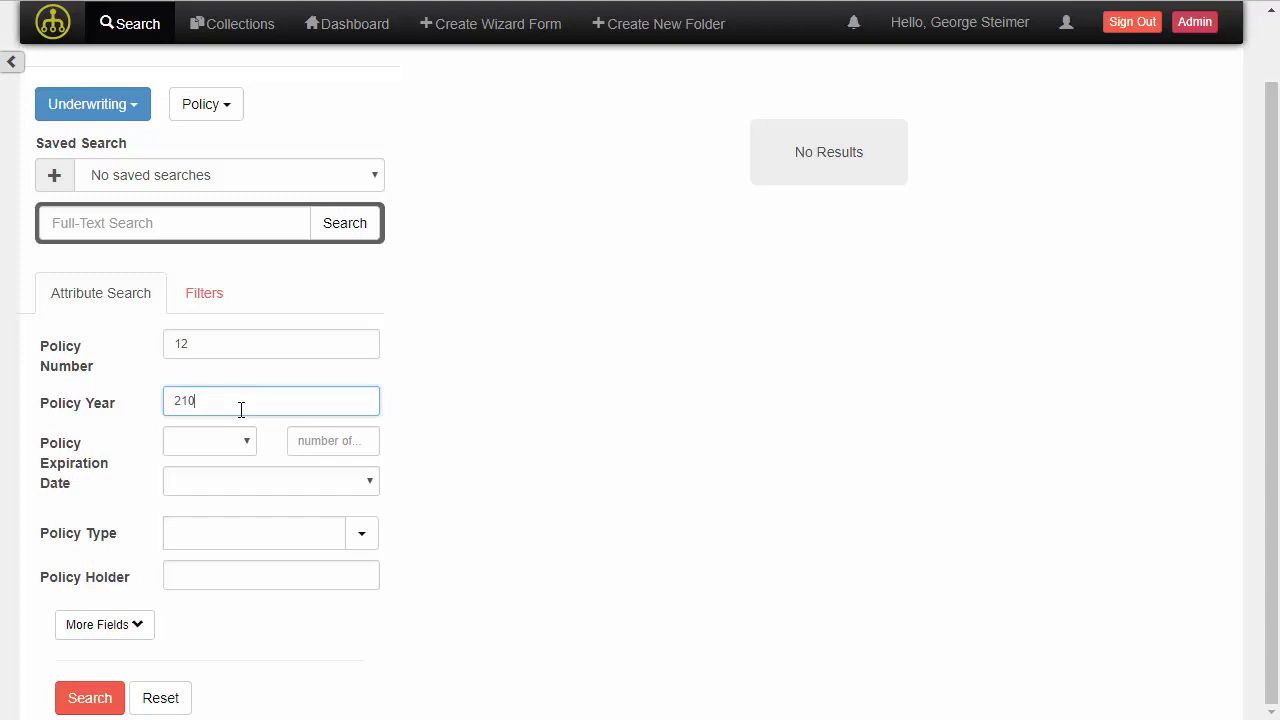
{"action": "key", "text": "BackSpace"}
{"action": "key", "text": "BackSpace"}
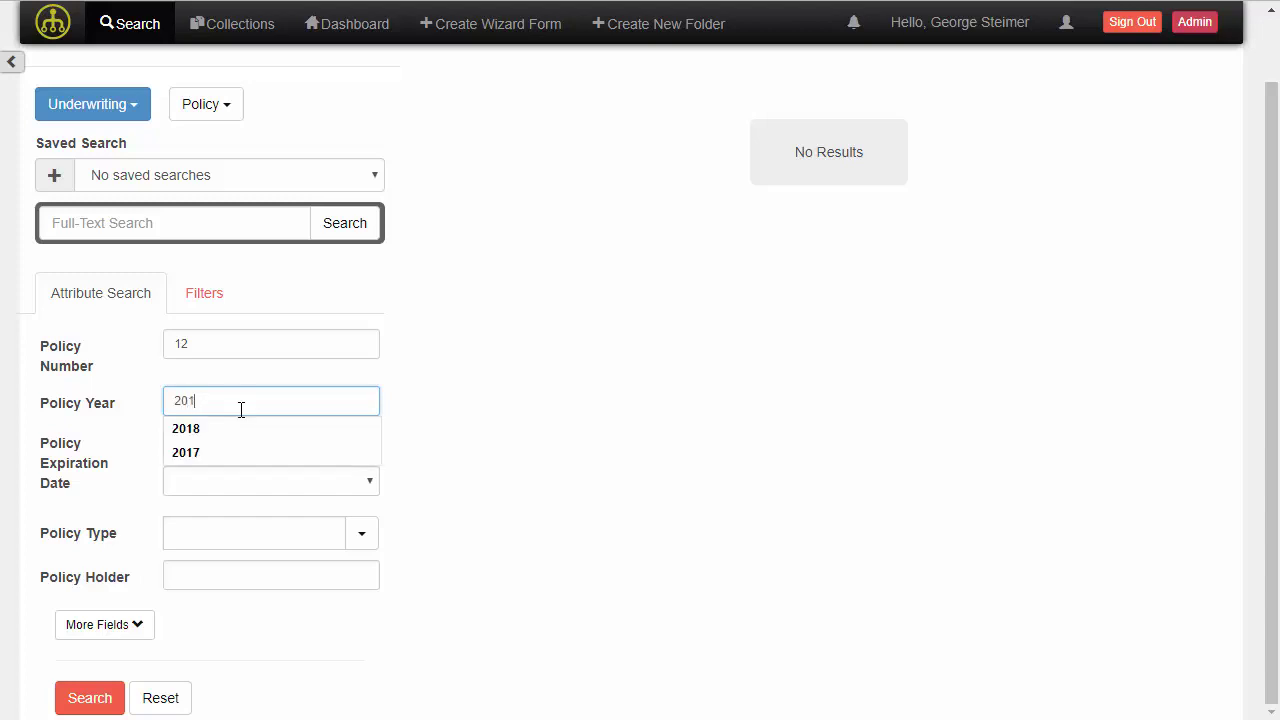
{"action": "type", "text": "9"}
{"action": "key", "text": "BackSpace"}
{"action": "type", "text": "8"}
- Choose Auto as the policy type, and reset all fields of the search form
{"action": "left_click", "coordinate": [56, 354]}
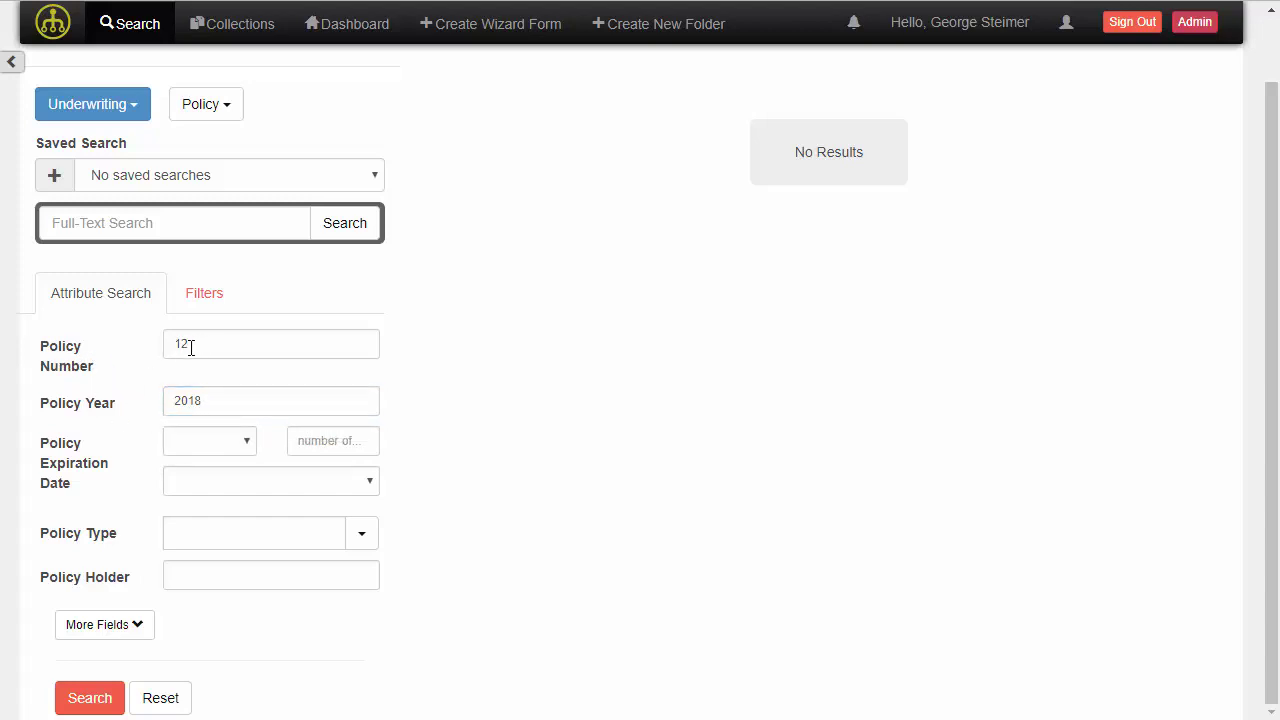
{"action": "left_click_drag", "start_coordinate": [202, 345], "coordinate": [163, 343]}
{"action": "left_click", "coordinate": [140, 349]}
{"action": "left_click", "coordinate": [374, 543]}
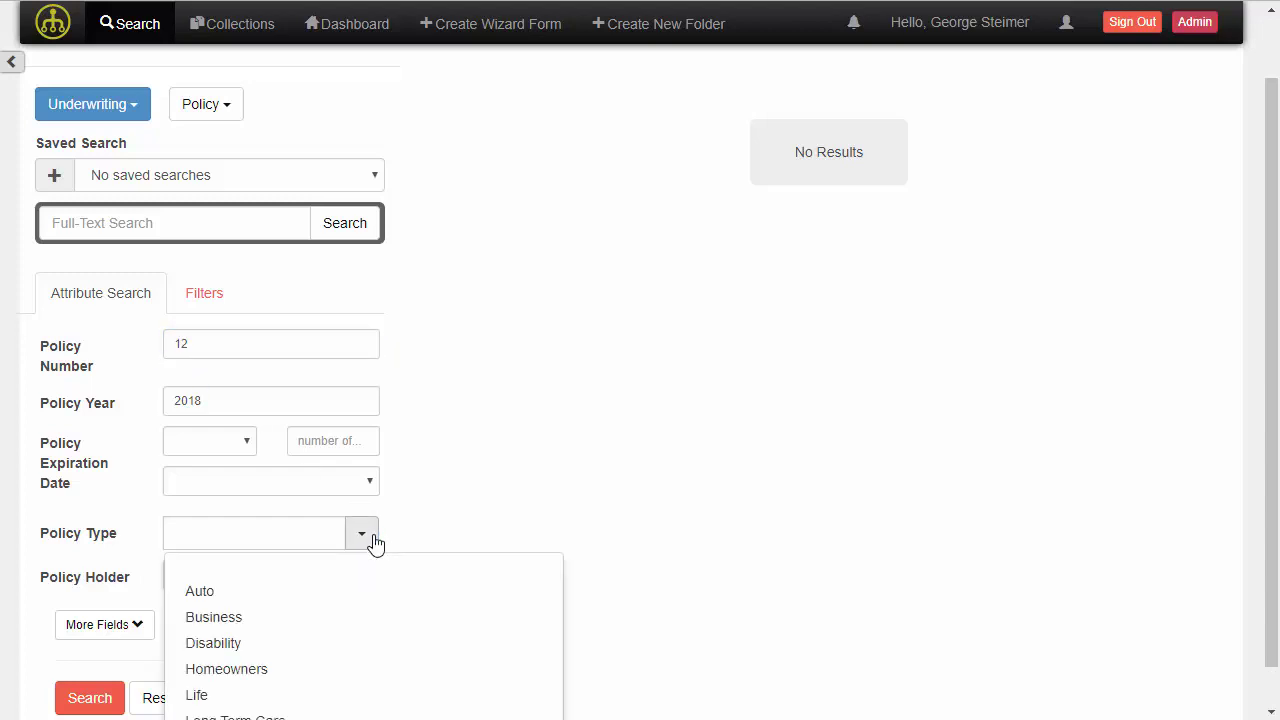
{"action": "left_click", "coordinate": [366, 591]}
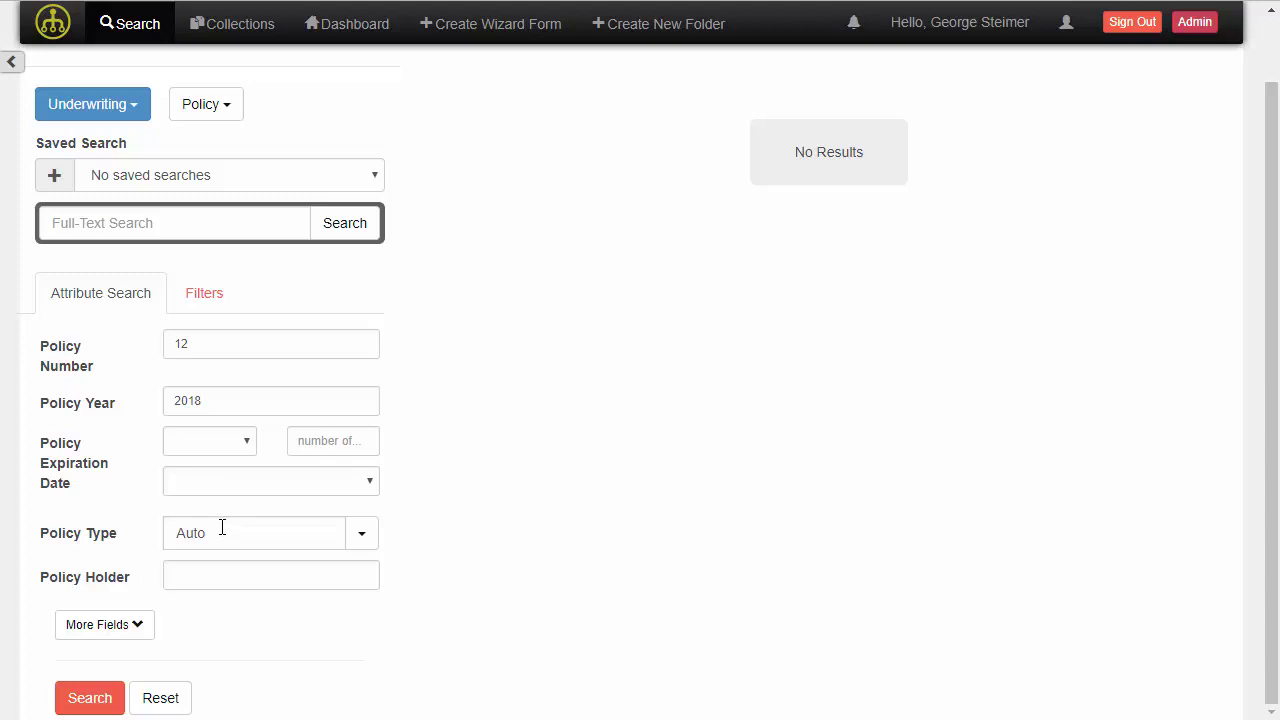
{"action": "left_click", "coordinate": [180, 698]}
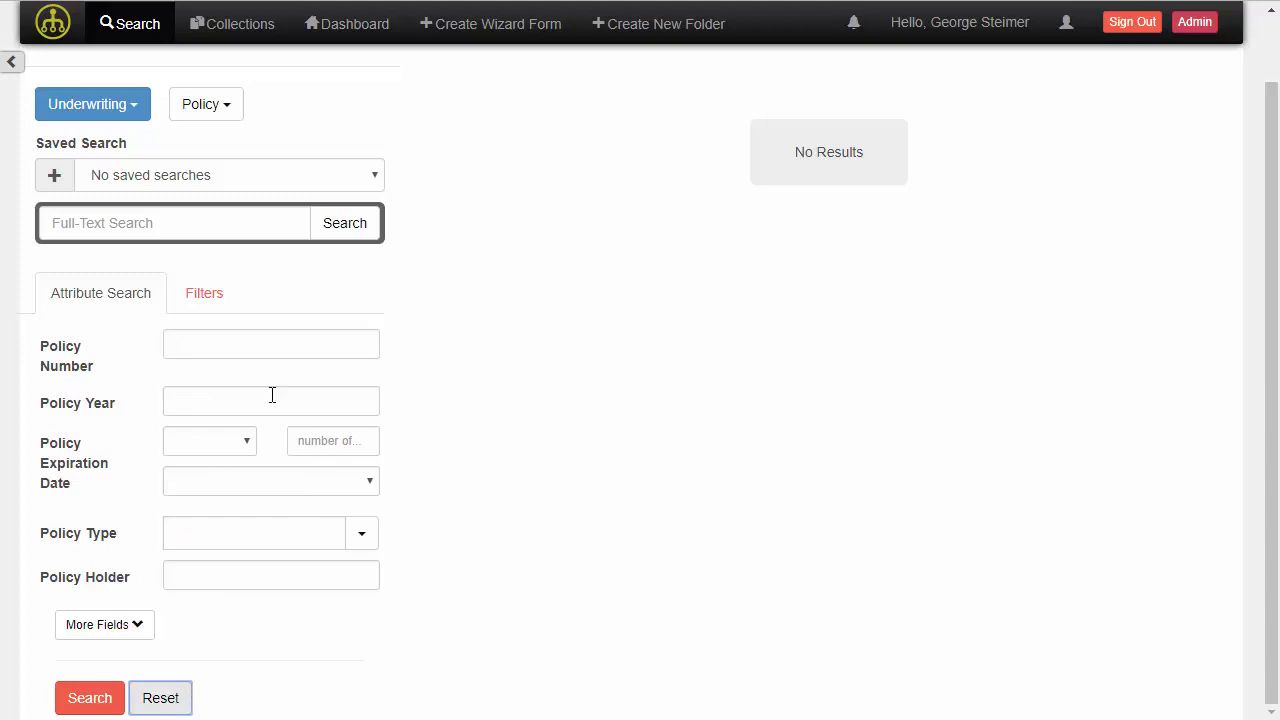
- Review the additional Policy search fields, expanding them and collapsing them again
{"action": "left_click", "coordinate": [137, 622]}
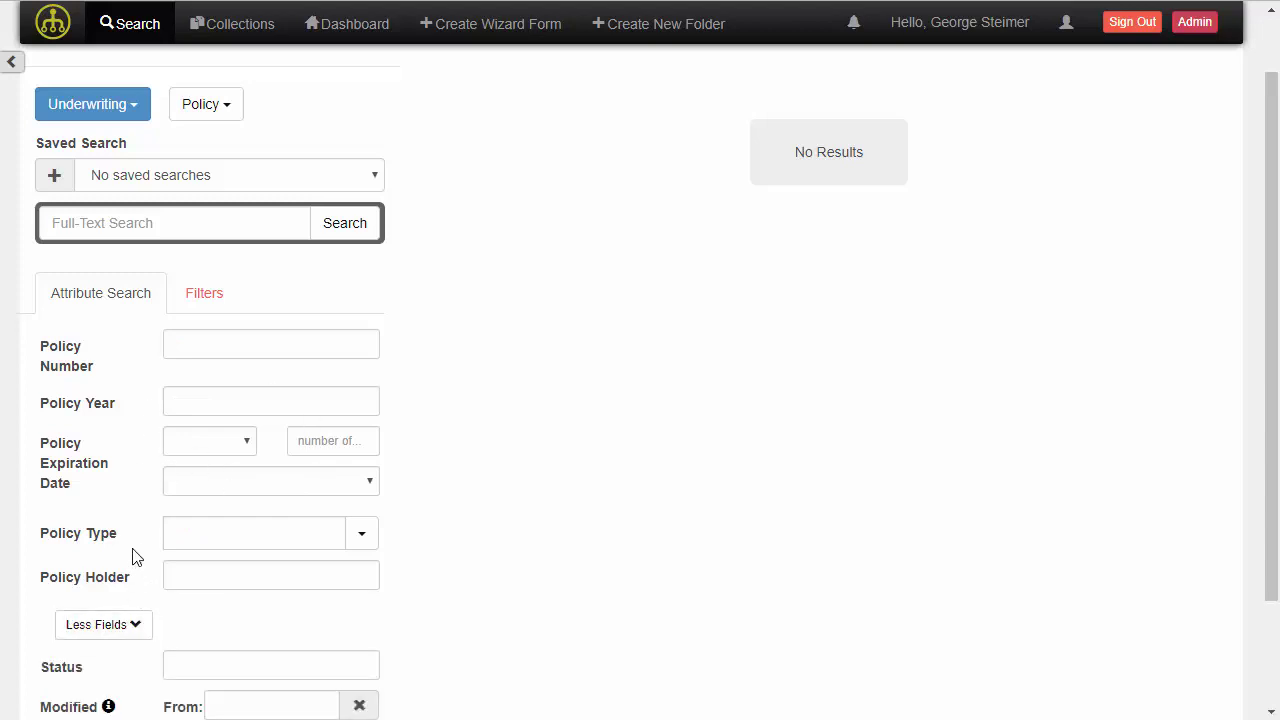
{"action": "scroll", "coordinate": [134, 557], "scroll_direction": "down", "scroll_amount": 1}
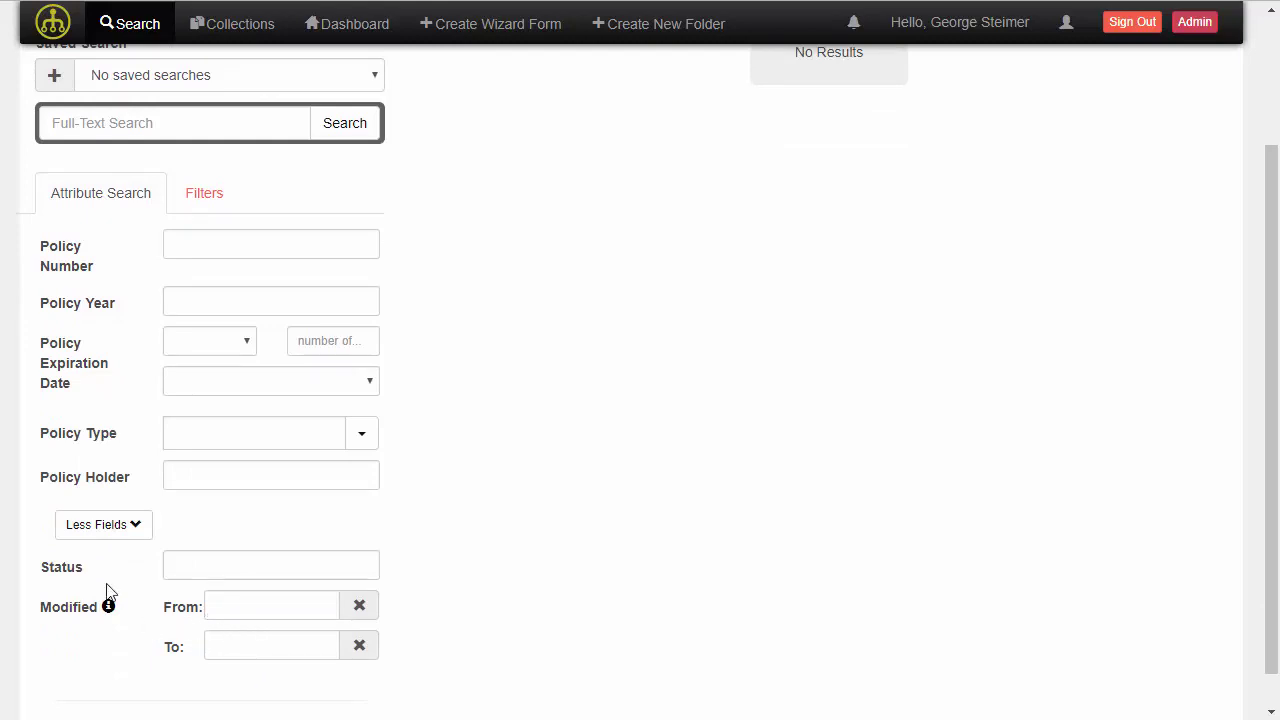
{"action": "left_click", "coordinate": [104, 530]}
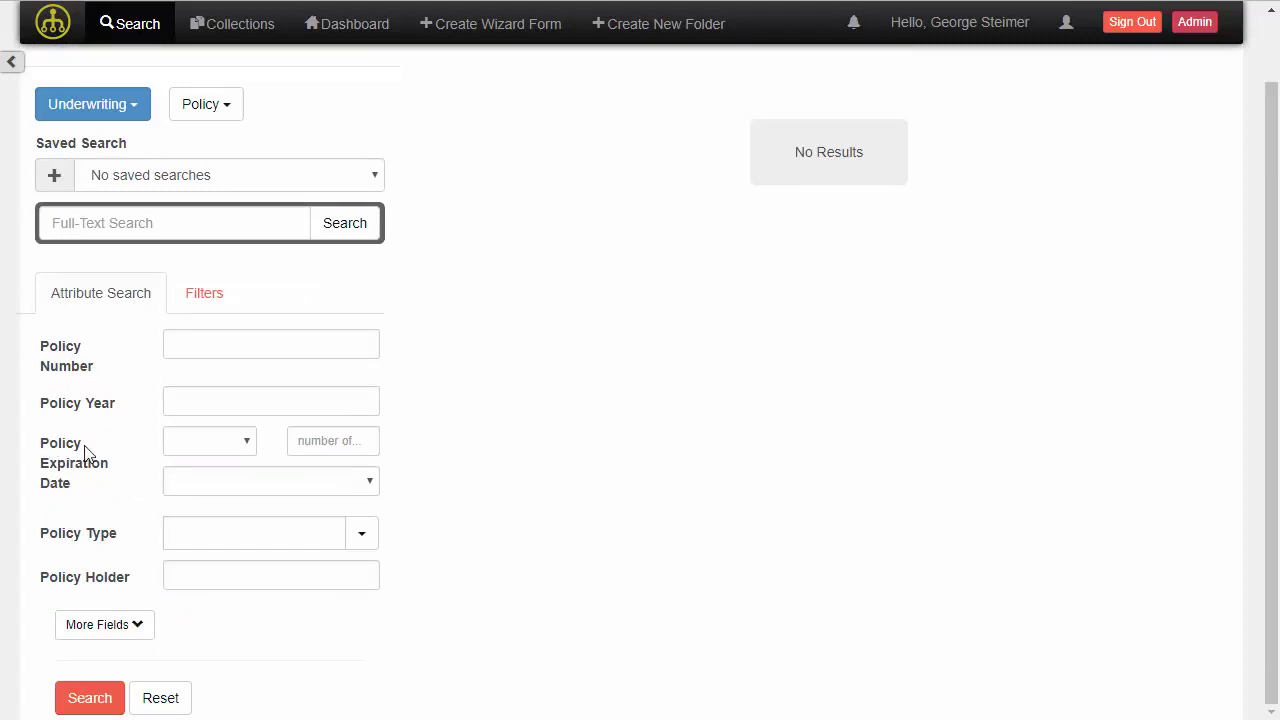
- Set the policy expiration date criterion to Next 3 Months, and reset the search form
{"action": "left_click", "coordinate": [195, 440]}
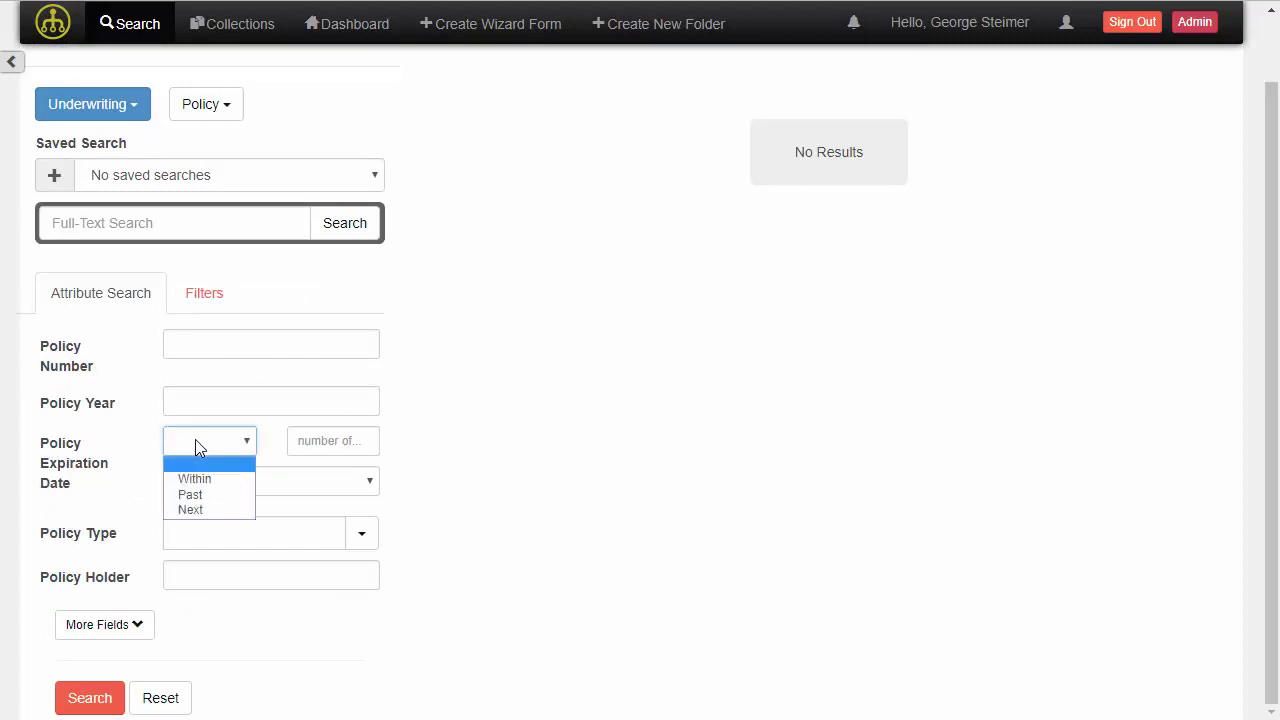
{"action": "left_click", "coordinate": [203, 509]}
{"action": "left_click", "coordinate": [314, 448]}
{"action": "type", "text": "3"}
{"action": "left_click", "coordinate": [320, 486]}
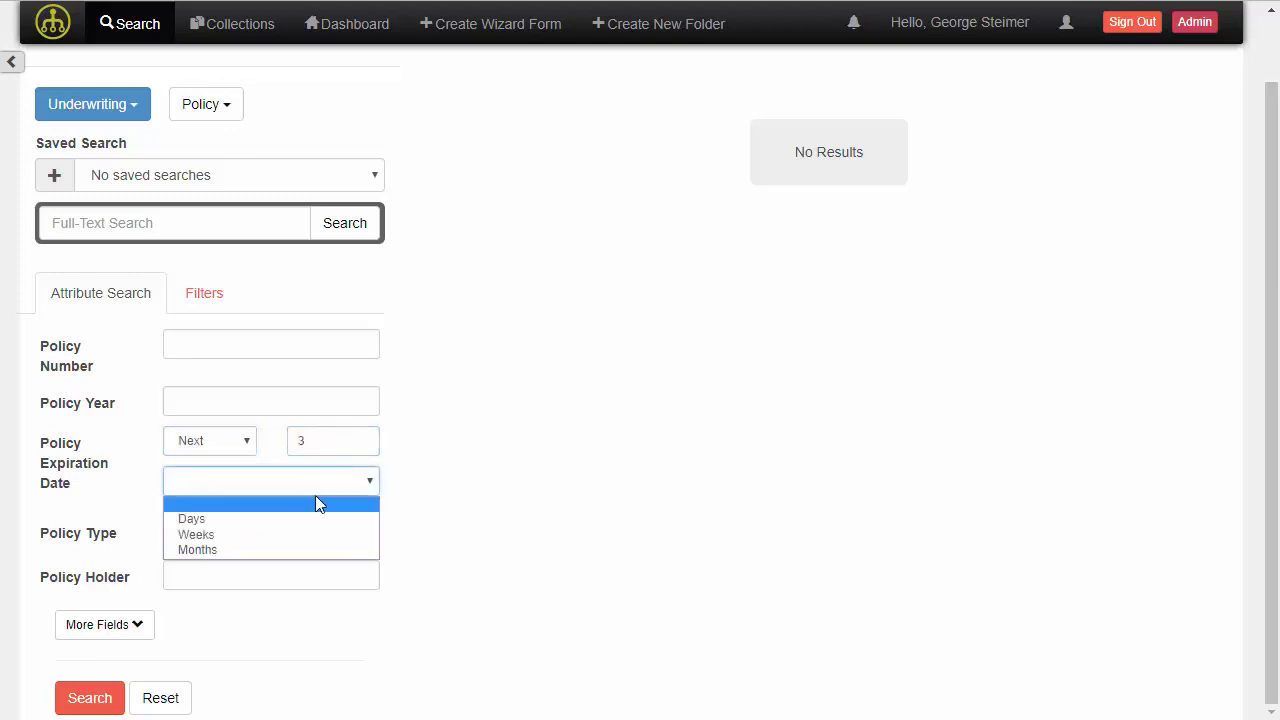
{"action": "left_click", "coordinate": [289, 550]}
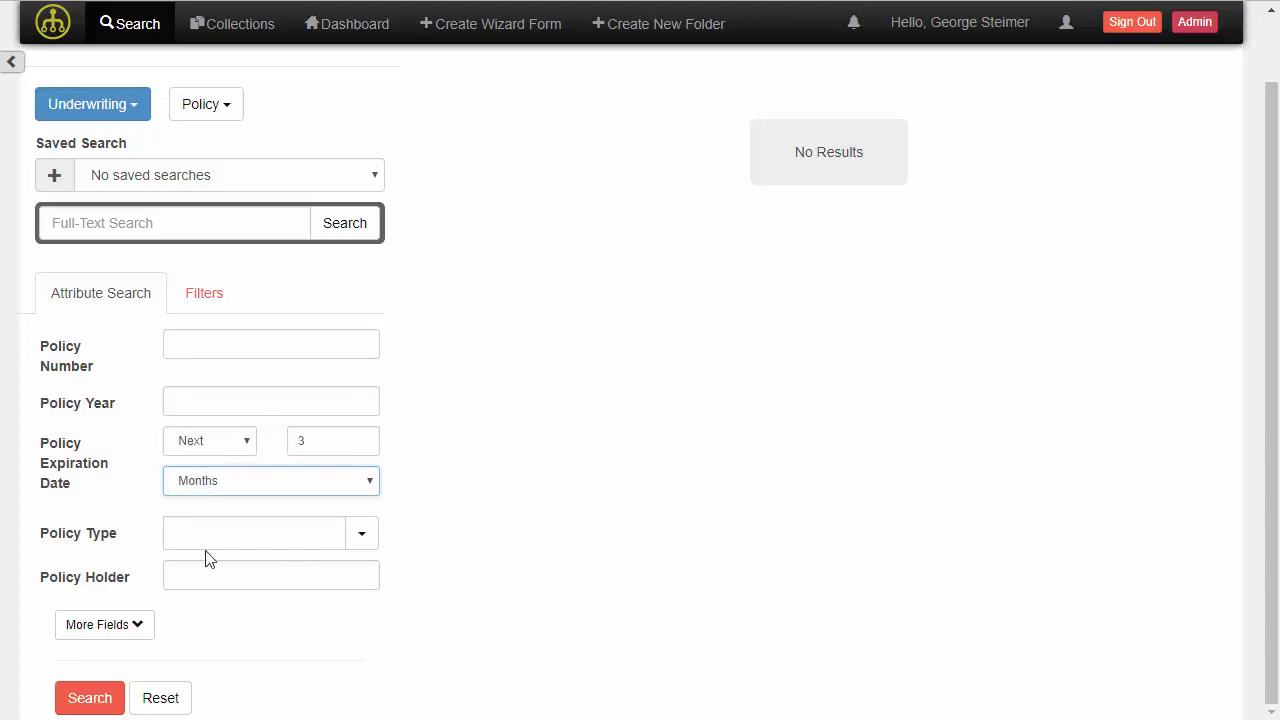
{"action": "left_click", "coordinate": [163, 704]}
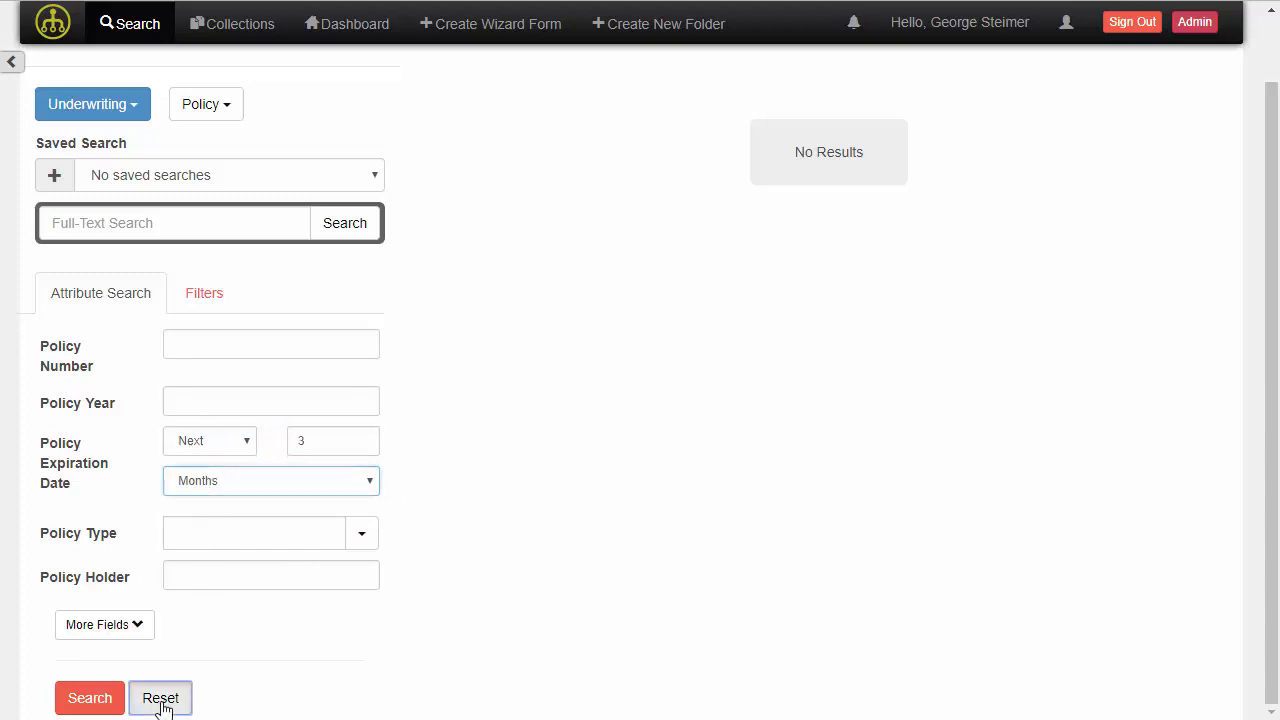
- Switch the search type to Underwriting Document, and search for documents with policy holder TSG
{"action": "left_click", "coordinate": [210, 112]}
{"action": "left_click", "coordinate": [223, 167]}
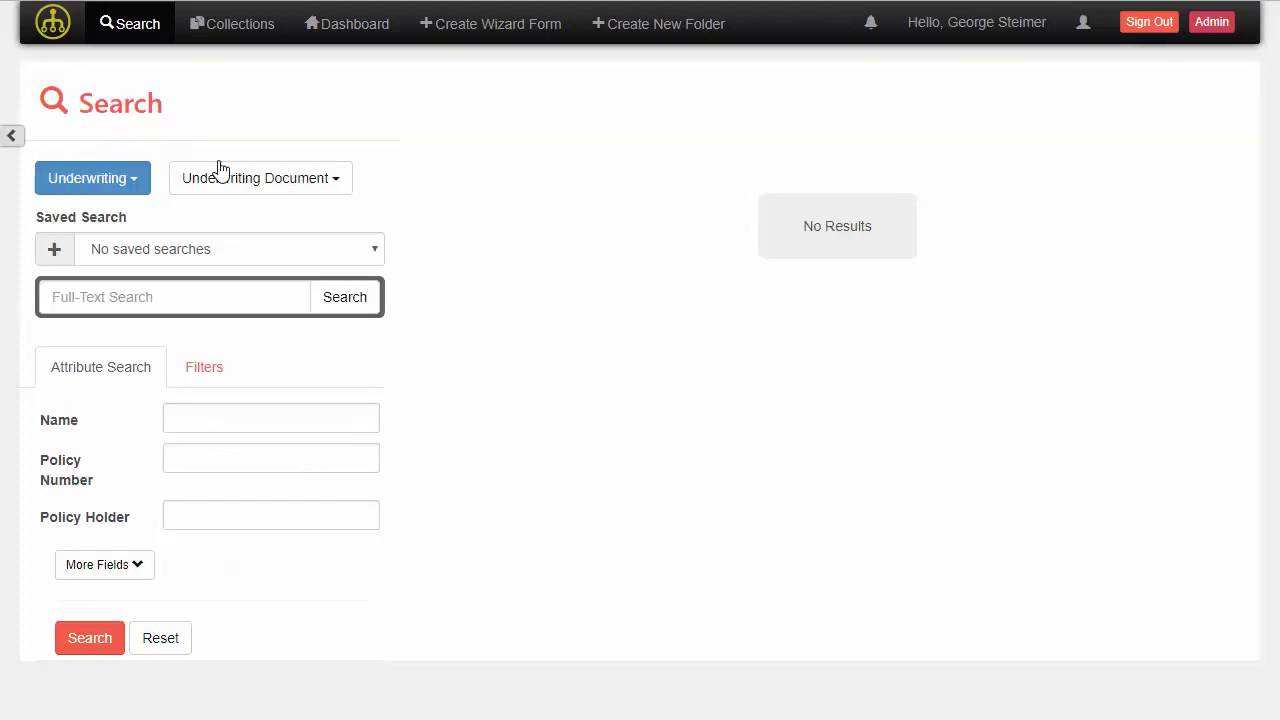
{"action": "left_click", "coordinate": [193, 516]}
{"action": "type", "text": "TSG"}
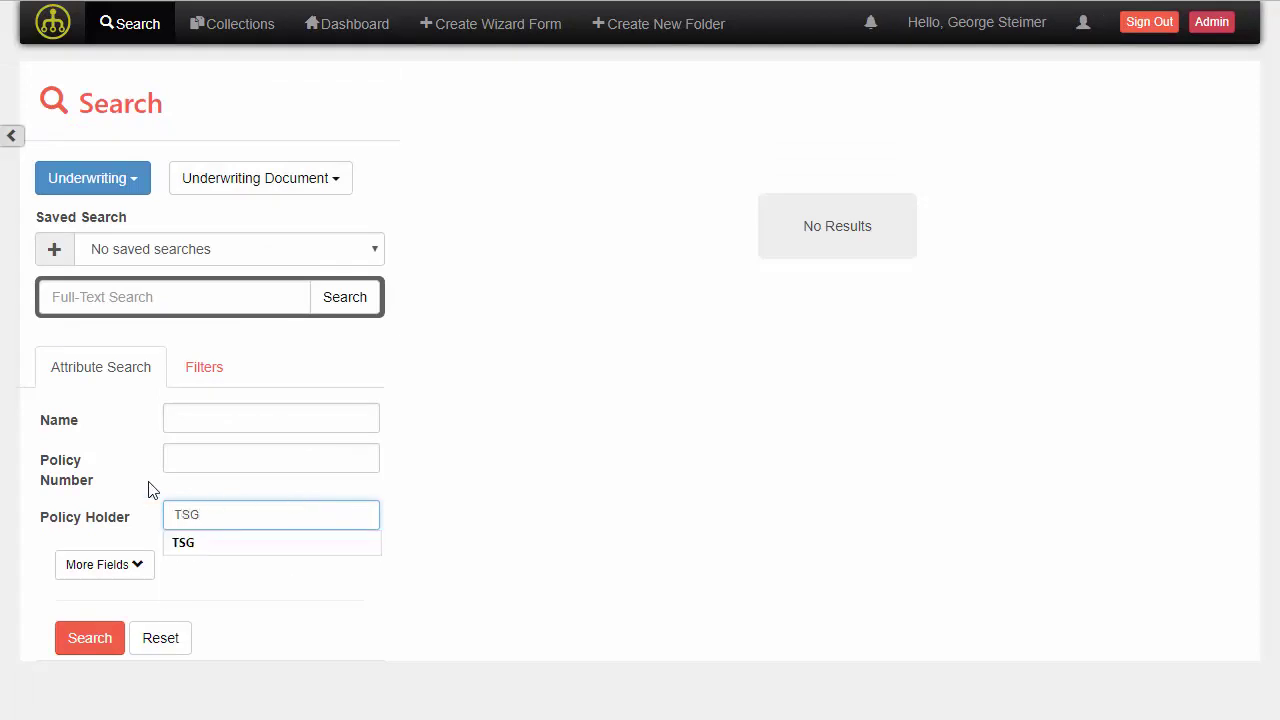
{"action": "left_click", "coordinate": [100, 638]}
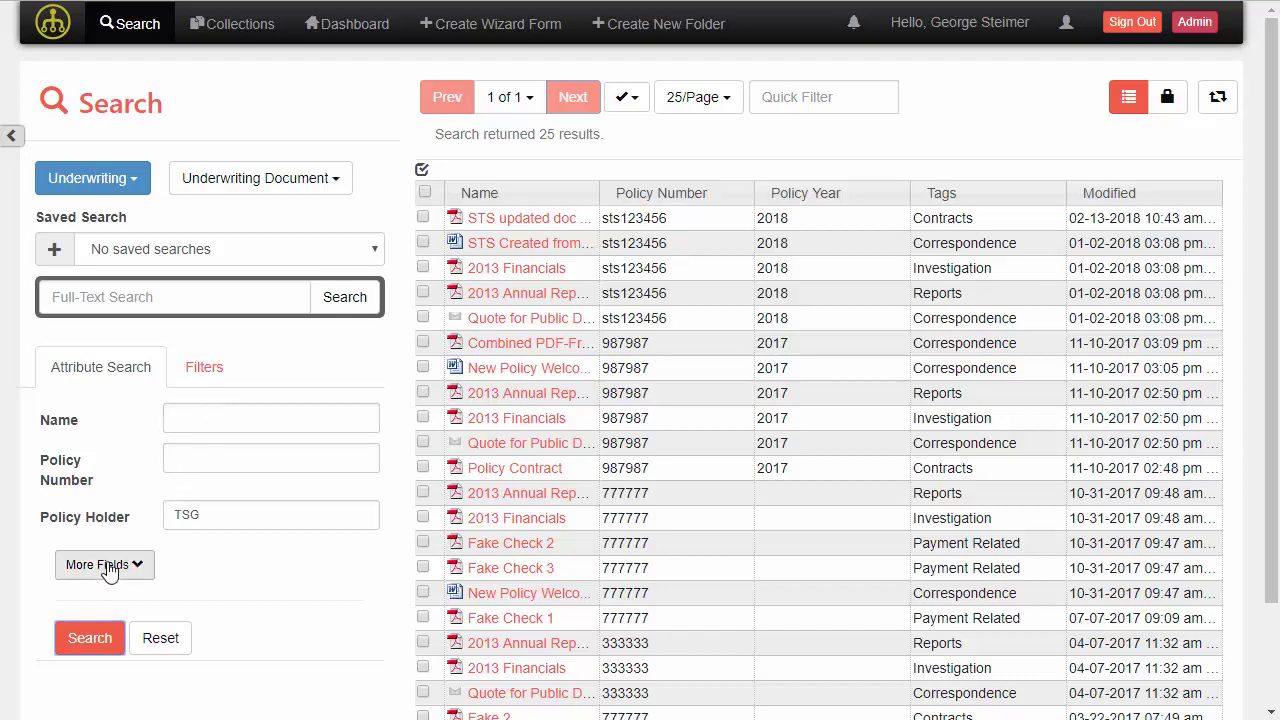
- Narrow the TSG document search to policy number 123, and run it
{"action": "left_click", "coordinate": [225, 452]}
{"action": "type", "text": "123"}
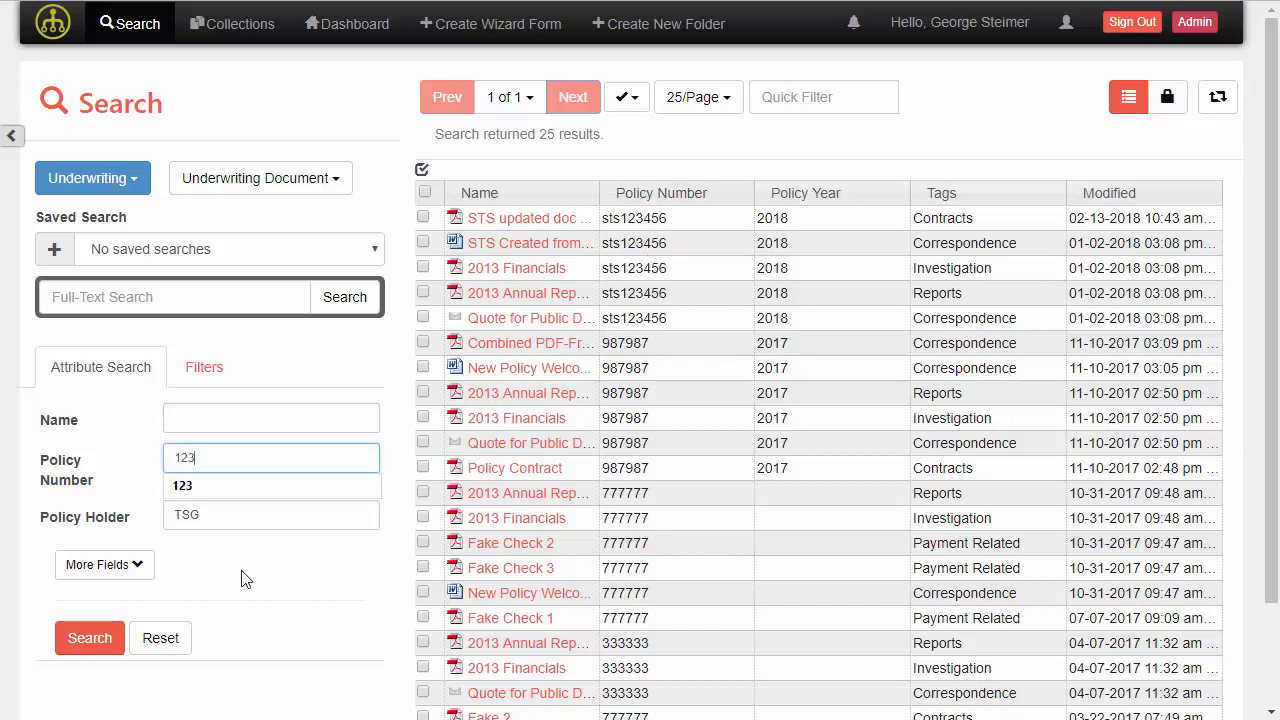
{"action": "left_click", "coordinate": [89, 638]}
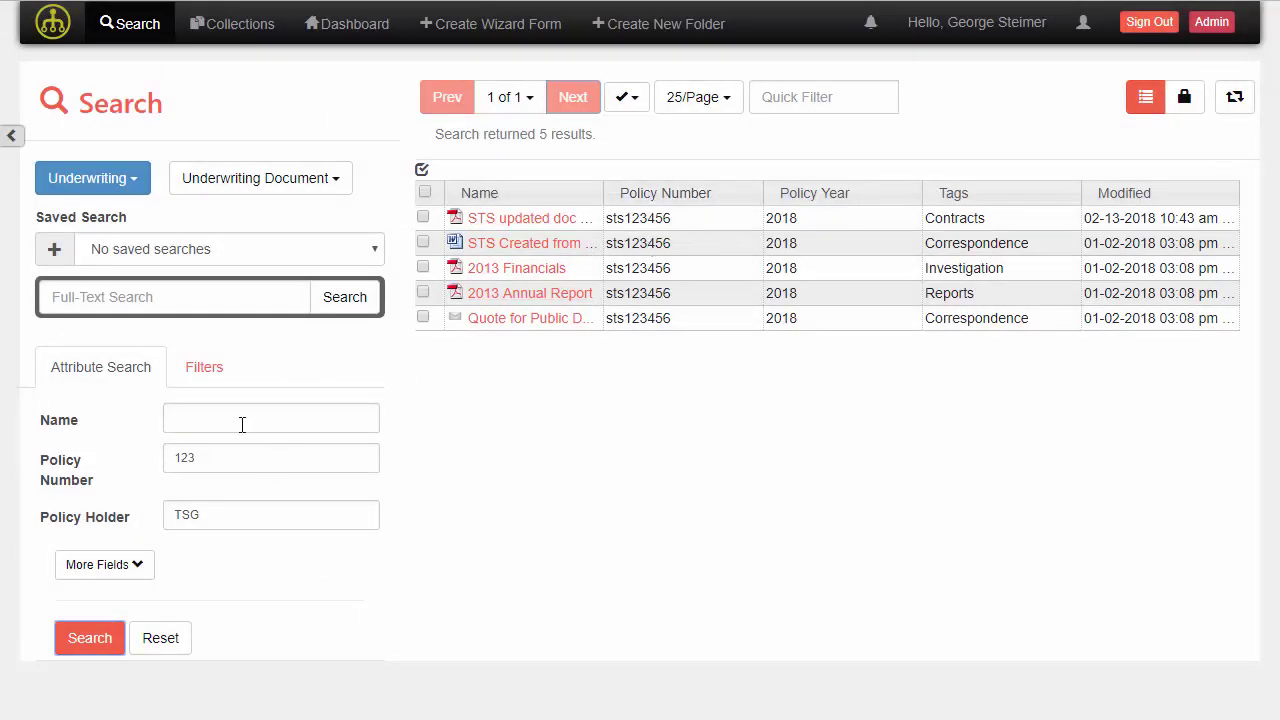
- Clear the policy number criterion, and rerun the search for policy holder TSG alone
{"action": "left_click_drag", "start_coordinate": [220, 460], "coordinate": [110, 475]}
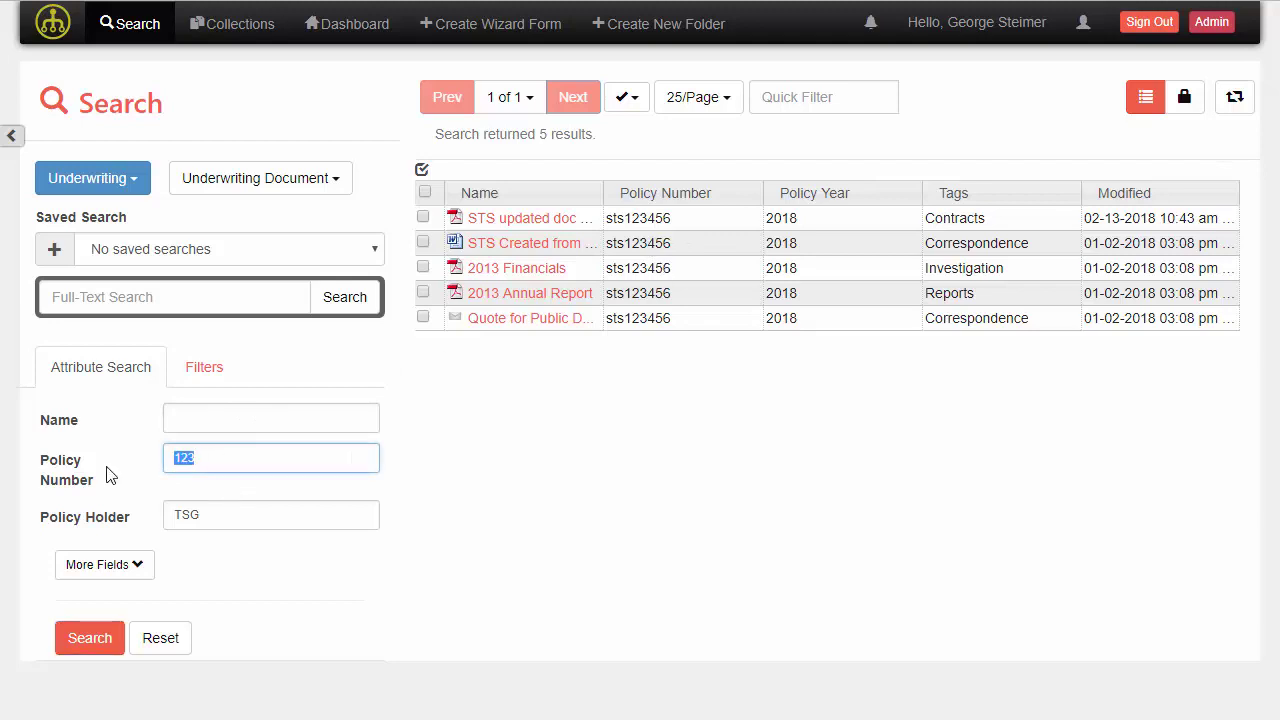
{"action": "key", "text": "BackSpace"}
{"action": "left_click", "coordinate": [344, 300]}
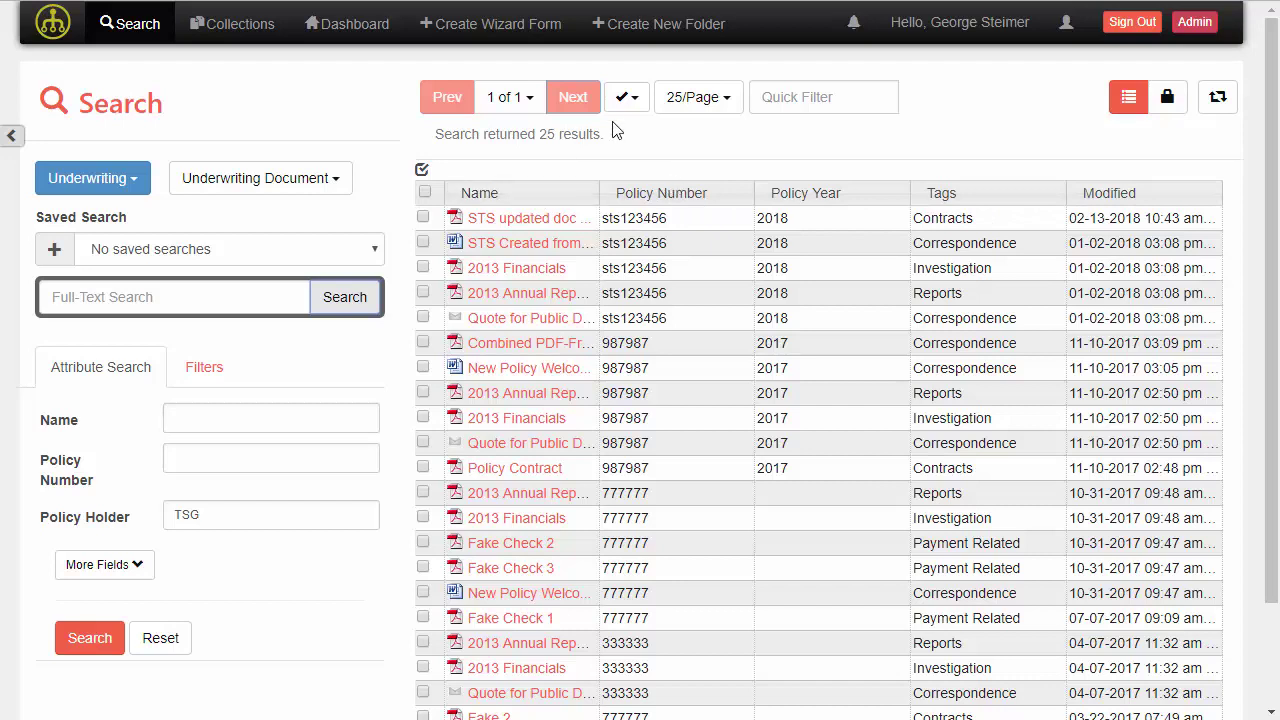
- Limit the results to 10 per page, and page through them before returning to the first page
{"action": "left_click", "coordinate": [676, 104]}
{"action": "left_click", "coordinate": [685, 136]}
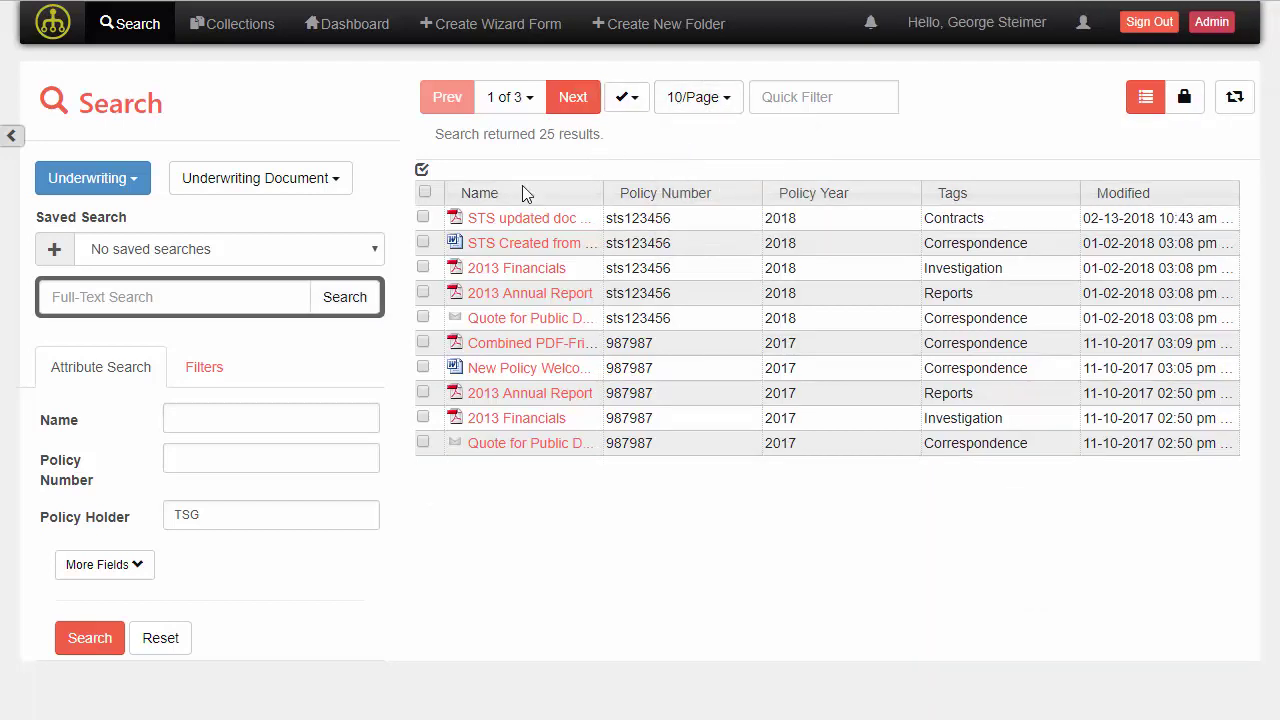
{"action": "left_click", "coordinate": [579, 102]}
{"action": "left_click", "coordinate": [579, 102]}
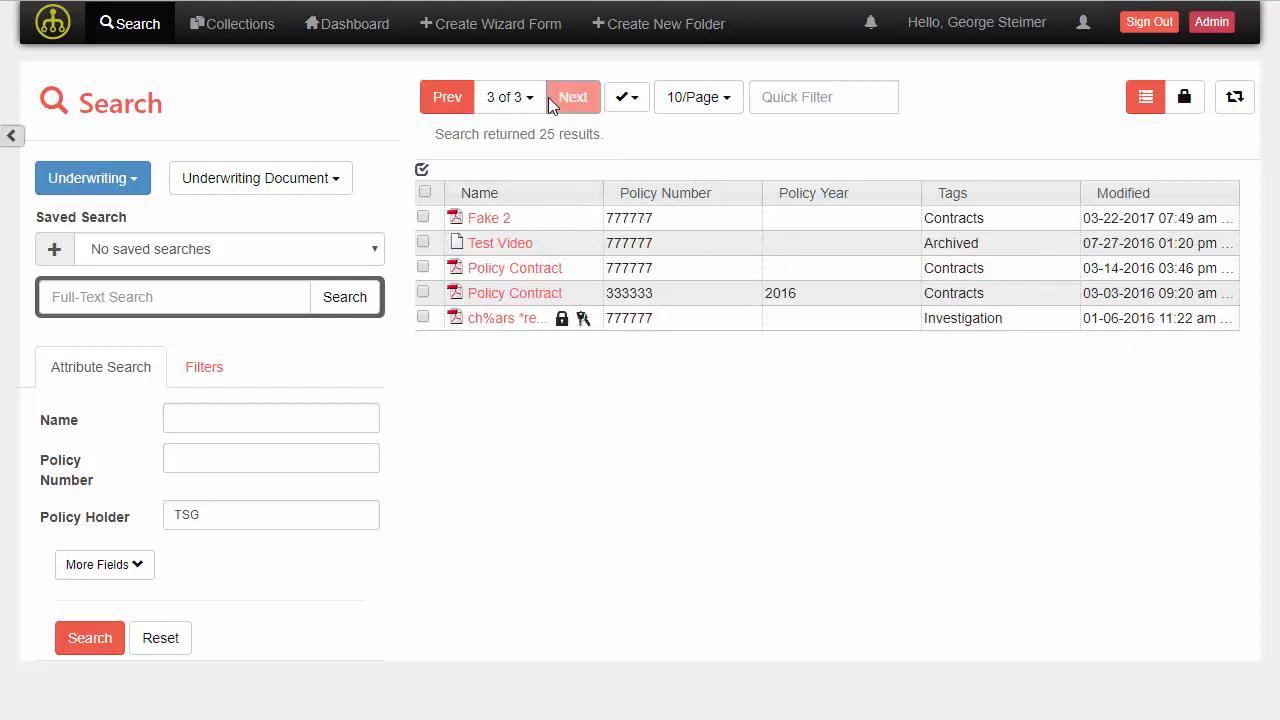
{"action": "left_click", "coordinate": [458, 100]}
{"action": "left_click", "coordinate": [458, 100]}
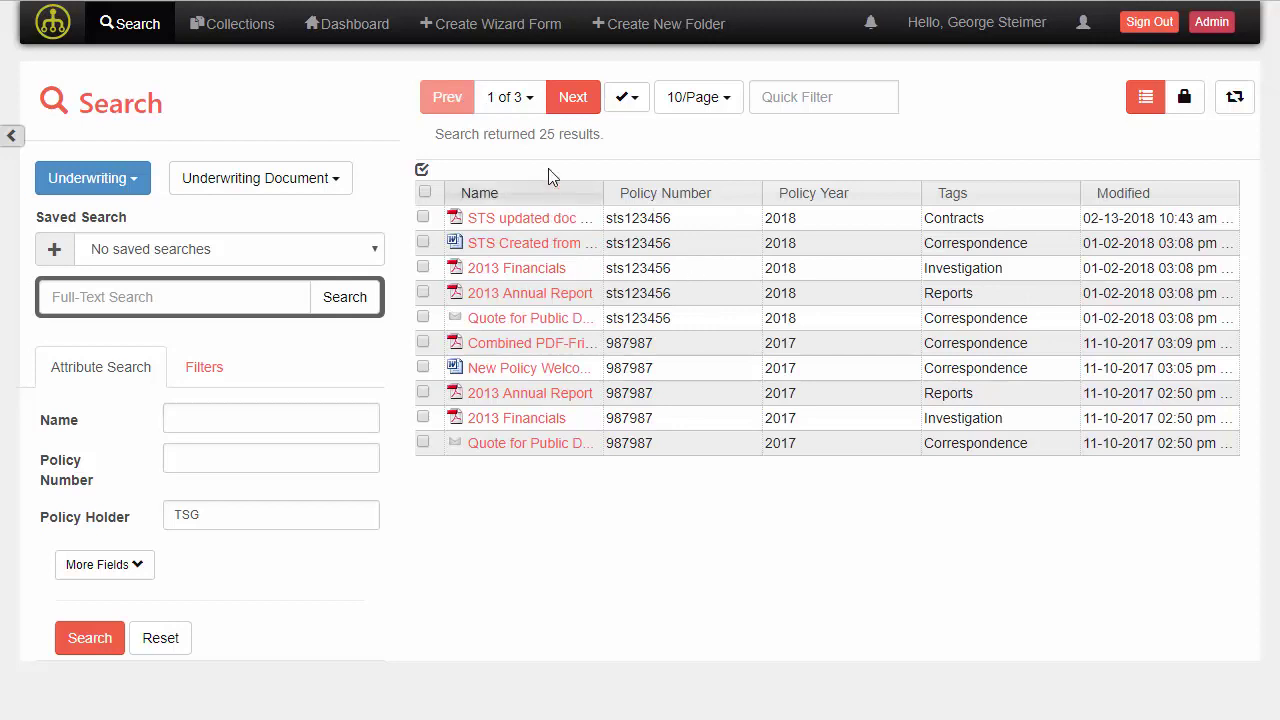
{"action": "left_click", "coordinate": [566, 104]}
{"action": "left_click", "coordinate": [450, 99]}
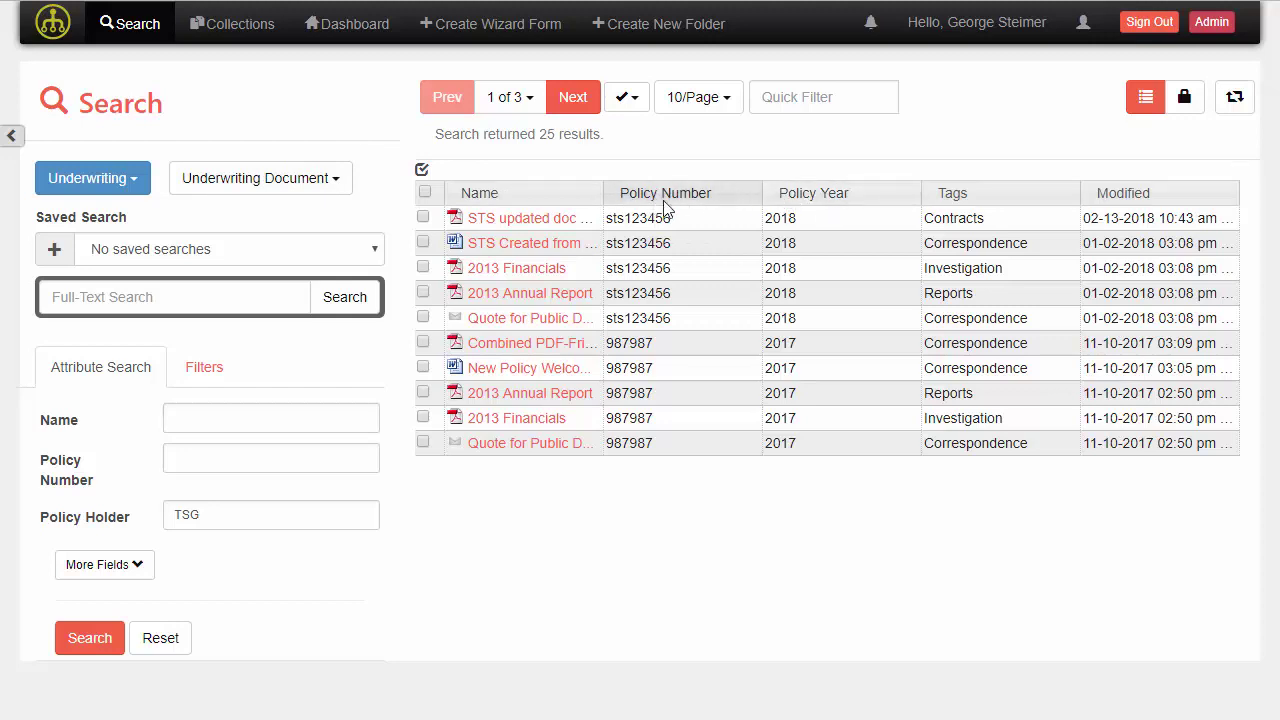
- Replace the Policy Year column with Policy Holder placed right after Policy Number, and widen the Name column
{"action": "right_click", "coordinate": [578, 204]}
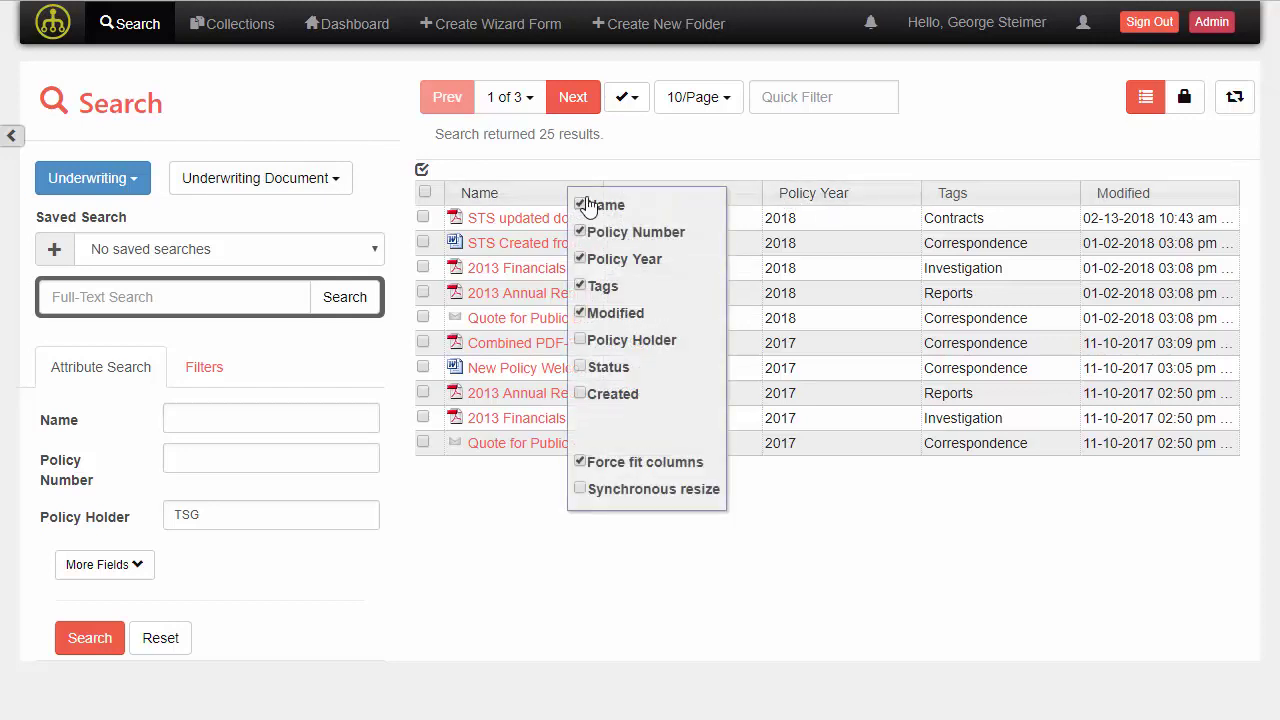
{"action": "left_click", "coordinate": [580, 259]}
{"action": "left_click", "coordinate": [581, 341]}
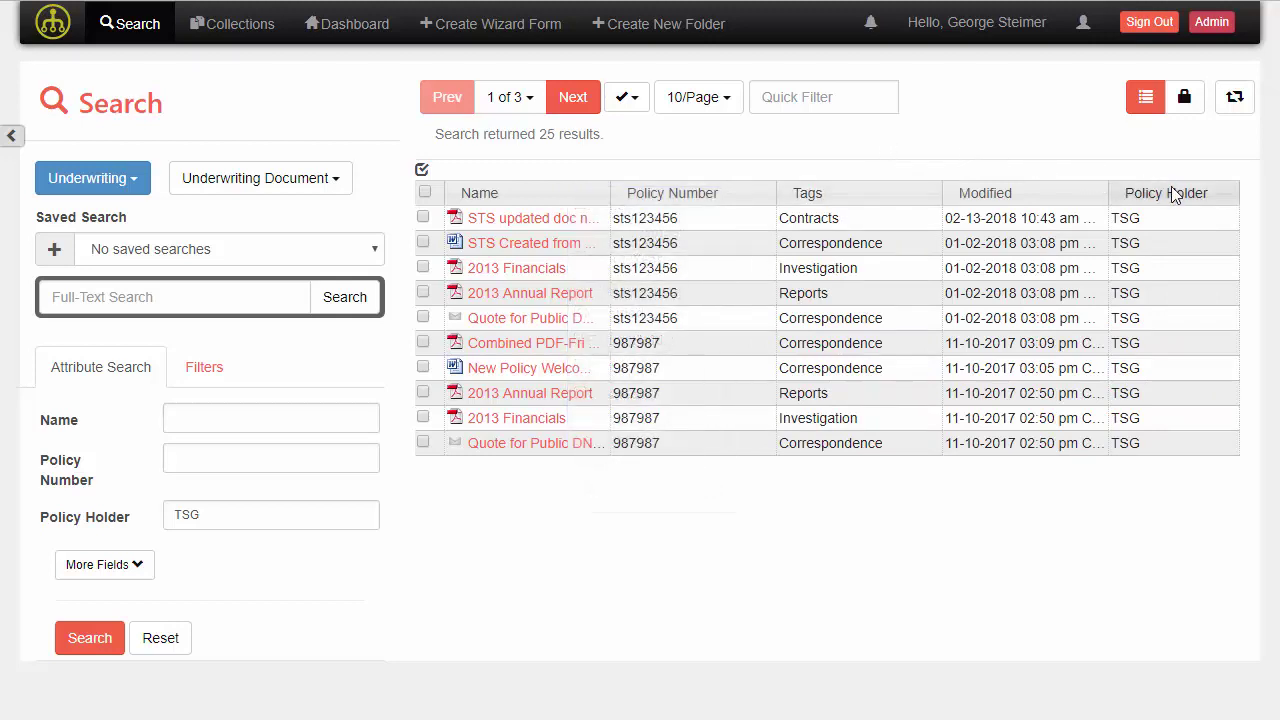
{"action": "left_click_drag", "start_coordinate": [1175, 193], "coordinate": [849, 192]}
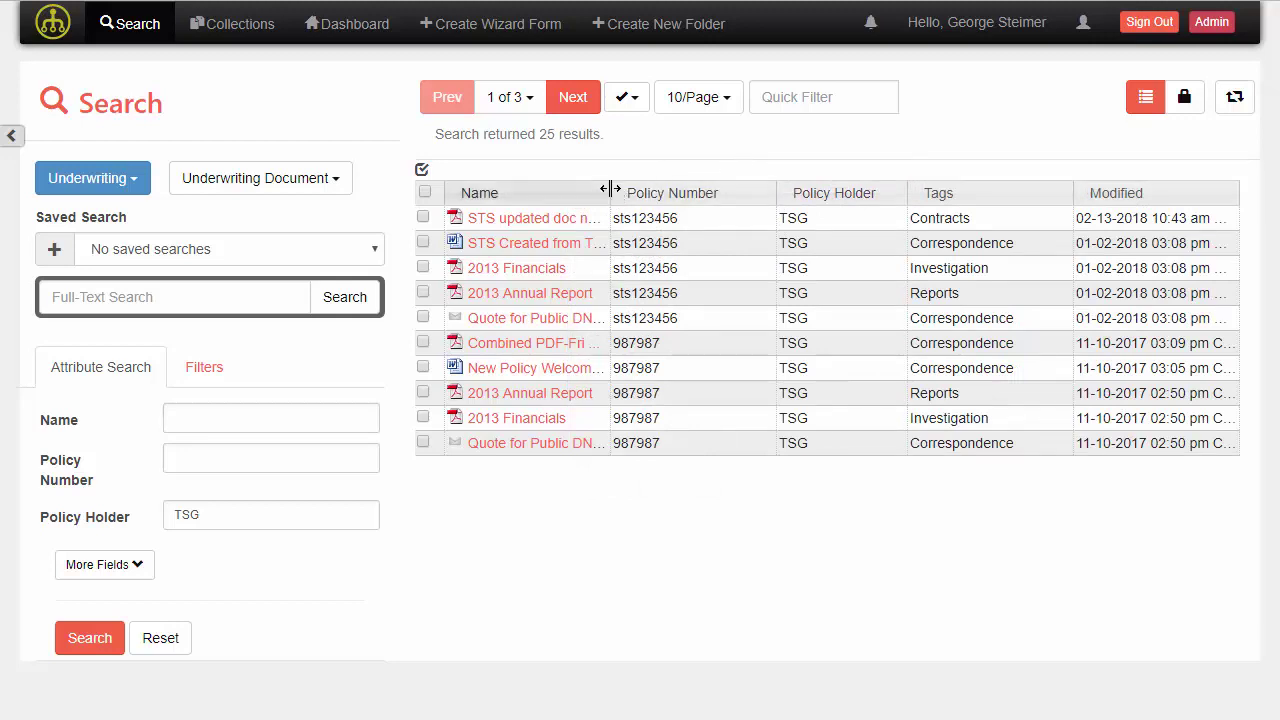
{"action": "left_click_drag", "start_coordinate": [610, 190], "coordinate": [652, 197]}
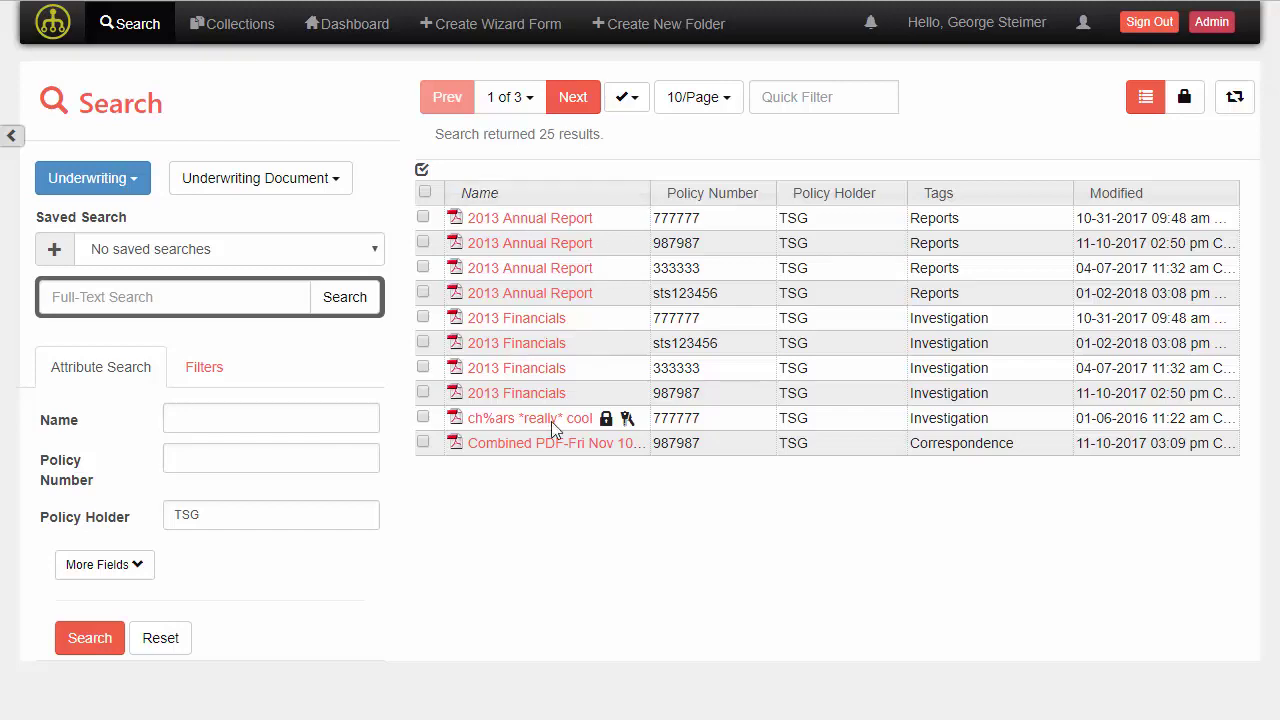
- Rerun the TSG document search, and sort the results by Tags in ascending order
{"action": "left_click", "coordinate": [91, 638]}
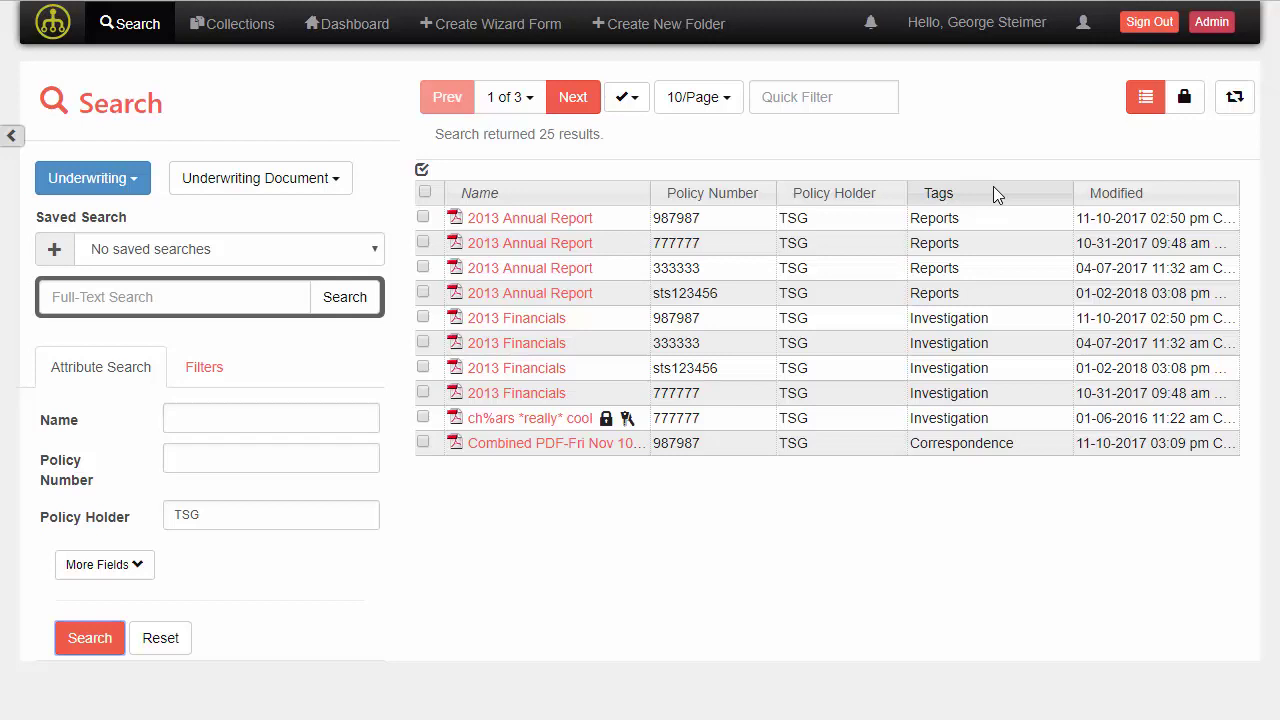
{"action": "left_click", "coordinate": [962, 196]}
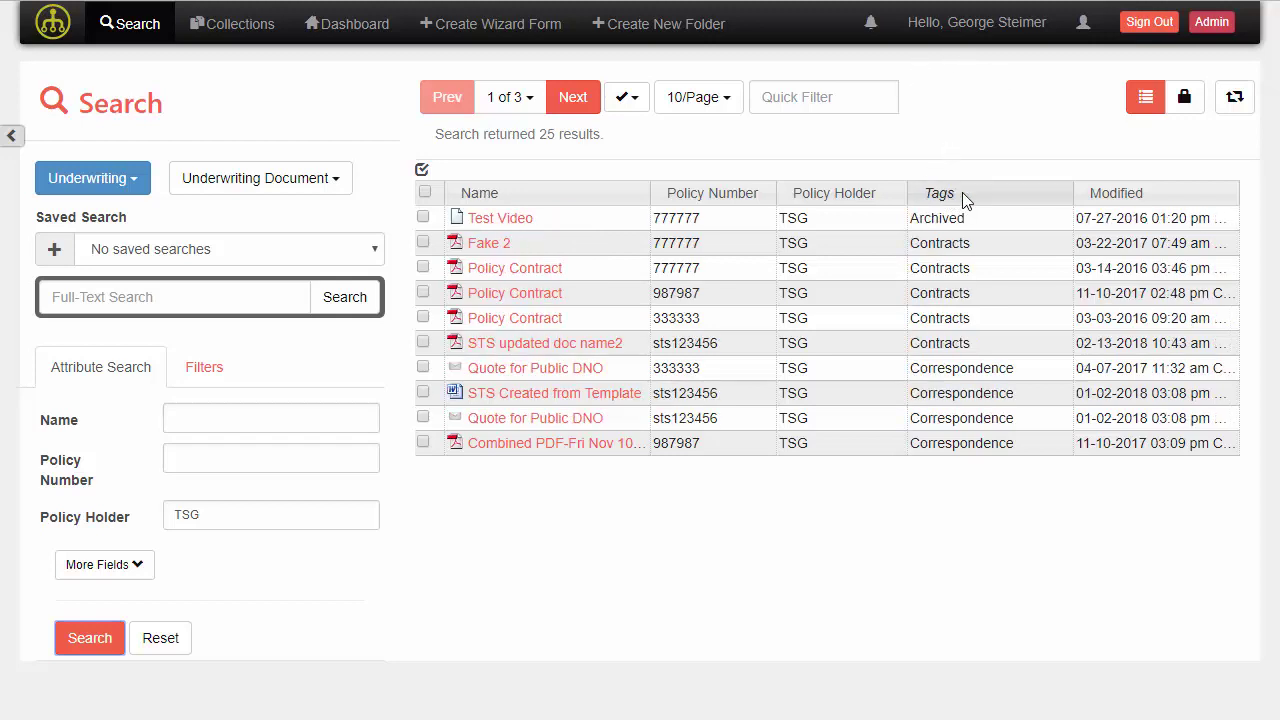
{"action": "left_click", "coordinate": [969, 195]}
{"action": "left_click", "coordinate": [969, 195]}
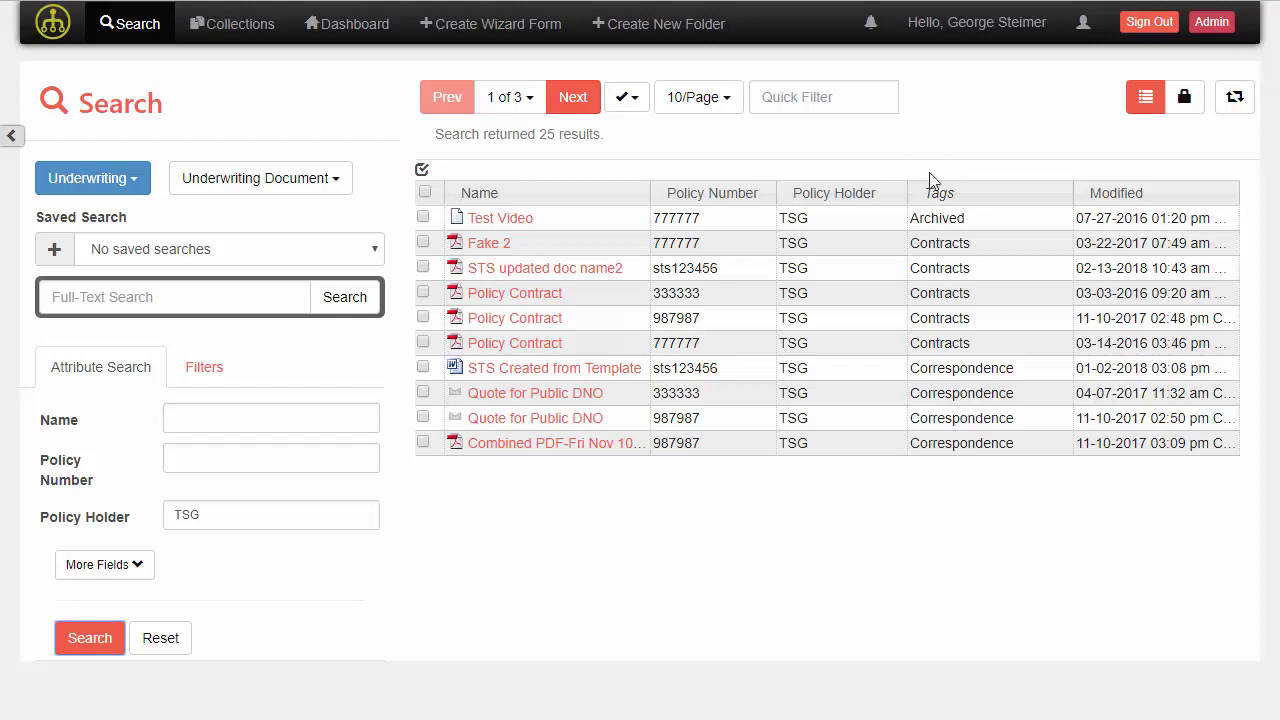
- Toggle the Tags sorting back to ascending, and quick-filter the results by Contr before clearing the filter
{"action": "left_click", "coordinate": [937, 194]}
{"action": "left_click", "coordinate": [958, 198]}
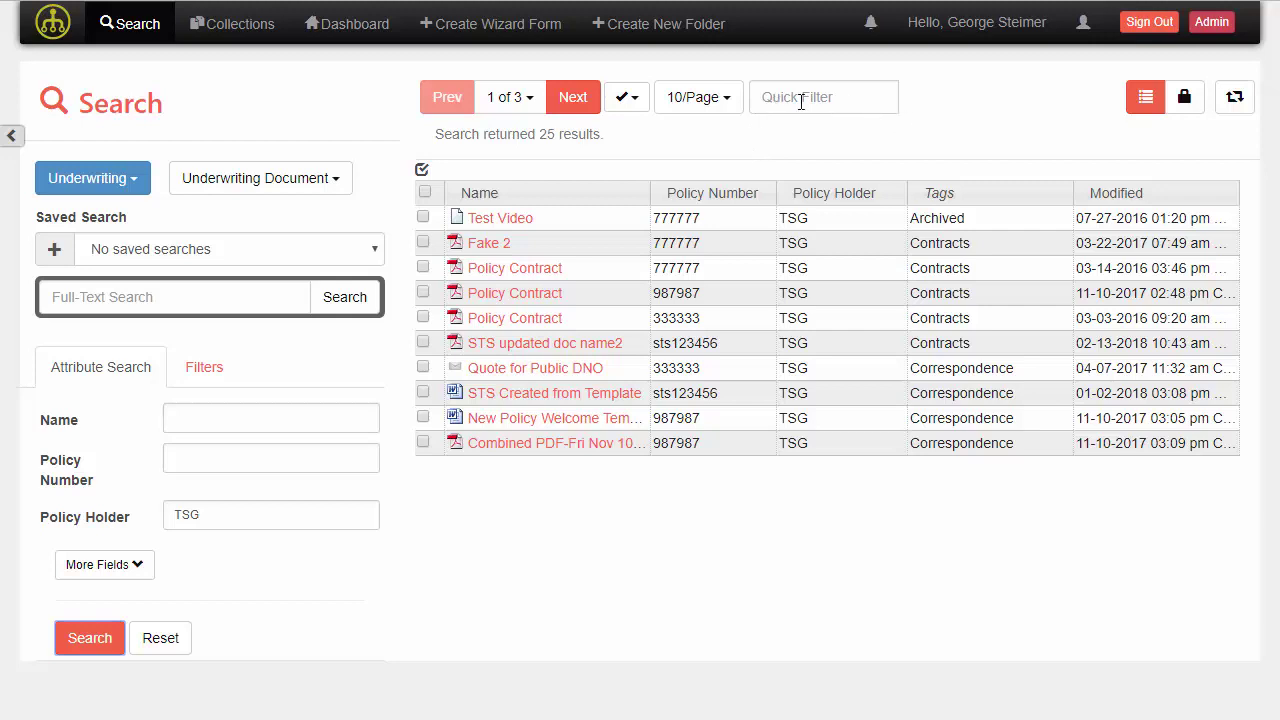
{"action": "left_click", "coordinate": [801, 101]}
{"action": "type", "text": "Contr"}
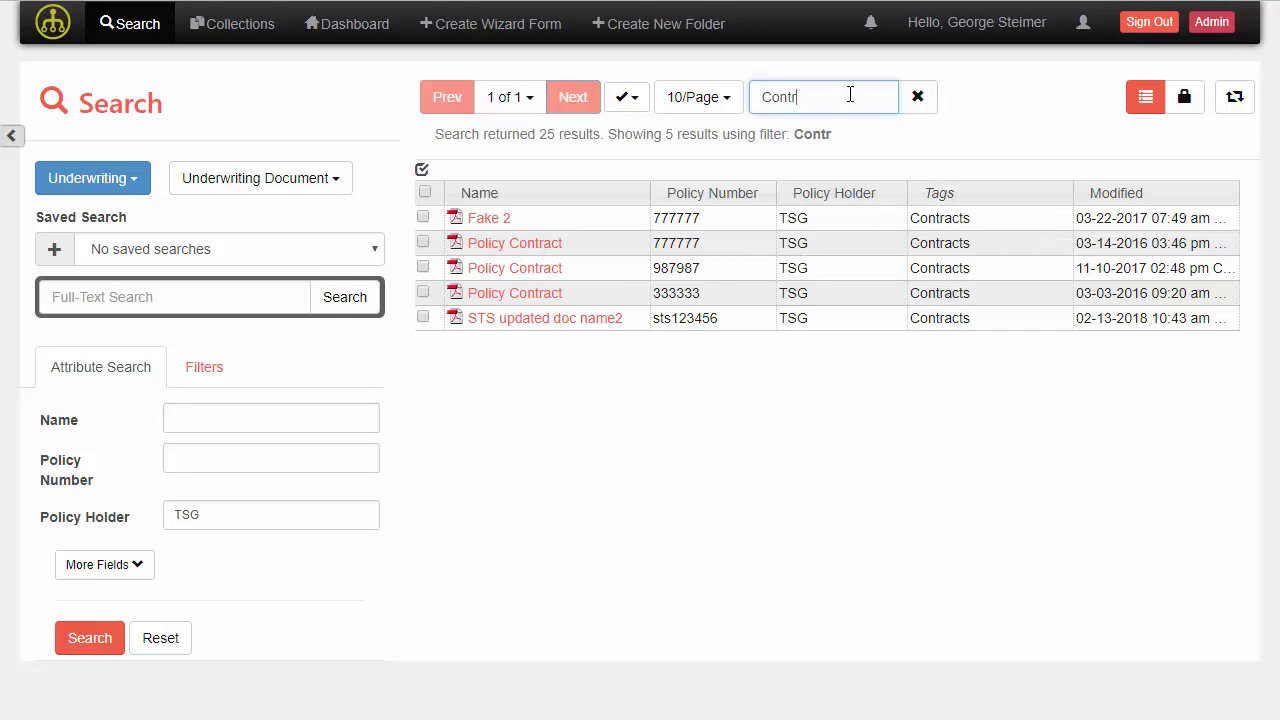
{"action": "key", "text": "ctrl+a"}
{"action": "key", "text": "BackSpace"}
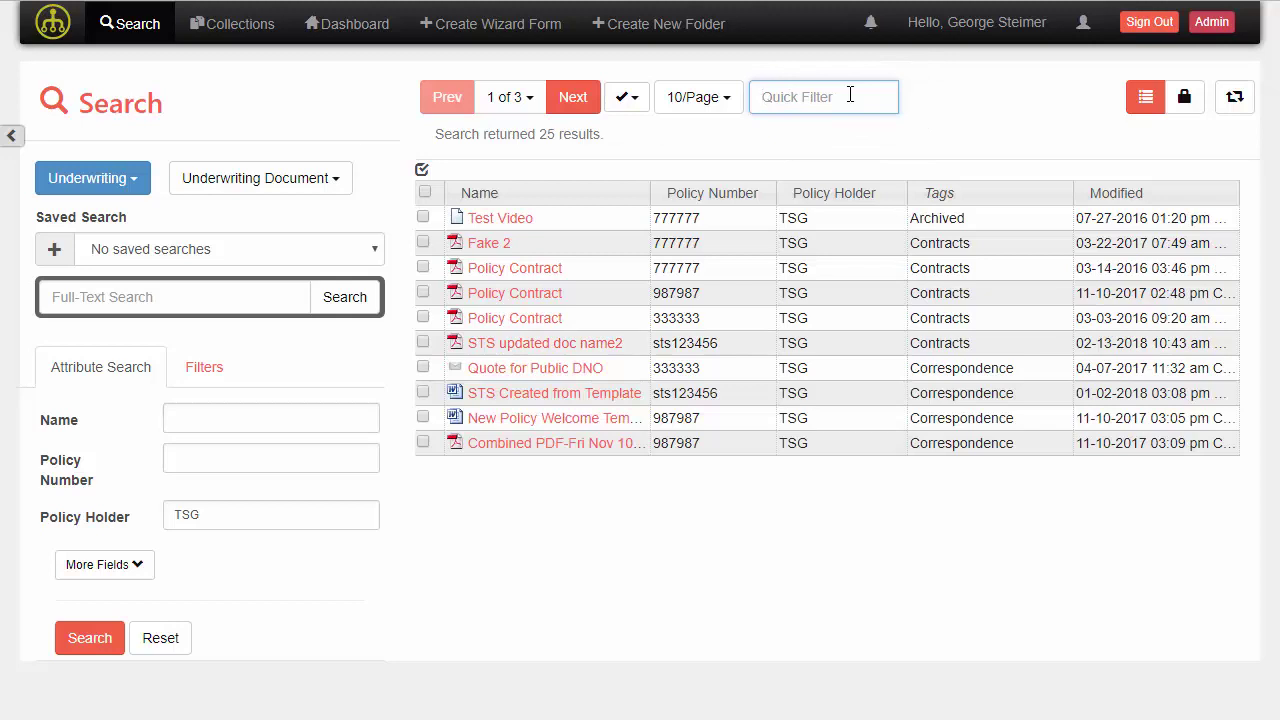
- Quick-filter the results by Policy Con and separately by 777, clearing the filter after each
{"action": "type", "text": "Policy"}
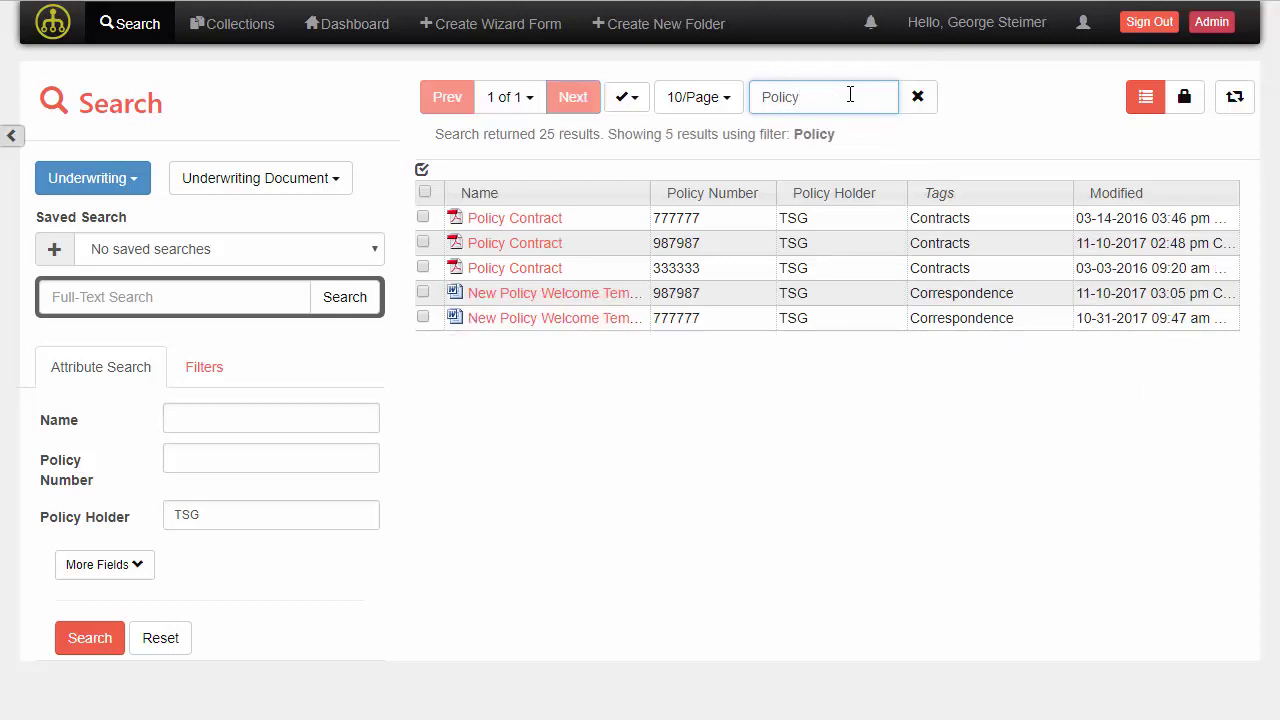
{"action": "type", "text": " Con"}
{"action": "key", "text": "ctrl+a"}
{"action": "key", "text": "BackSpace"}
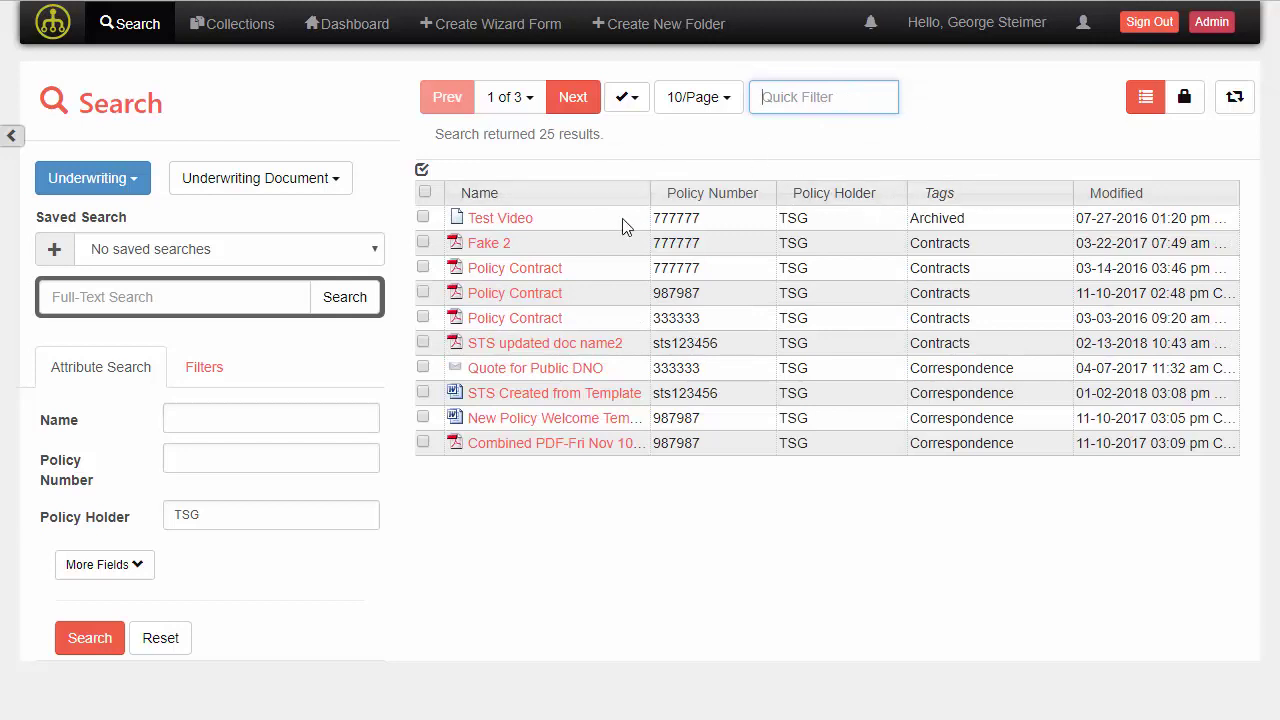
{"action": "type", "text": "777"}
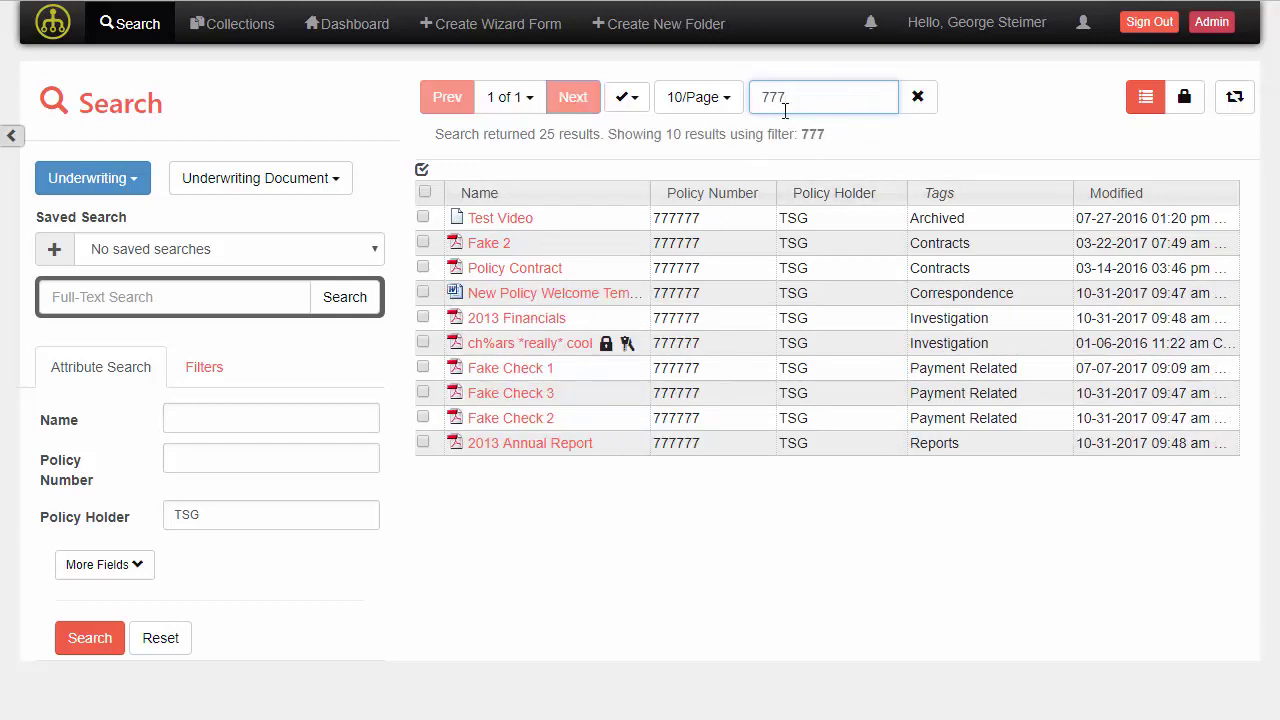
{"action": "key", "text": "BackSpace"}
{"action": "key", "text": "BackSpace"}
{"action": "key", "text": "BackSpace"}
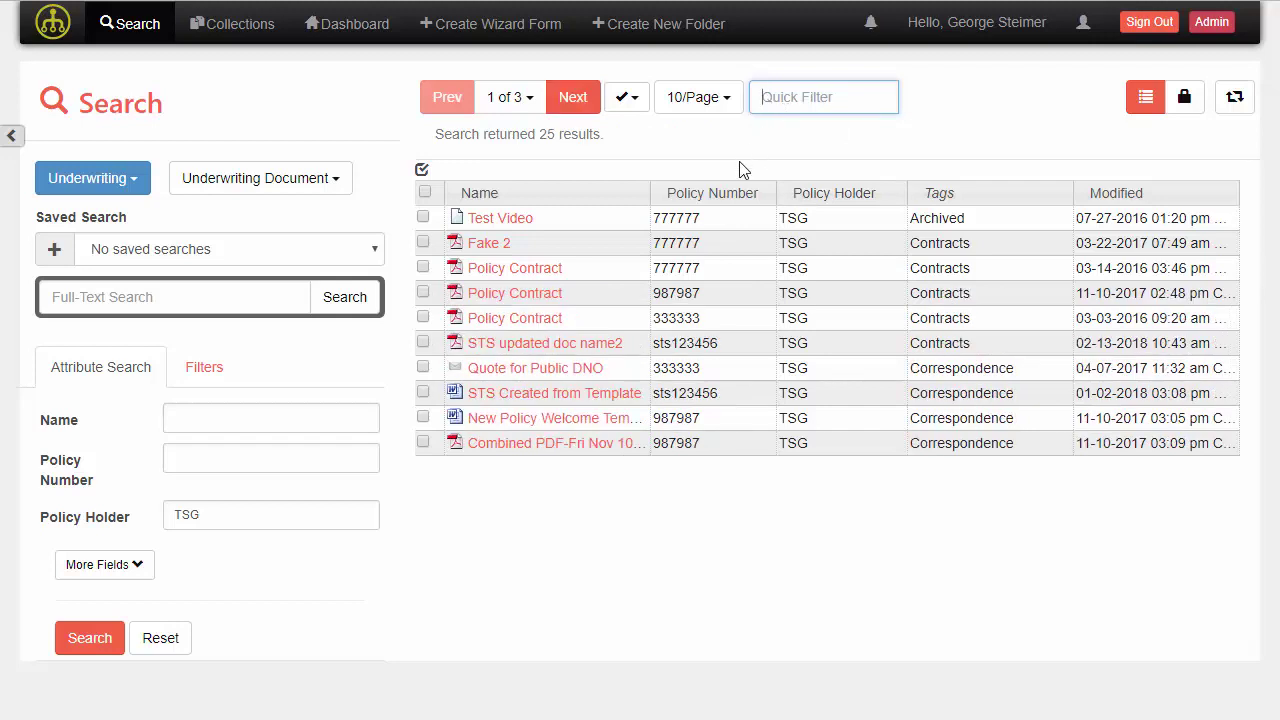
- Review the available facet filters, and narrow the results to the Correspondence and Contracts tags
{"action": "left_click", "coordinate": [206, 370]}
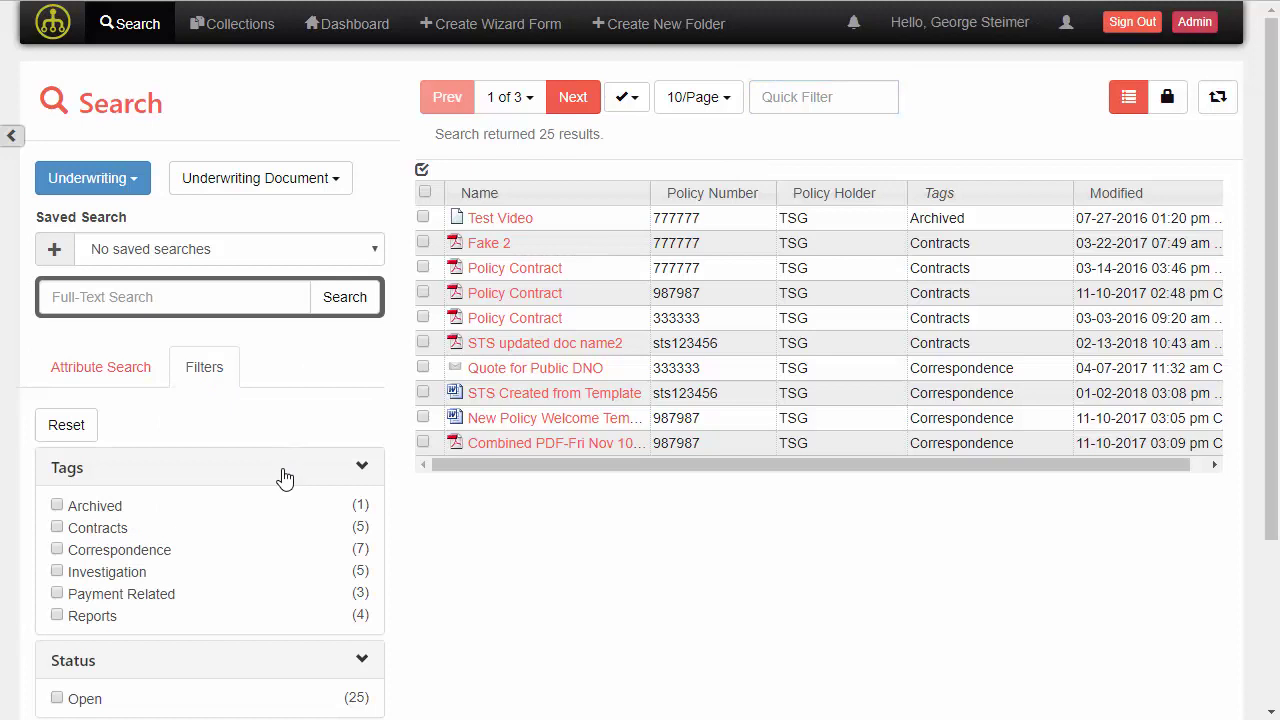
{"action": "scroll", "coordinate": [283, 480], "scroll_direction": "down", "scroll_amount": 1}
{"action": "scroll", "coordinate": [283, 480], "scroll_direction": "down", "scroll_amount": 1}
{"action": "scroll", "coordinate": [283, 480], "scroll_direction": "down", "scroll_amount": 1}
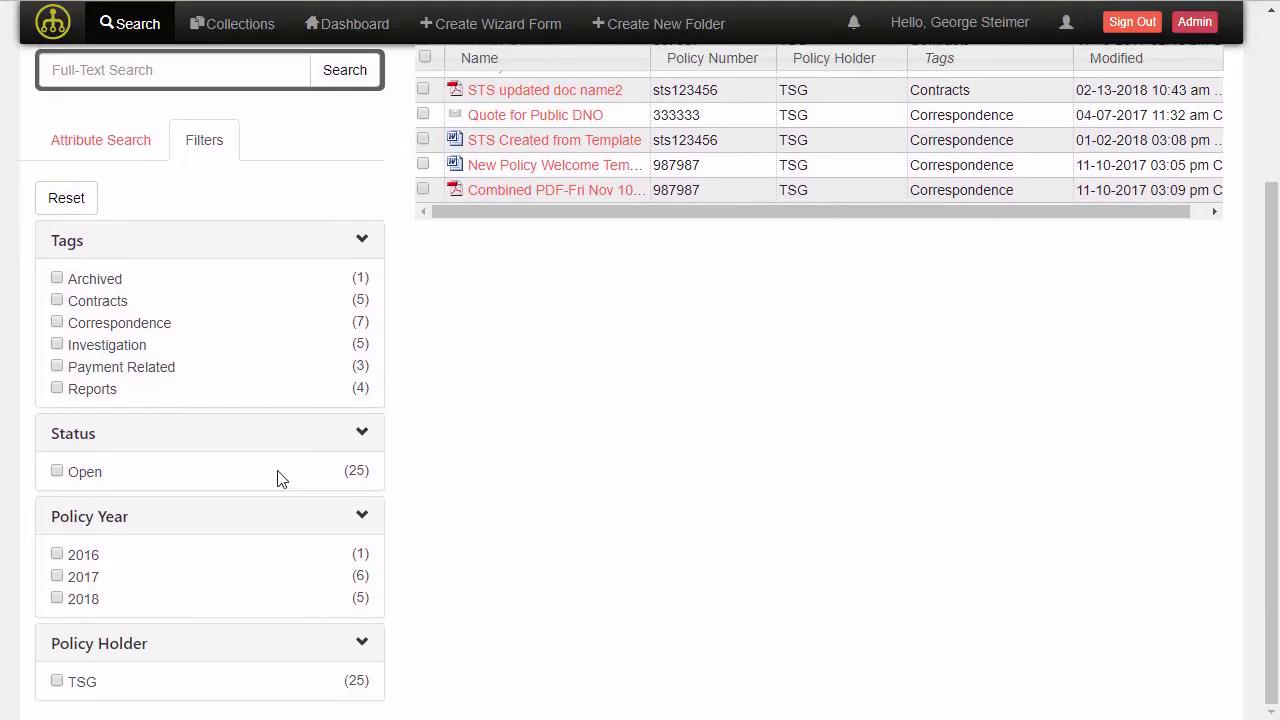
{"action": "scroll", "coordinate": [190, 390], "scroll_direction": "up", "scroll_amount": 1}
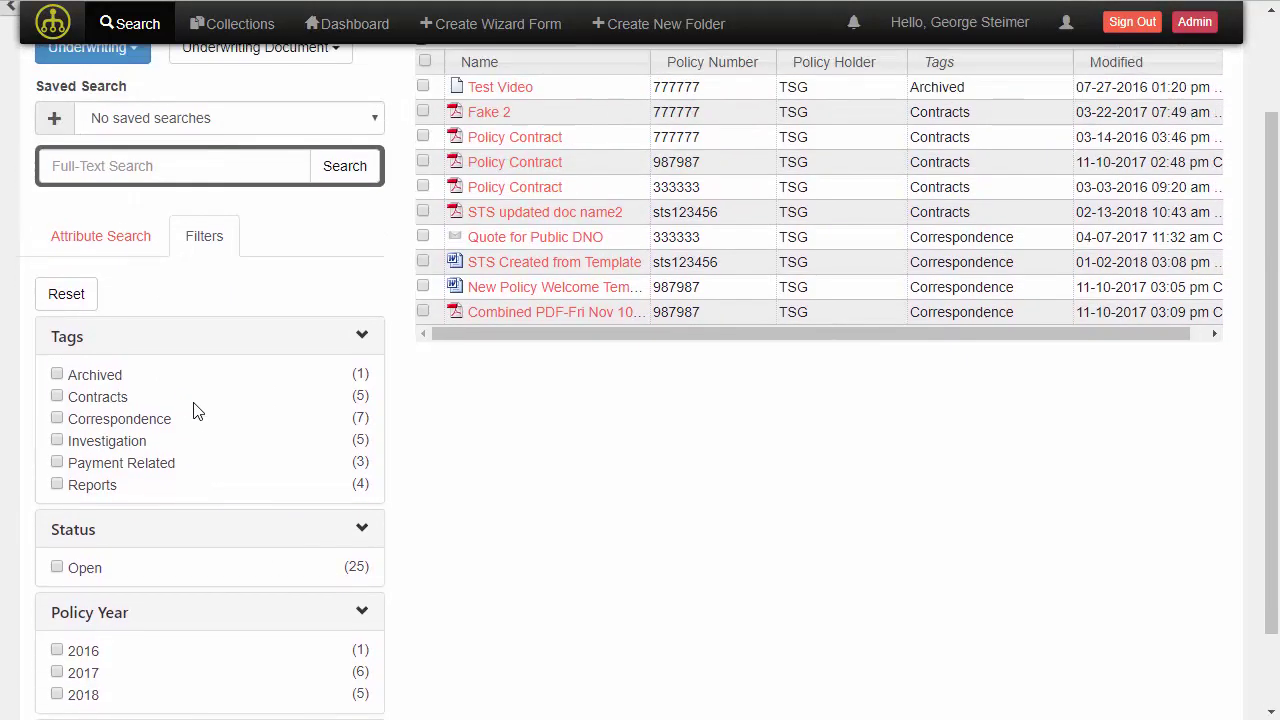
{"action": "left_click", "coordinate": [57, 425]}
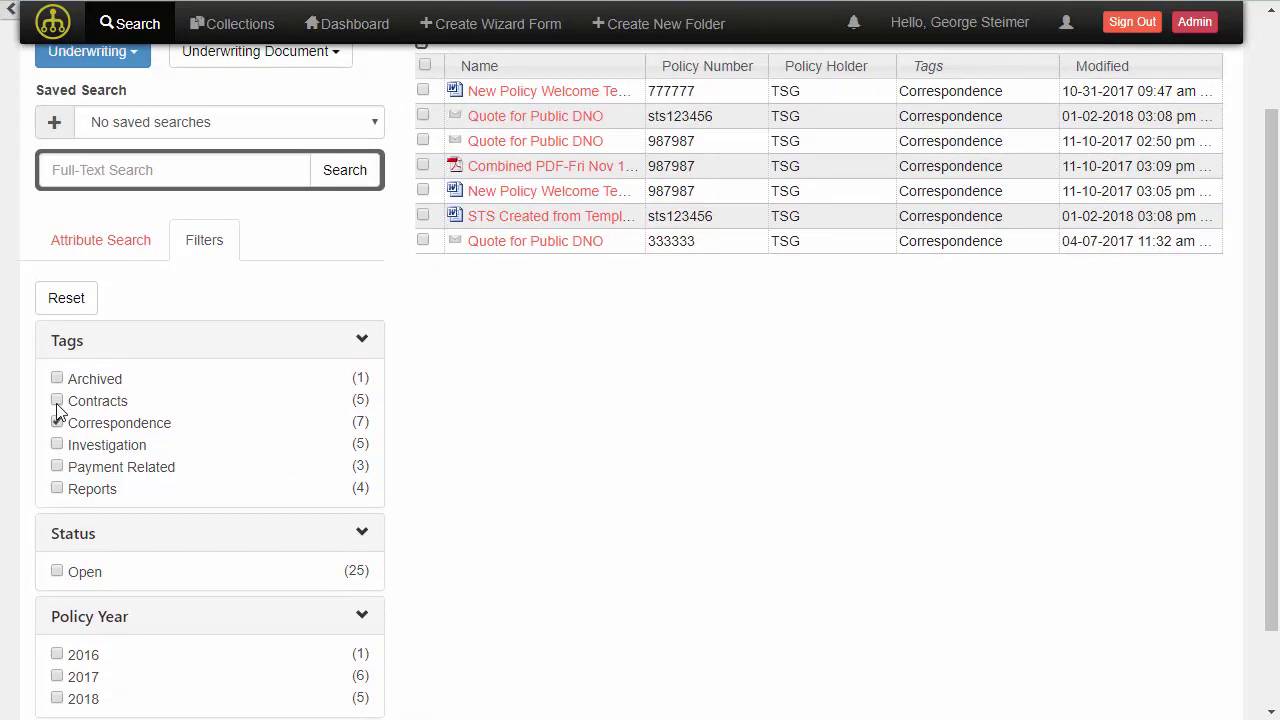
{"action": "left_click", "coordinate": [57, 402]}
{"action": "scroll", "coordinate": [148, 485], "scroll_direction": "up", "scroll_amount": 1}
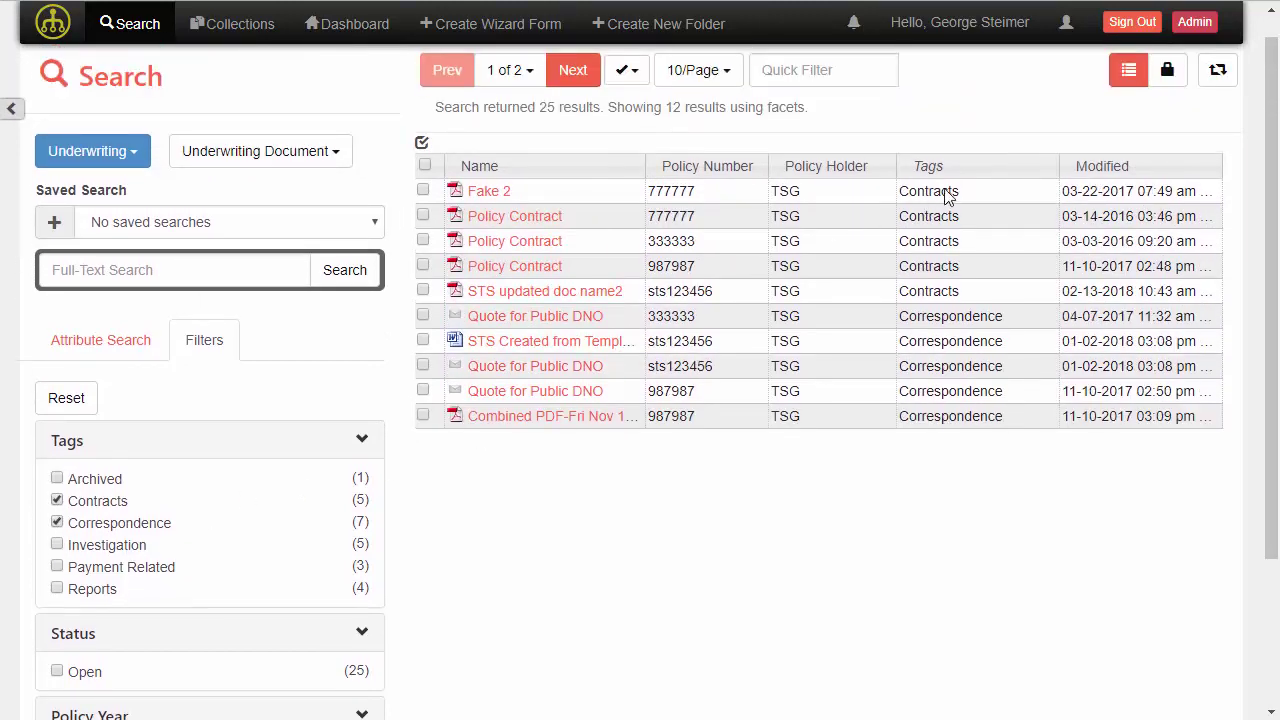
- Remove the Correspondence and Contracts tag filters, and return to the attribute search form
{"action": "left_click", "coordinate": [57, 523]}
{"action": "left_click", "coordinate": [57, 500]}
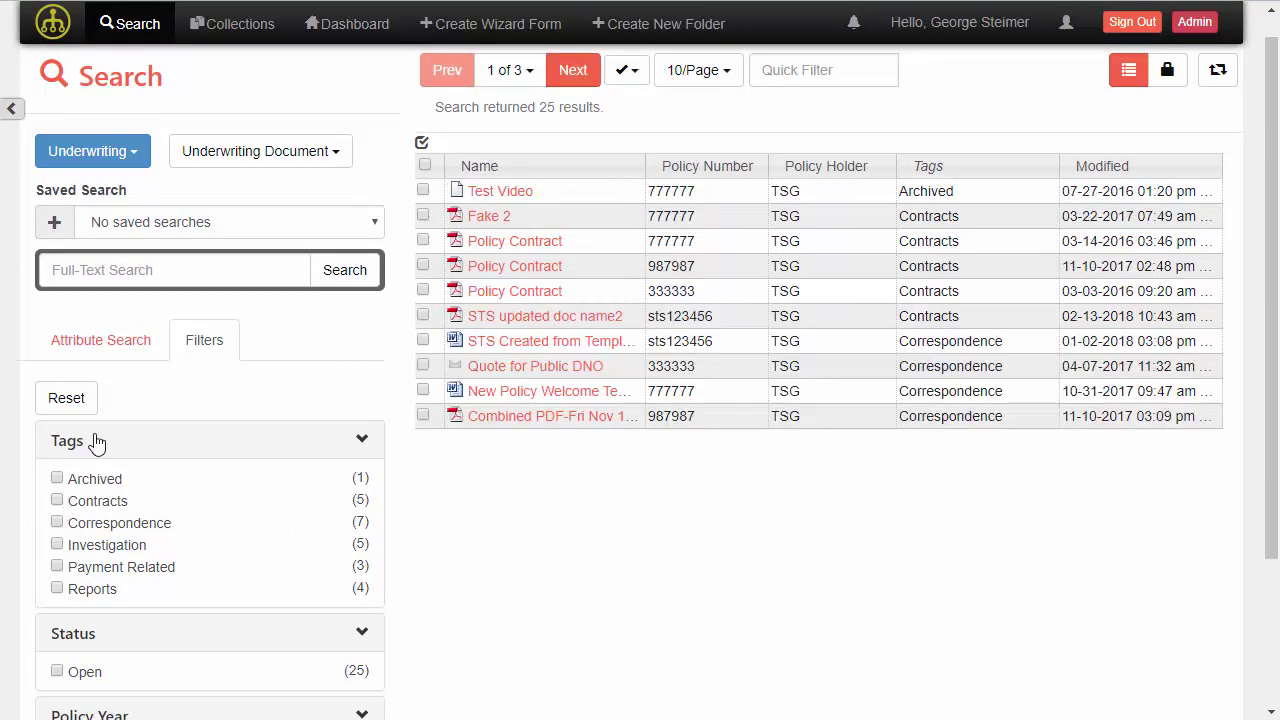
{"action": "left_click", "coordinate": [134, 352]}
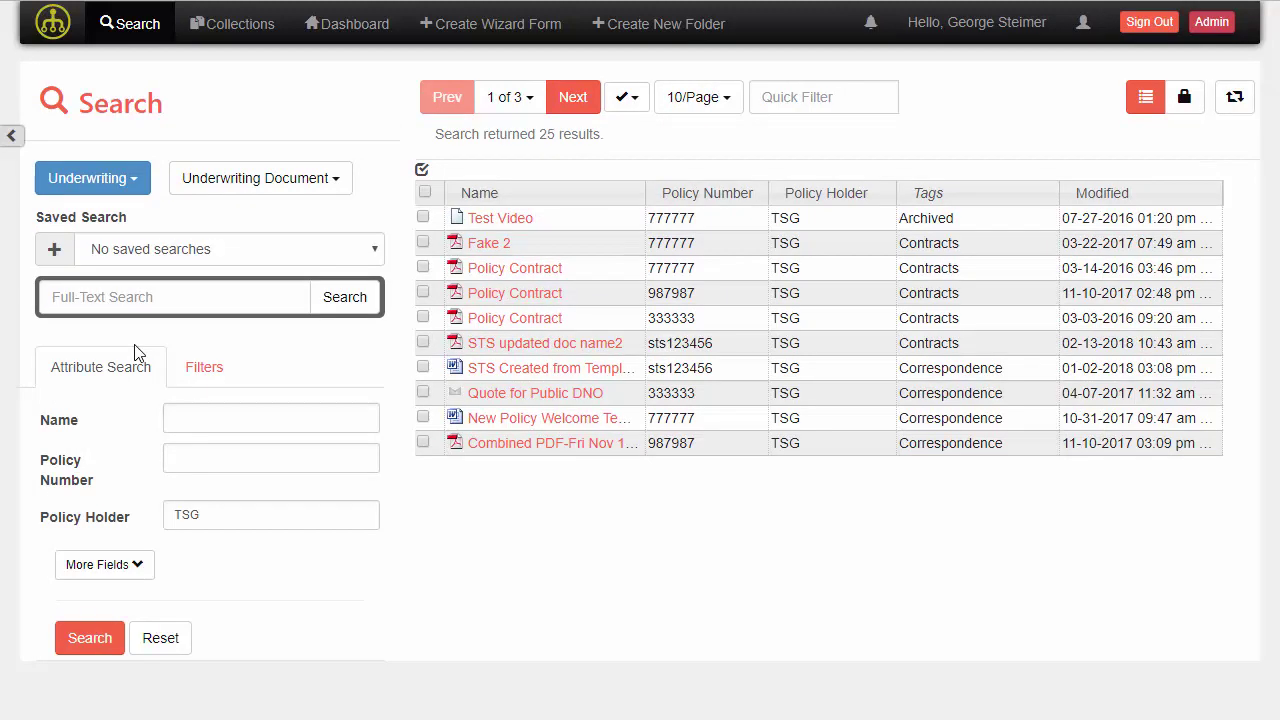
- Check the actions offered for a single Policy Contract, and select all search results across every page
{"action": "left_click", "coordinate": [588, 270]}
{"action": "right_click", "coordinate": [588, 272]}
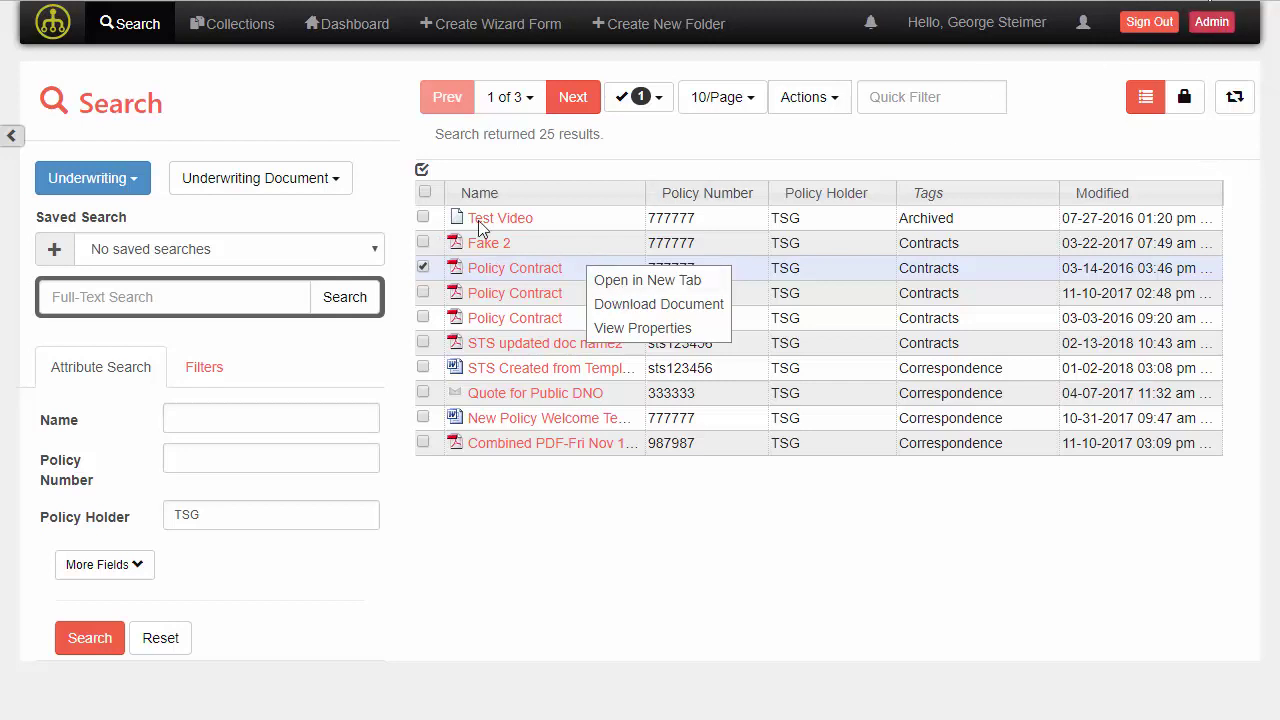
{"action": "left_click", "coordinate": [424, 192]}
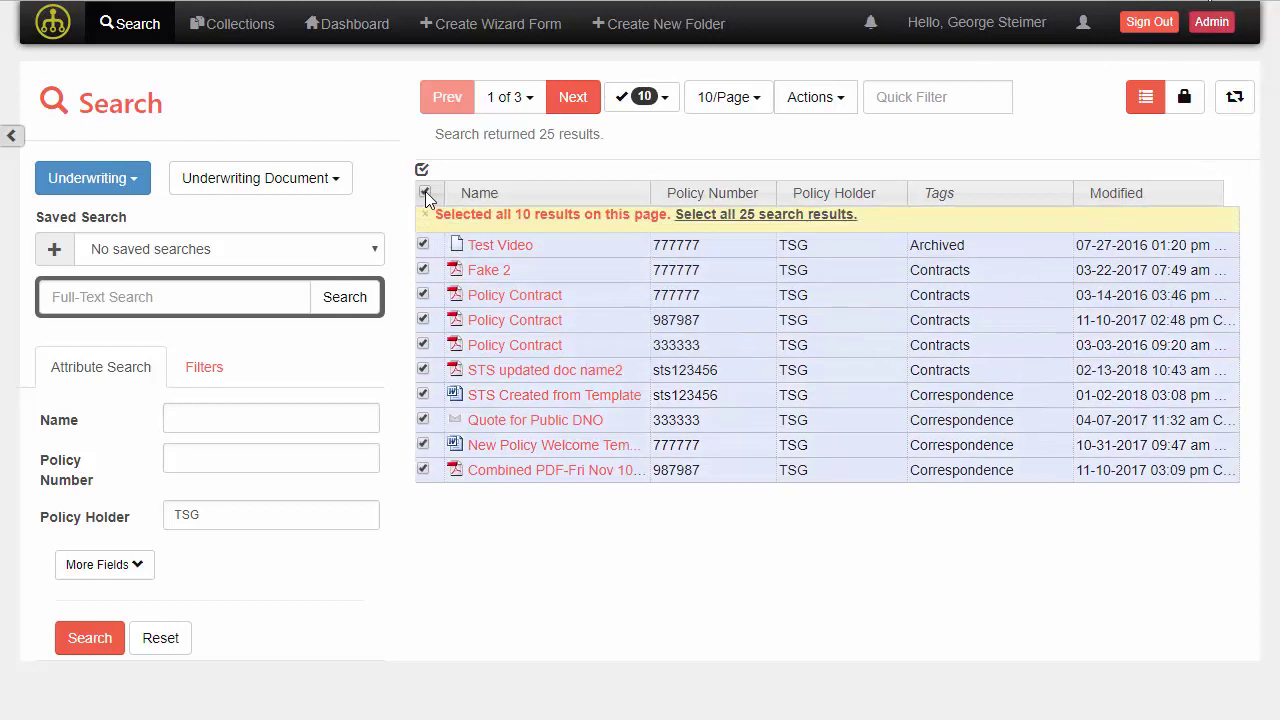
{"action": "left_click", "coordinate": [697, 214]}
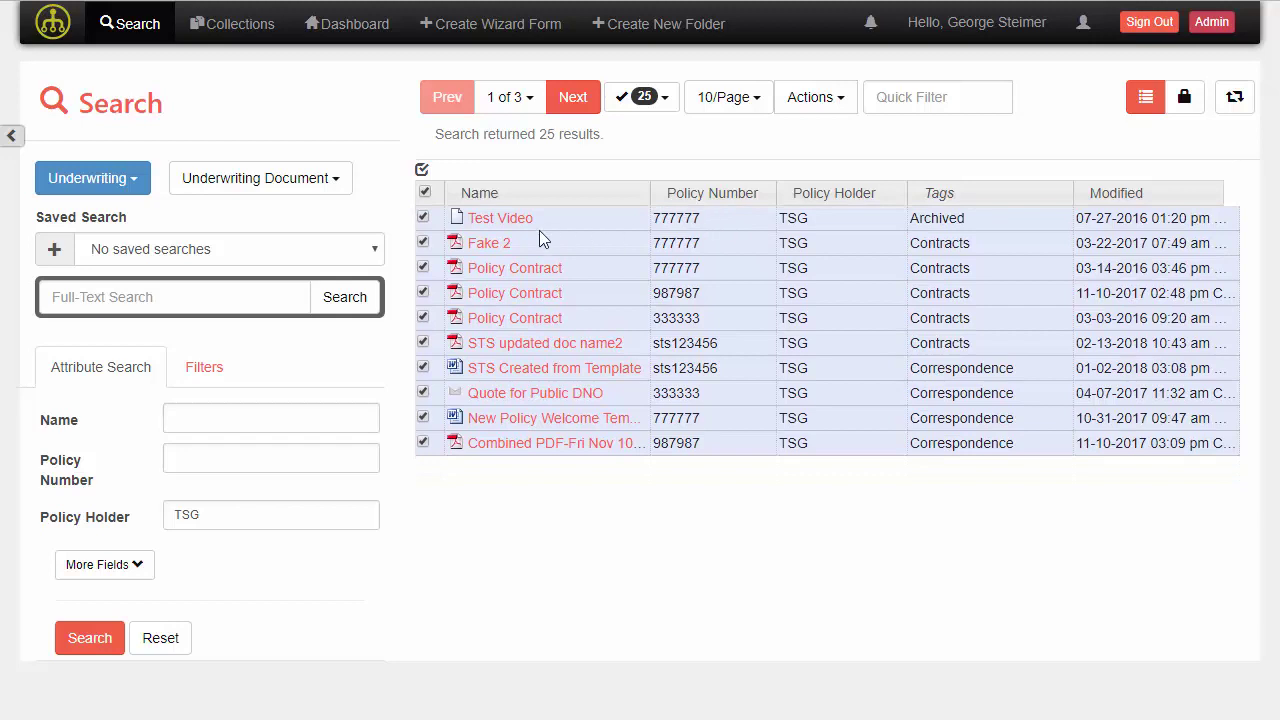
- Export the selected results to Excel, saving the file in the demo folder under its suggested name
{"action": "right_click", "coordinate": [566, 237]}
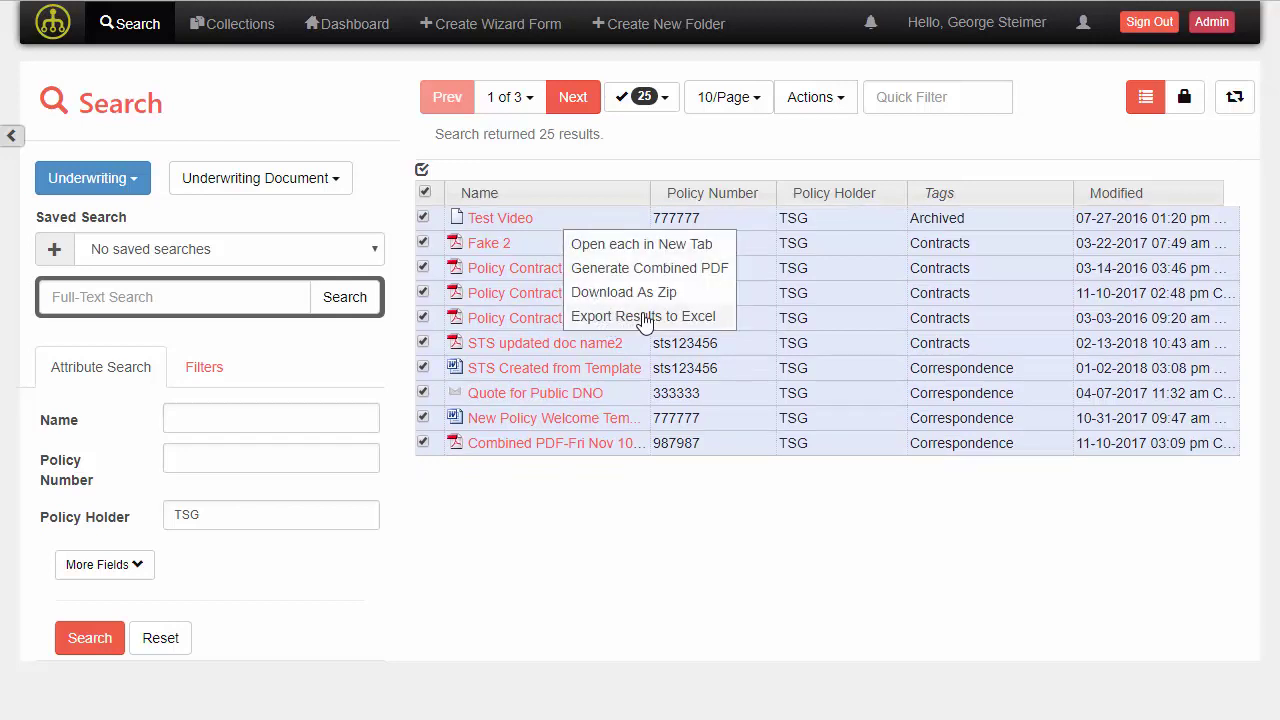
{"action": "left_click", "coordinate": [663, 316]}
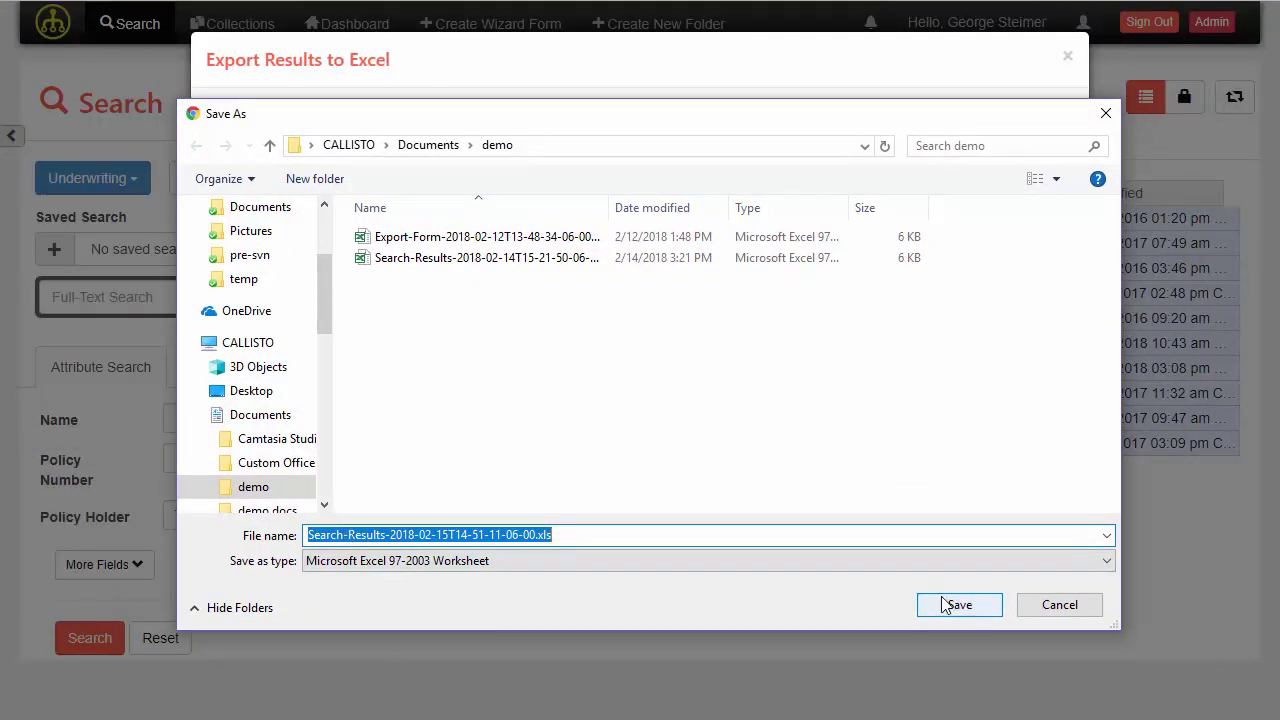
{"action": "left_click", "coordinate": [922, 604]}
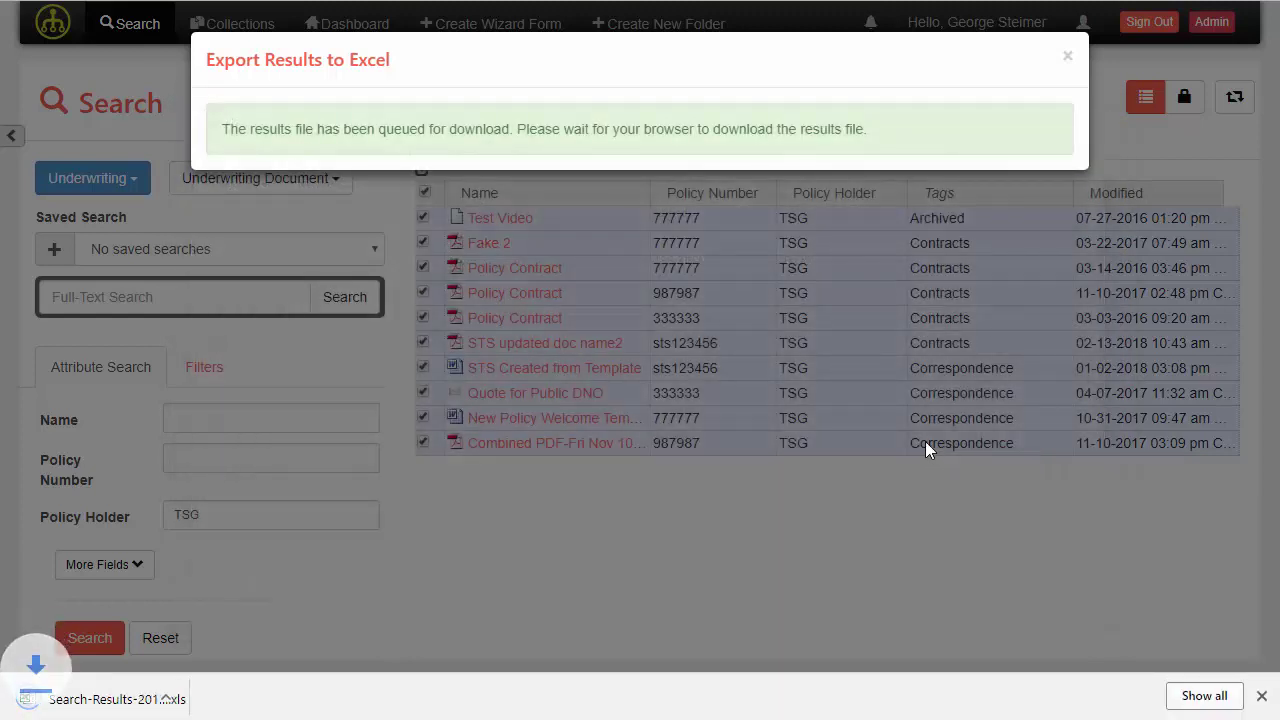
{"action": "left_click", "coordinate": [1262, 696]}
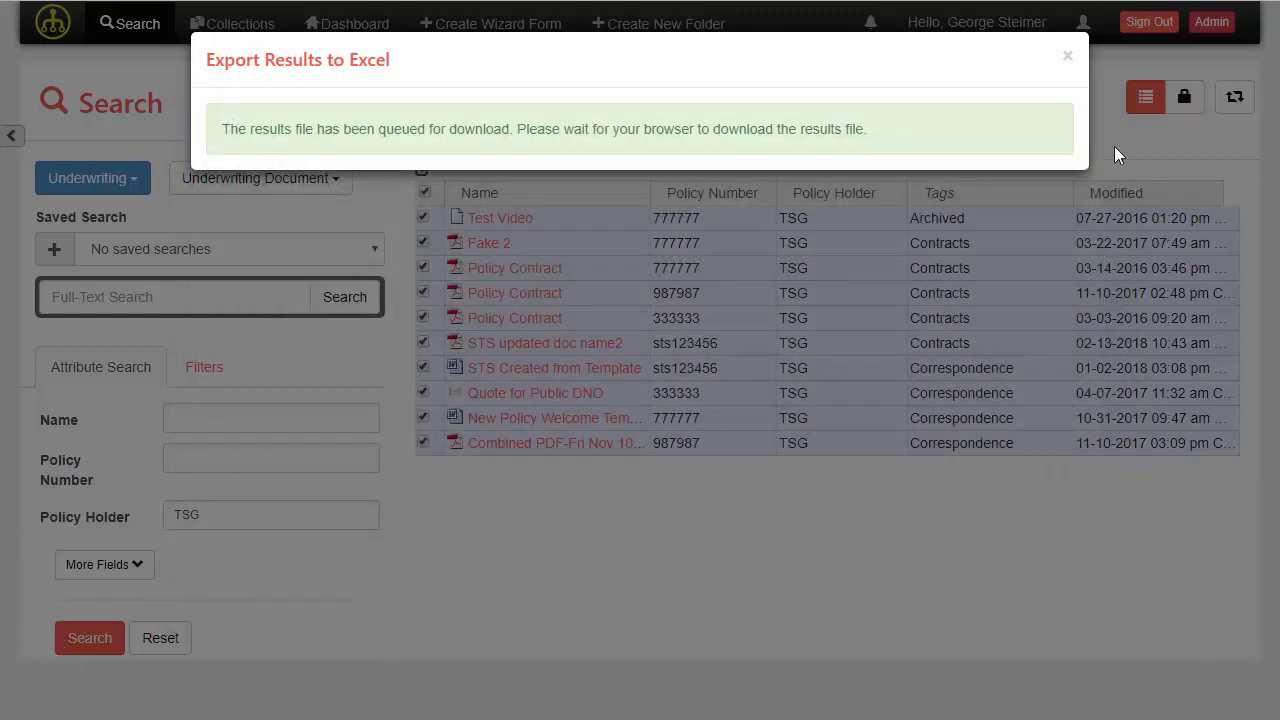
{"action": "left_click", "coordinate": [1066, 60]}
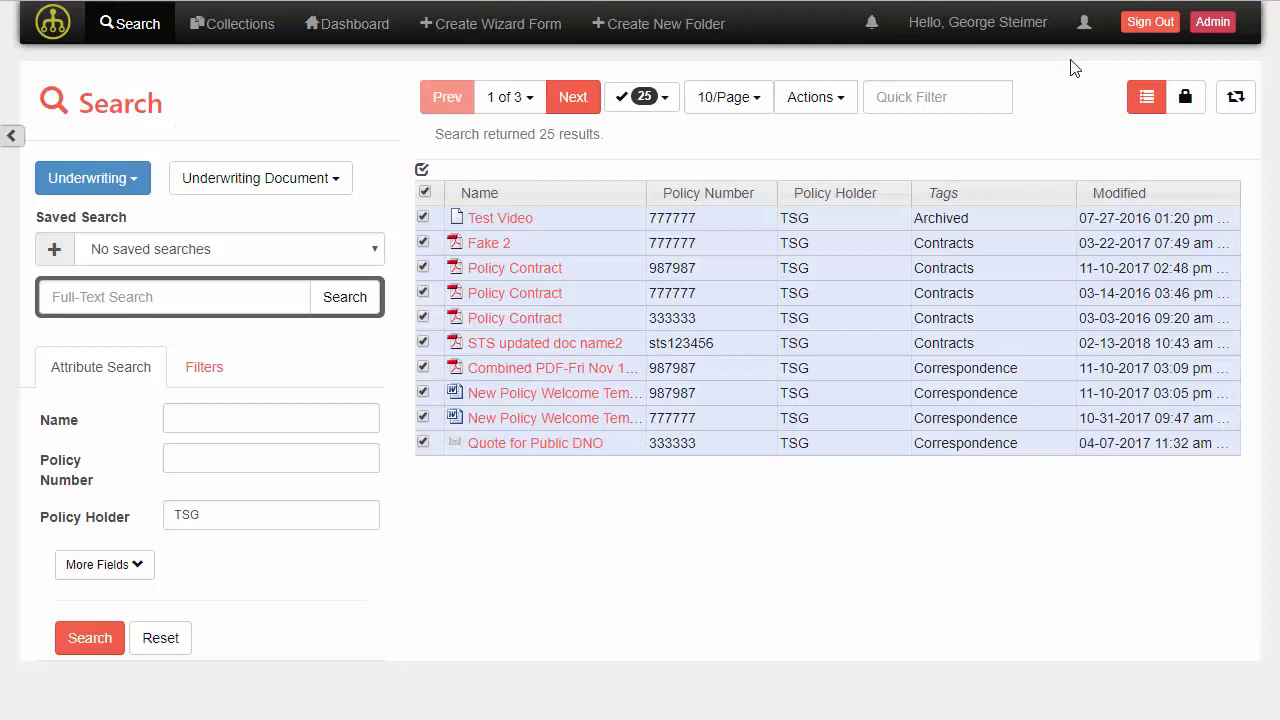
- Deselect all results, and sort them by Modified with the newest first
{"action": "left_click", "coordinate": [424, 191]}
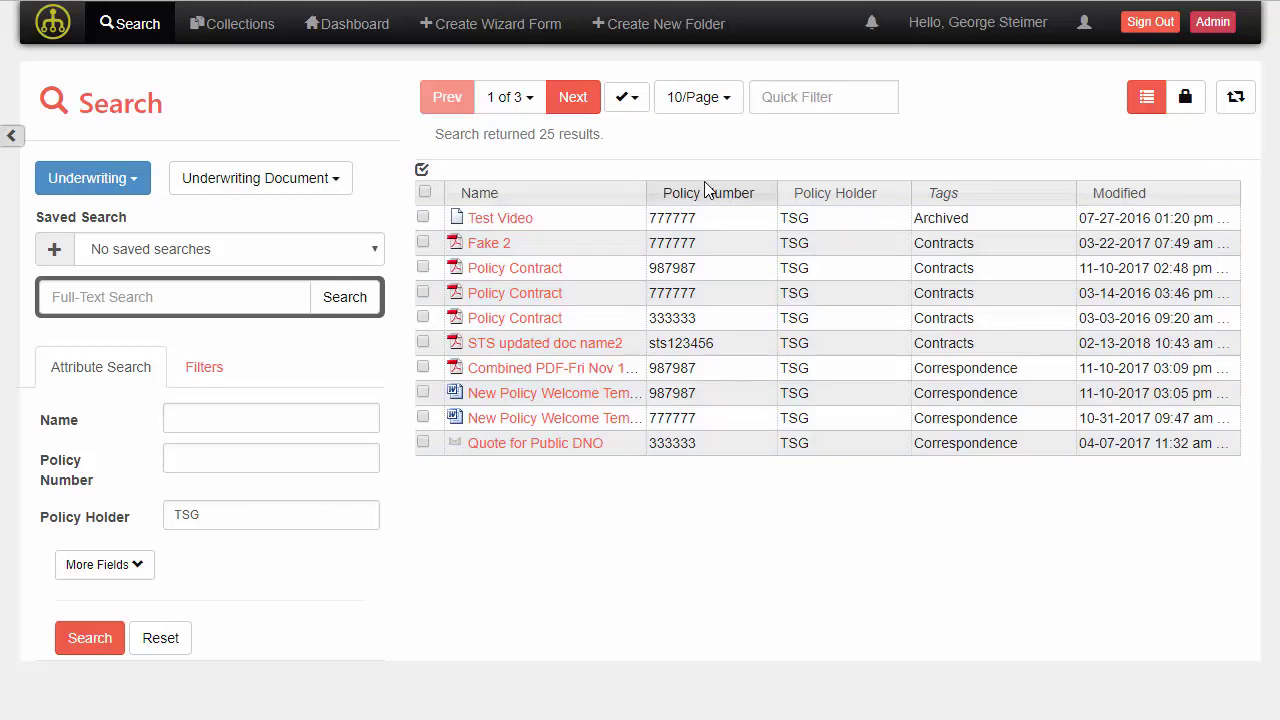
{"action": "left_click", "coordinate": [590, 187]}
{"action": "left_click", "coordinate": [1133, 196]}
{"action": "left_click", "coordinate": [1133, 196]}
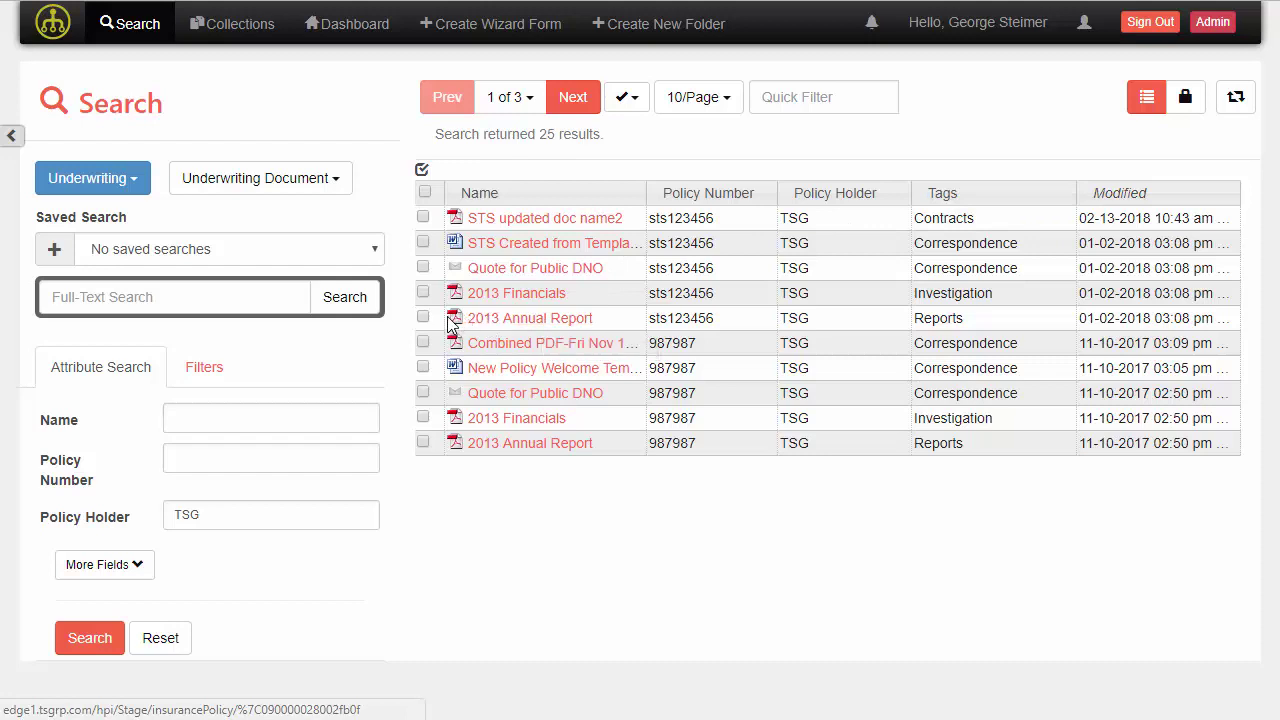
- Open the January 2018 2013 Annual Report in a new tab, and skim its pages
{"action": "left_click", "coordinate": [607, 327]}
{"action": "right_click", "coordinate": [607, 327]}
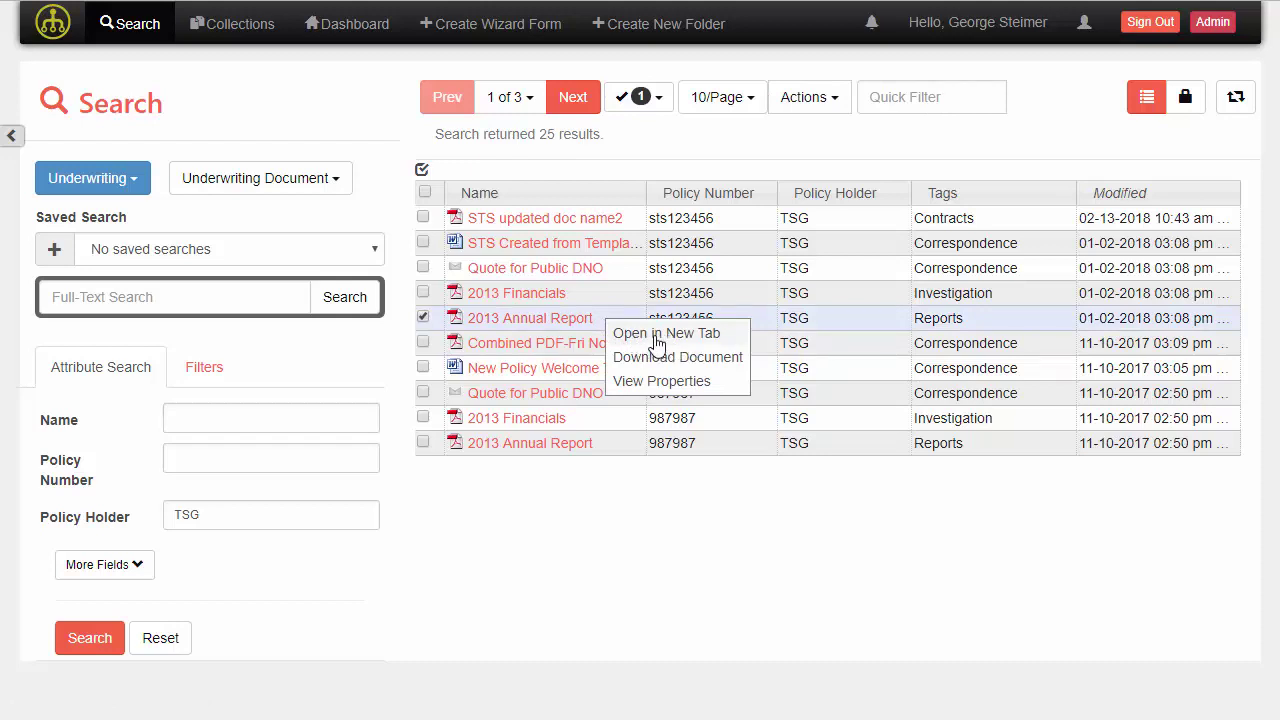
{"action": "left_click", "coordinate": [658, 343]}
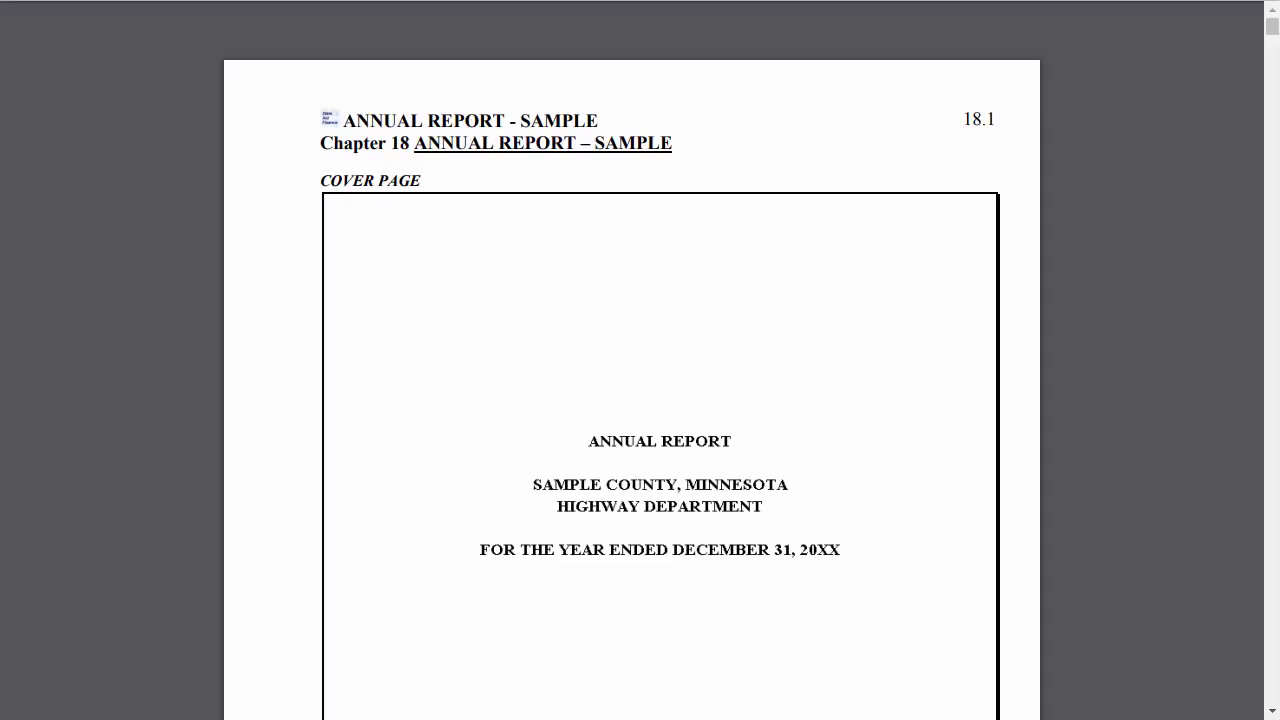
{"action": "scroll", "coordinate": [614, 350], "scroll_direction": "down", "scroll_amount": 15}
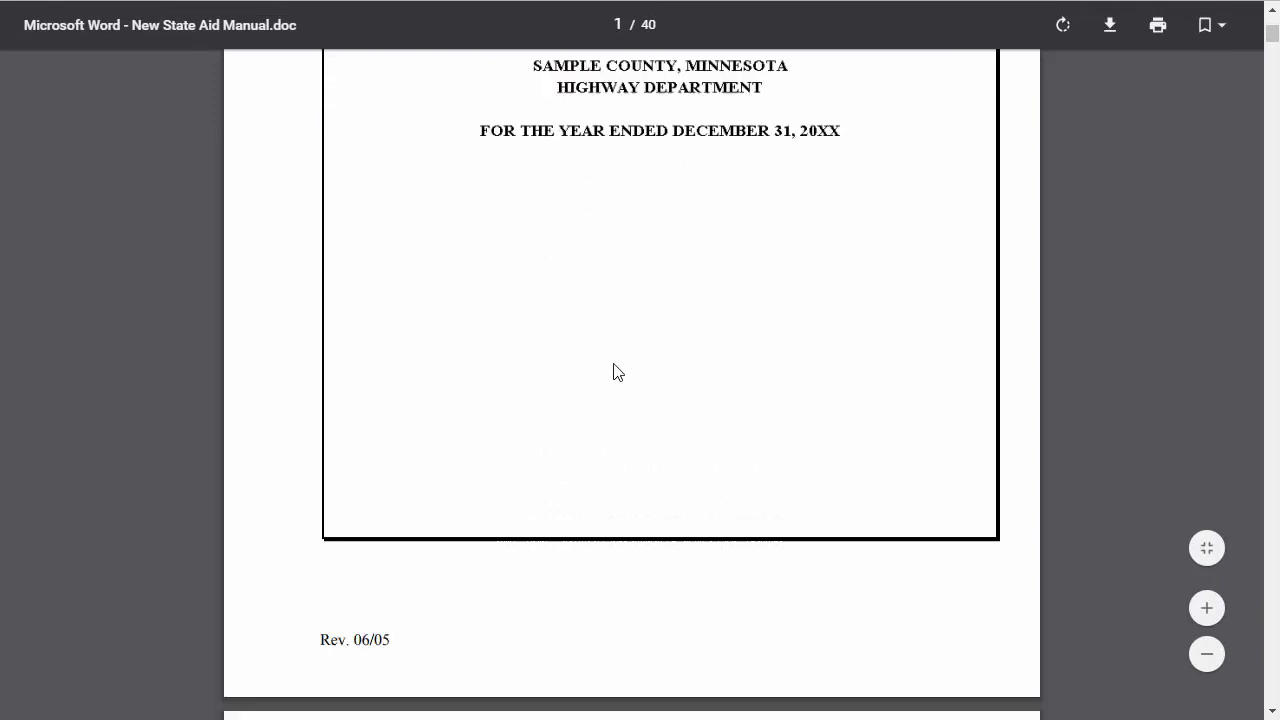
{"action": "scroll", "coordinate": [614, 376], "scroll_direction": "up", "scroll_amount": 15}
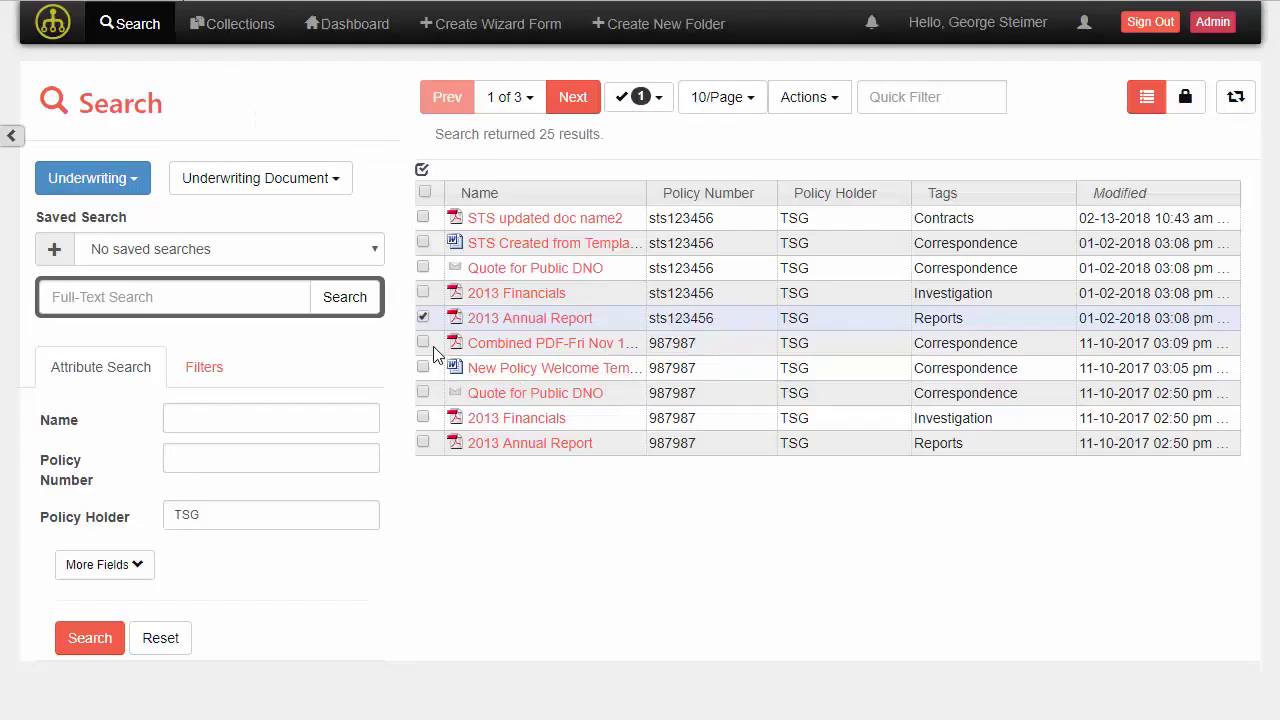
- Select only the January 2018 Quote for Public DNO and 2013 Financials, open each in a new tab, and skim both
{"action": "left_click", "coordinate": [423, 318]}
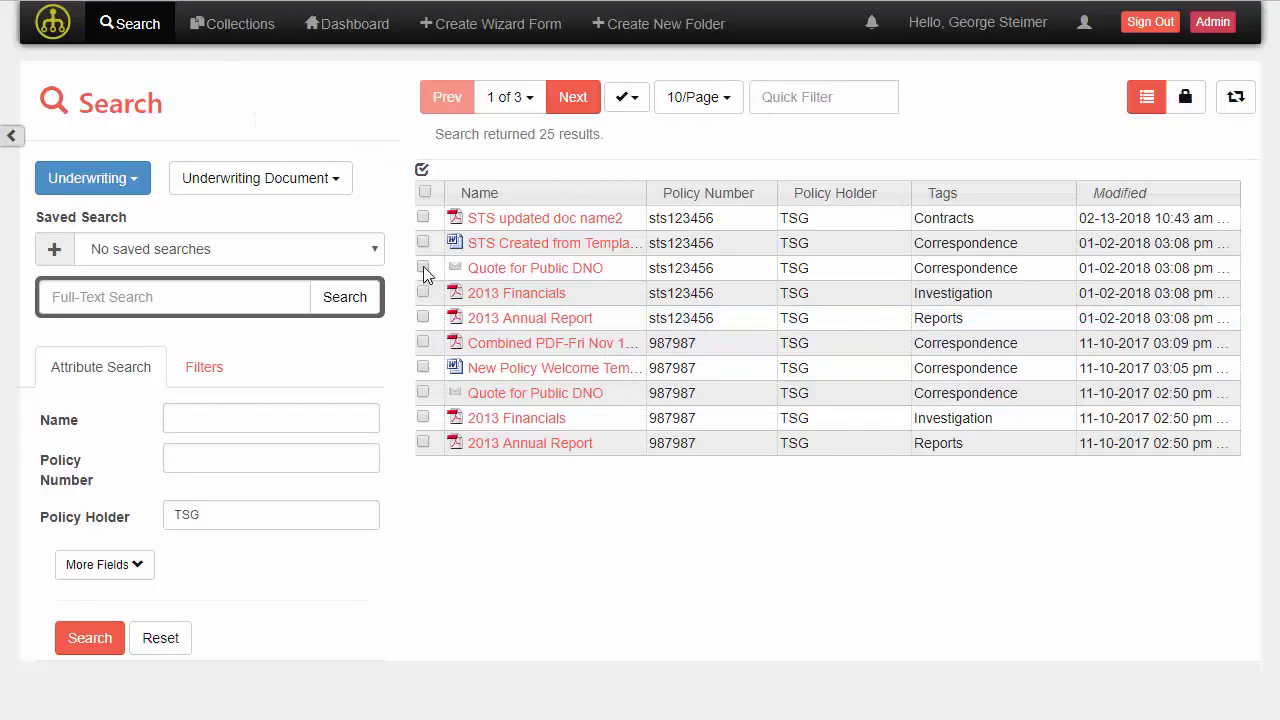
{"action": "left_click", "coordinate": [423, 268]}
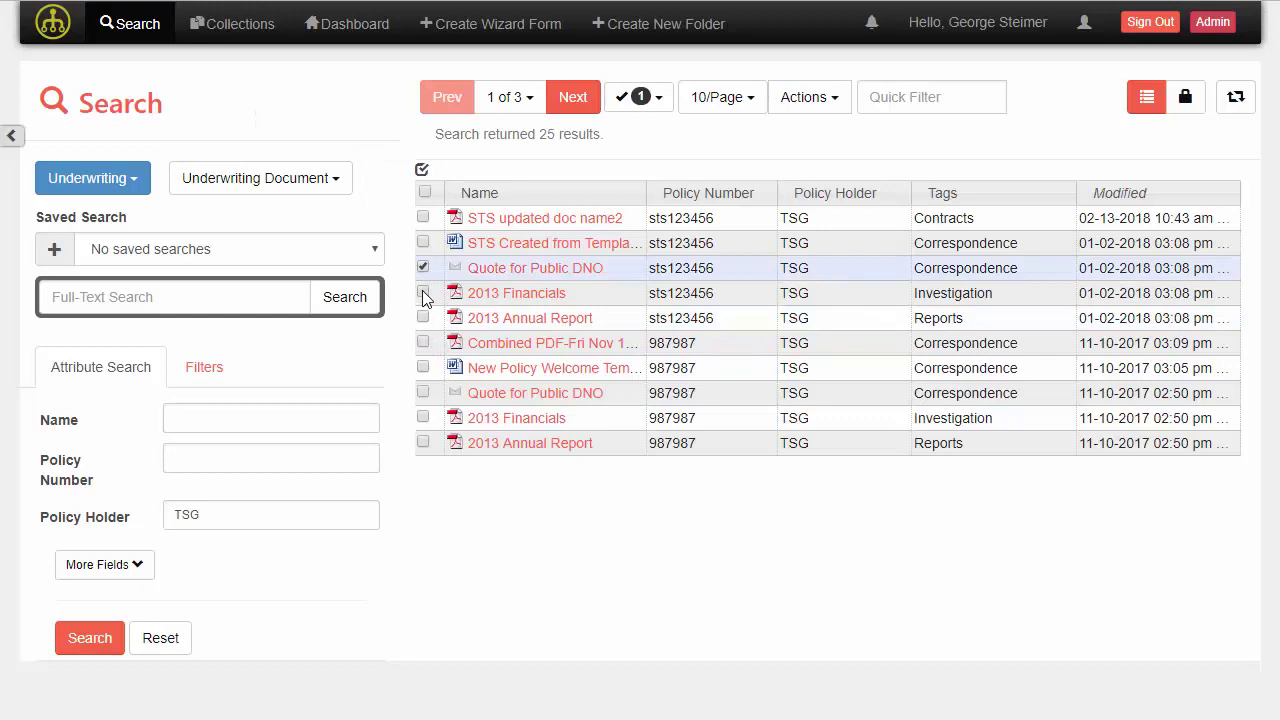
{"action": "right_click", "coordinate": [622, 282]}
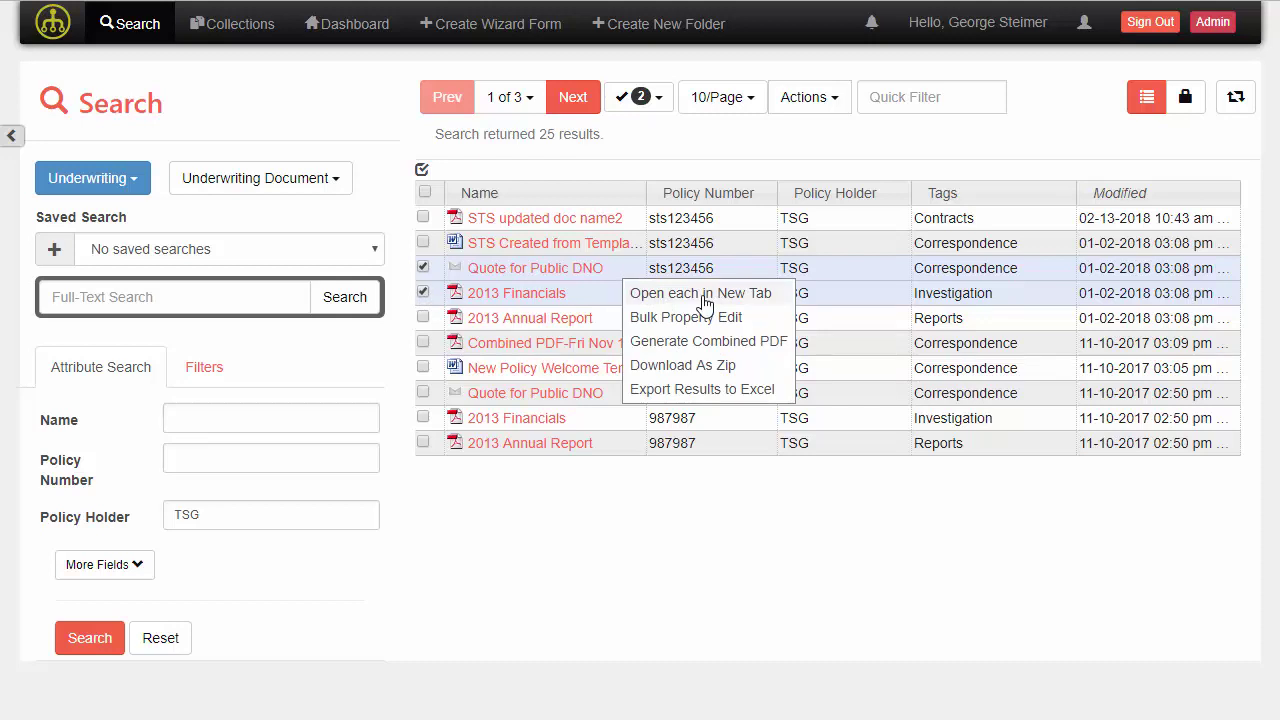
{"action": "left_click", "coordinate": [739, 296]}
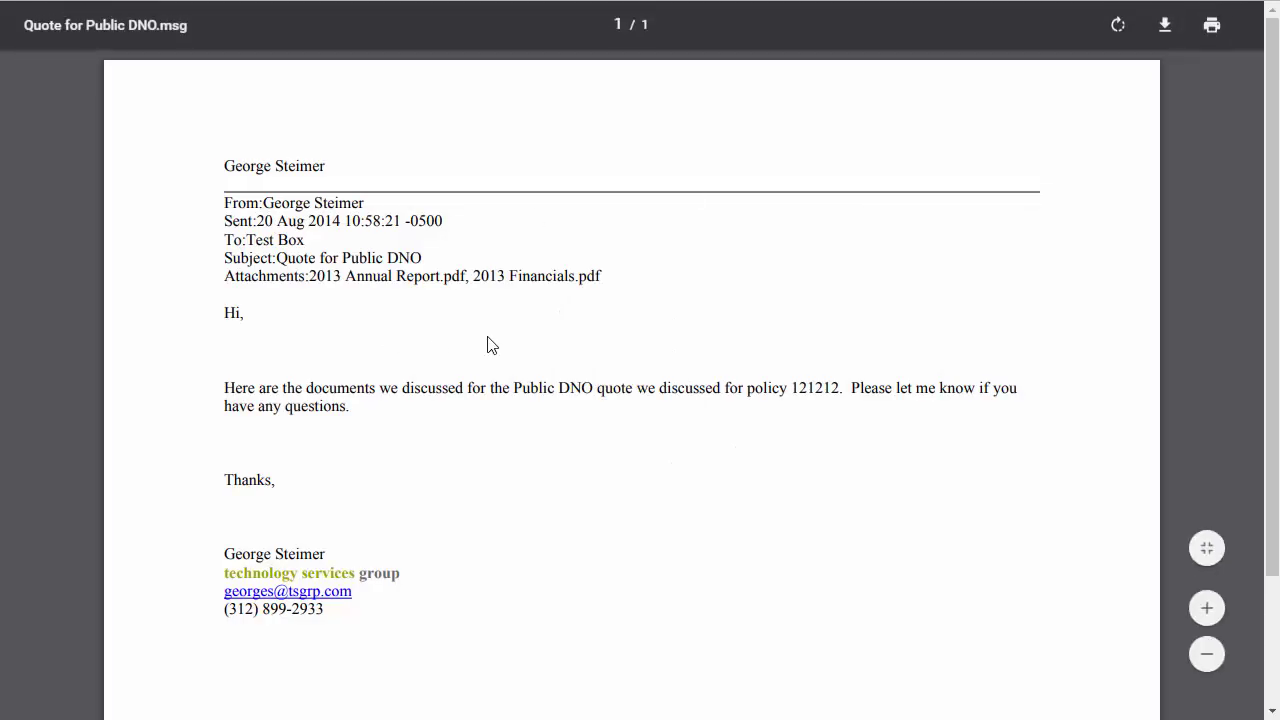
{"action": "scroll", "coordinate": [524, 440], "scroll_direction": "down", "scroll_amount": 2}
{"action": "scroll", "coordinate": [530, 446], "scroll_direction": "up", "scroll_amount": 2}
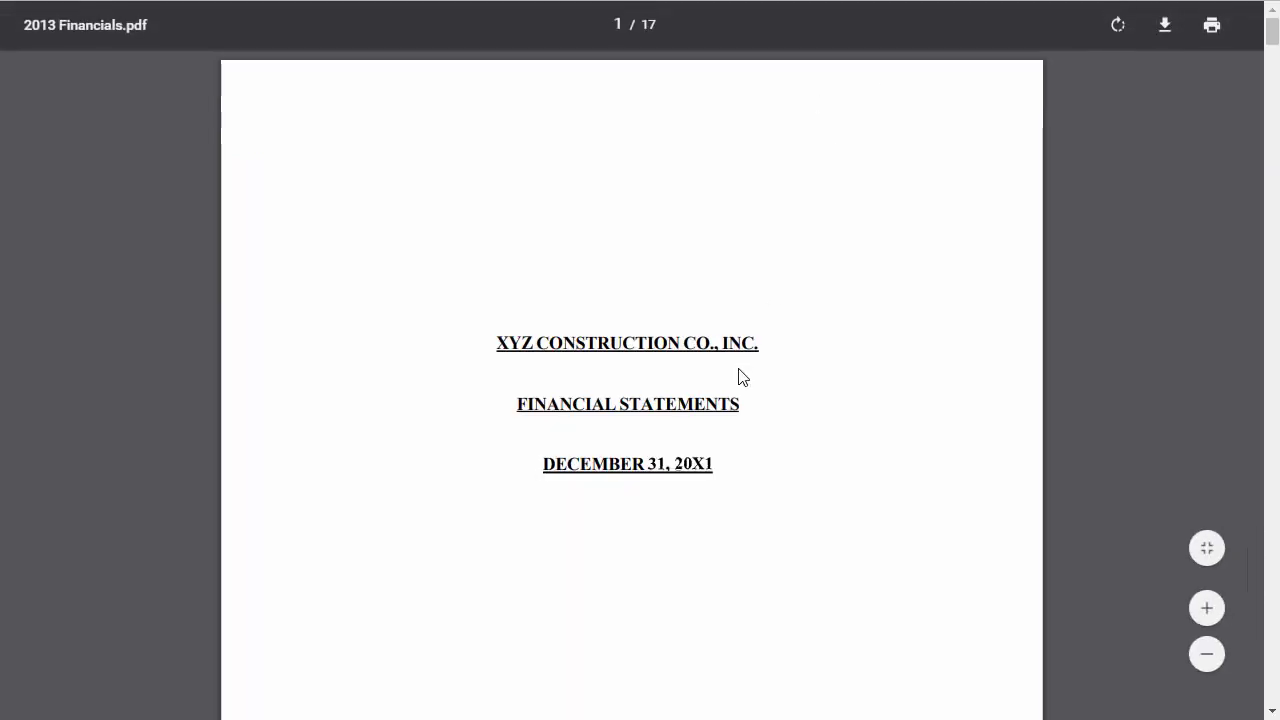
{"action": "scroll", "coordinate": [738, 384], "scroll_direction": "down", "scroll_amount": 6}
{"action": "scroll", "coordinate": [737, 383], "scroll_direction": "up", "scroll_amount": 6}
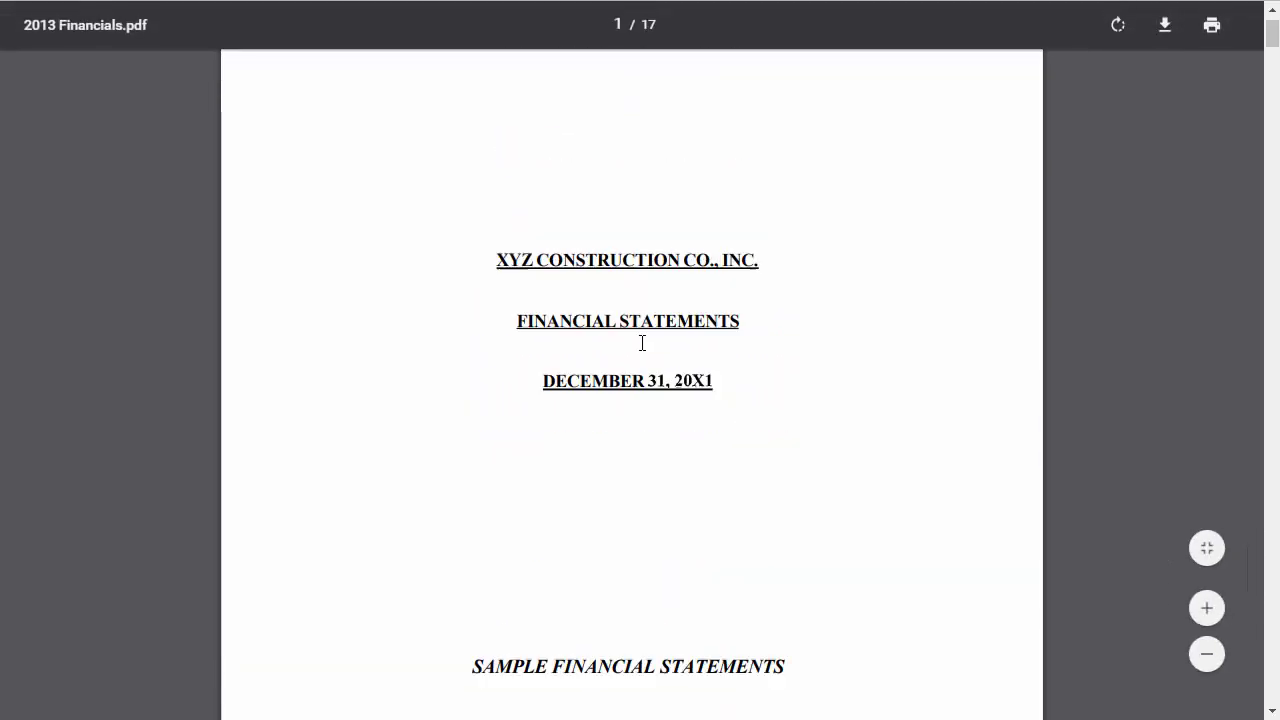